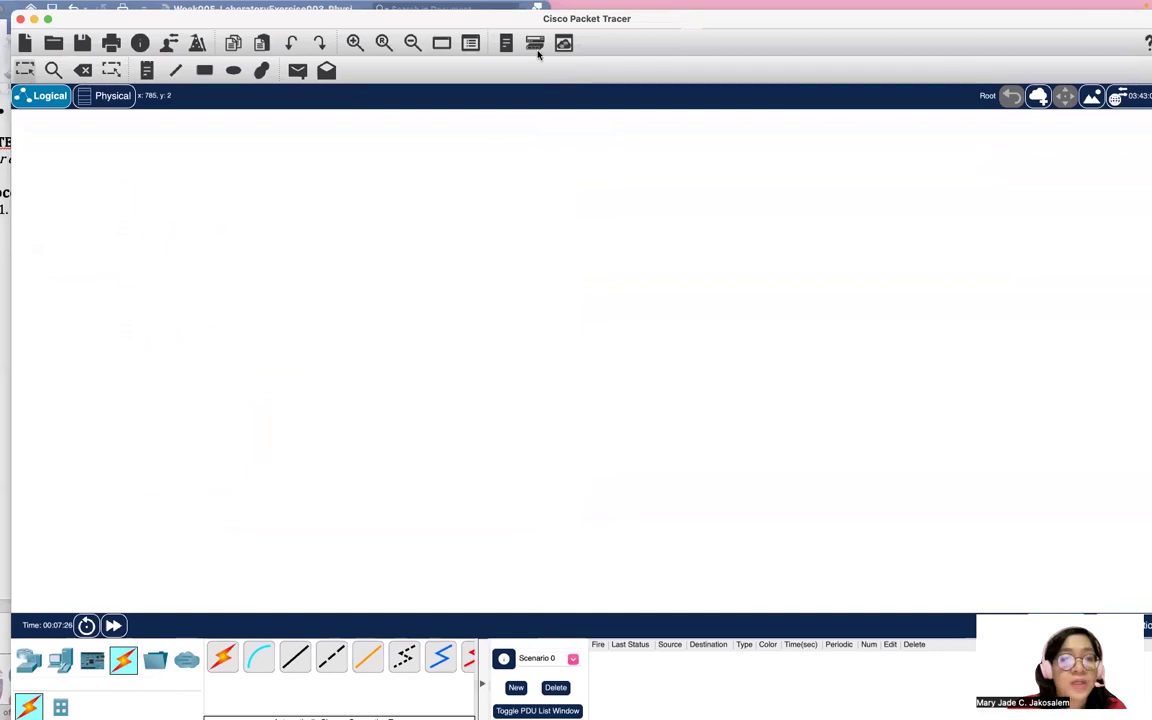
Place four generic PCs in a horizontal row across the upper part of the logical workspace.
left_click(60, 658)
left_click_drag(231, 666, 203, 240)
left_click_drag(222, 664, 285, 242)
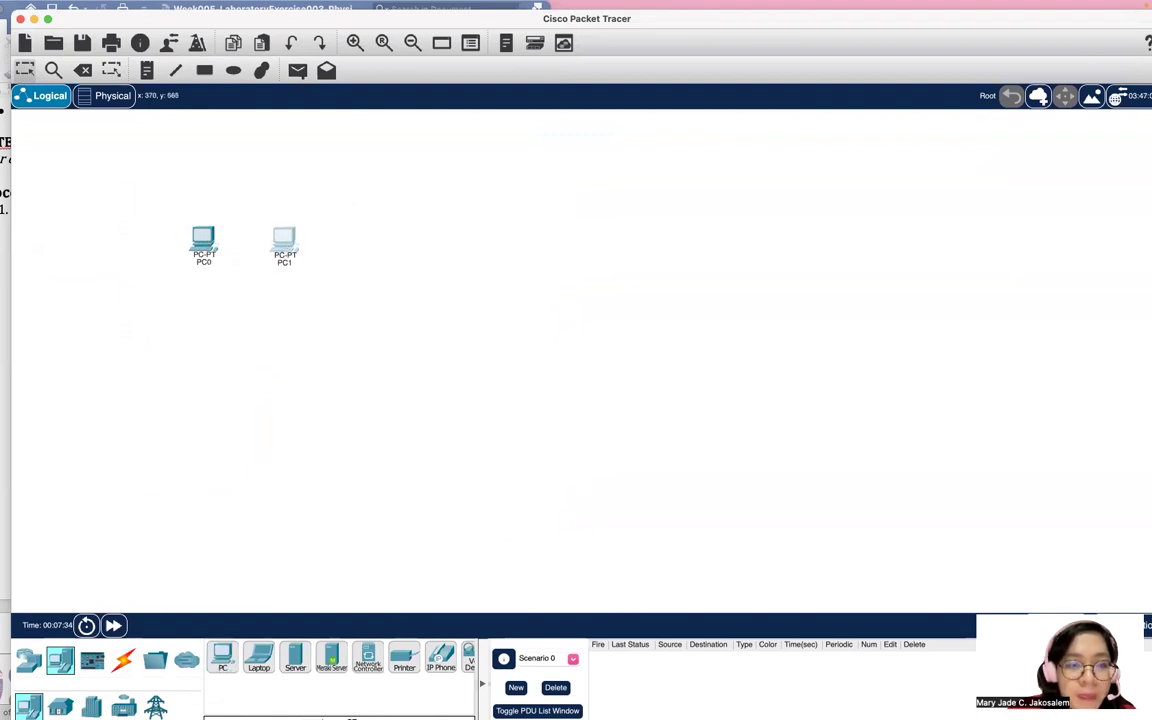
left_click_drag(222, 658, 377, 243)
left_click_drag(222, 658, 471, 246)
Add a 2950-24 switch below PC2 and PC3, and a PT-Hub below PC0 and PC1.
left_click(37, 667)
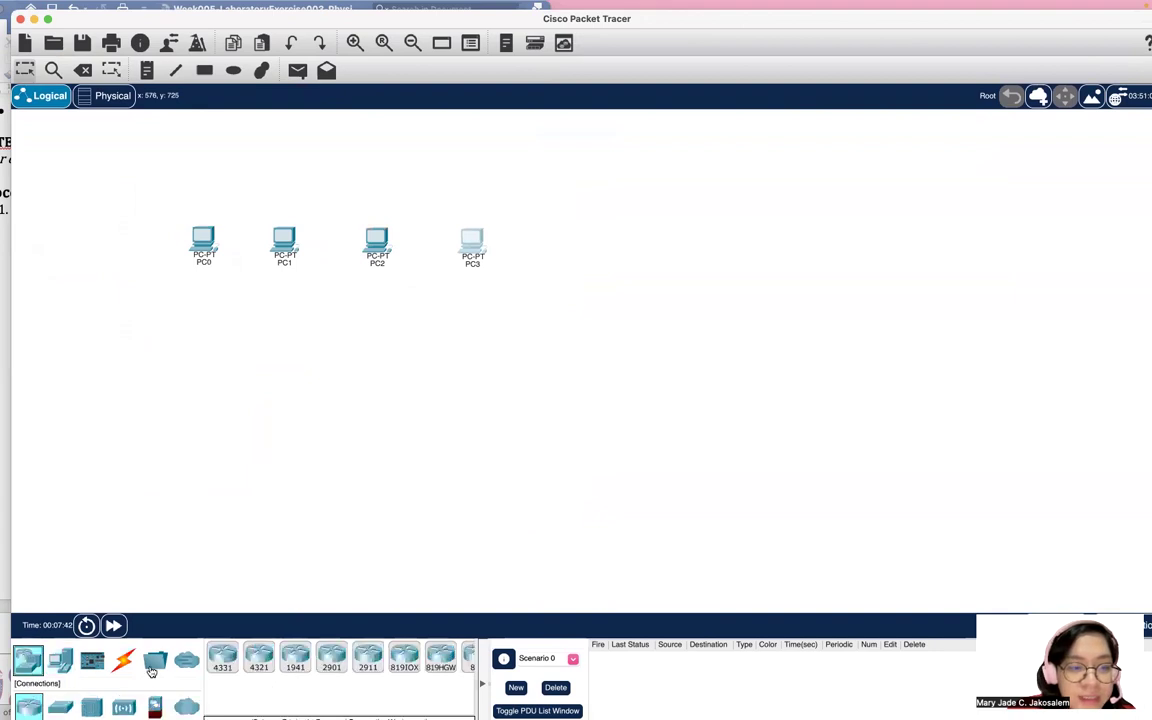
left_click(60, 707)
left_click_drag(397, 658, 419, 331)
left_click(415, 328)
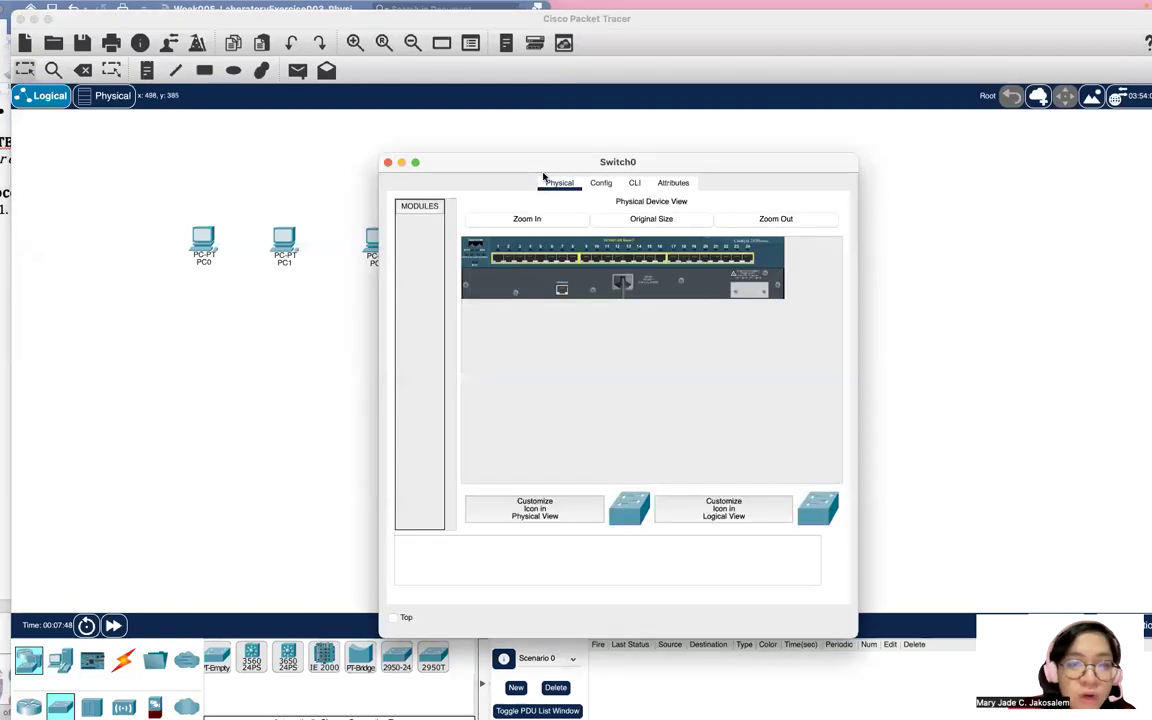
left_click(390, 163)
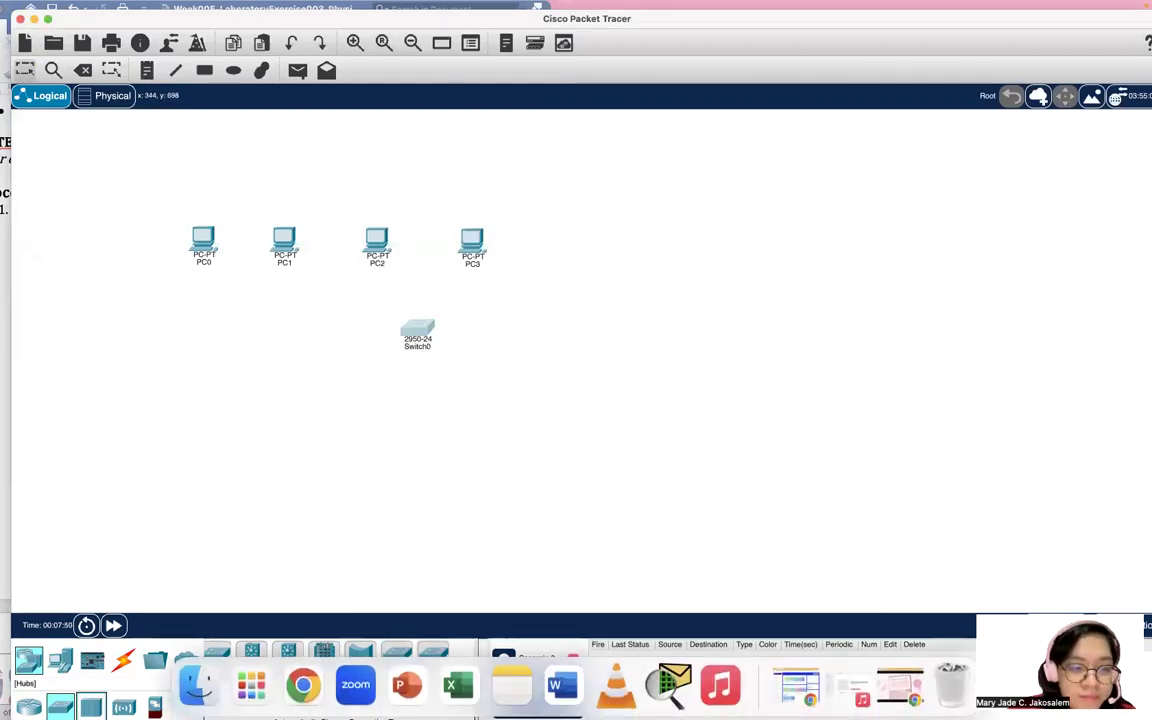
left_click(91, 707)
left_click_drag(252, 668, 239, 325)
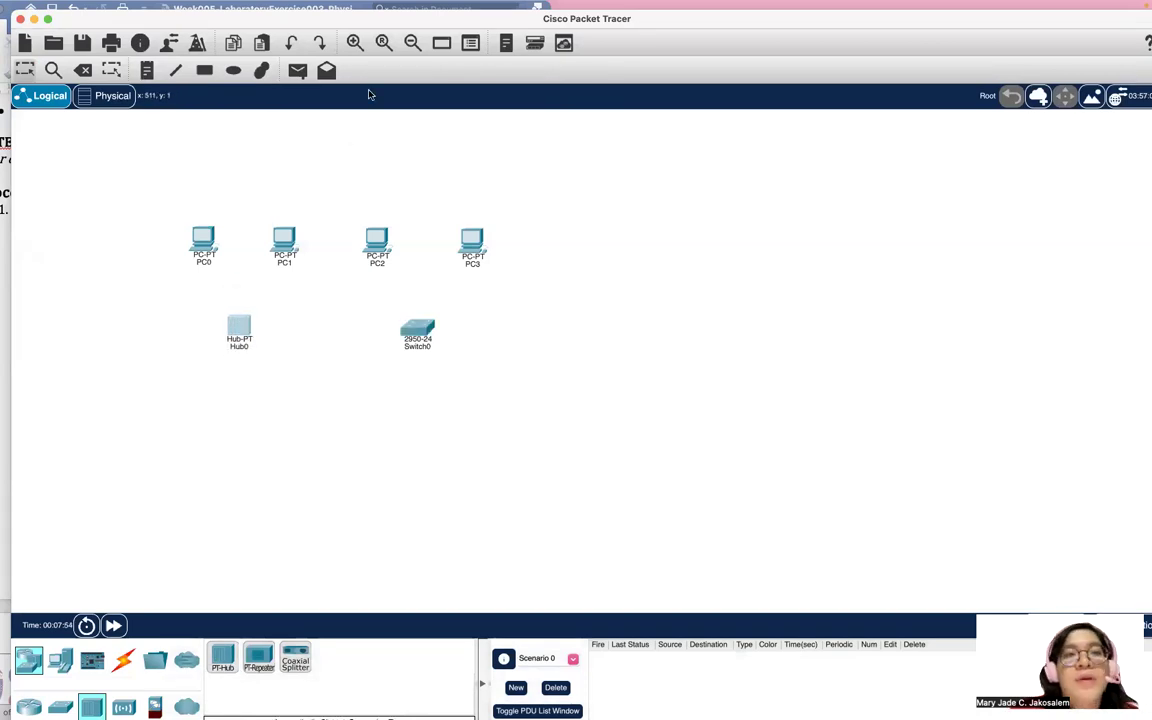
Check step 2 of the laboratory exercise in Word and set PC0's IPv4 default gateway to 192.168.1.1 in Cisco Packet Tracer.
left_click_drag(325, 18, 729, 18)
left_click(178, 307)
scroll(180, 309, "down", 10)
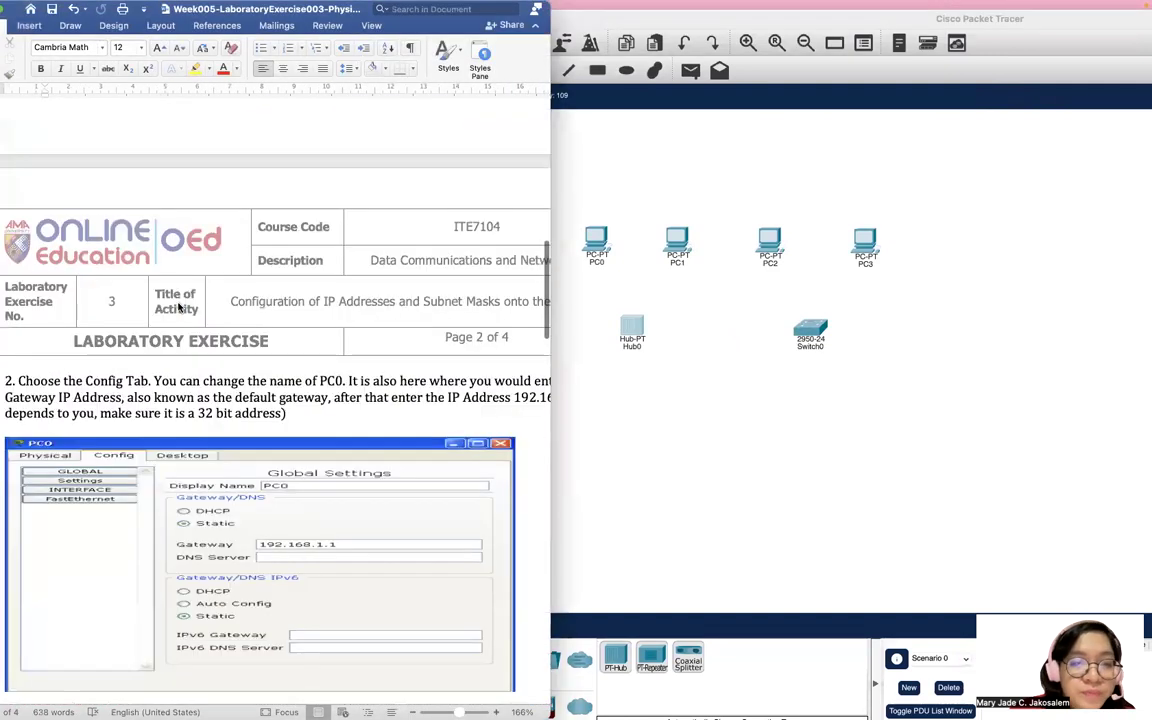
scroll(178, 307, "down", 5)
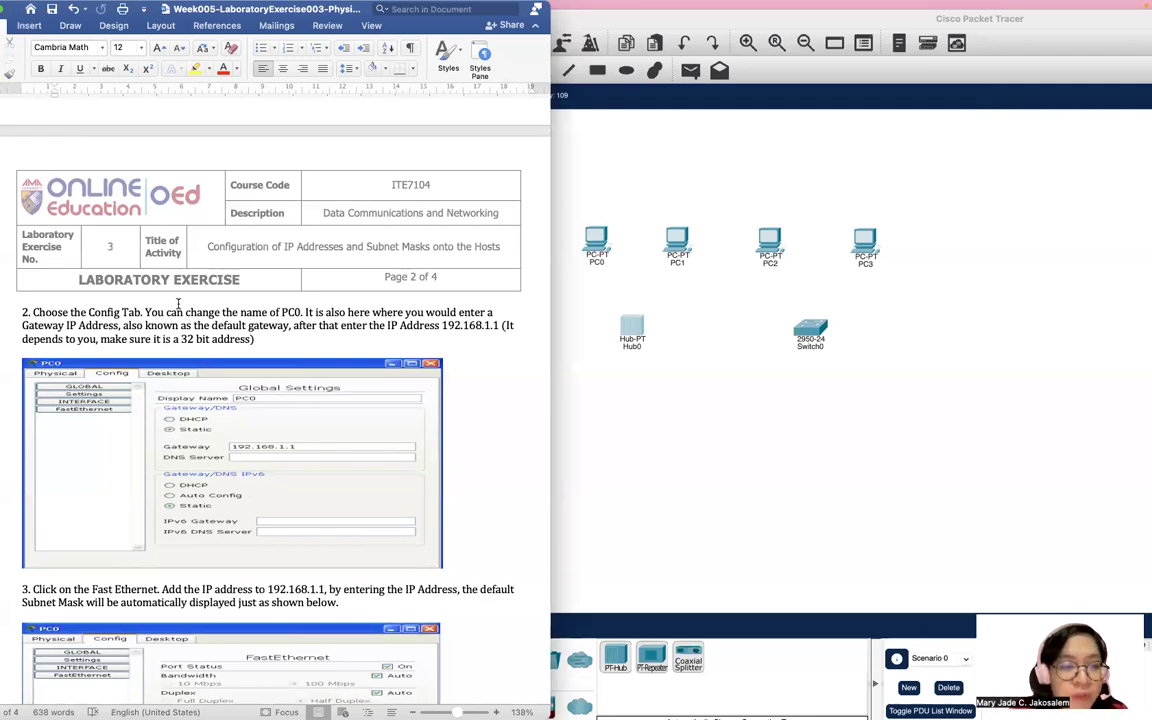
left_click(700, 330)
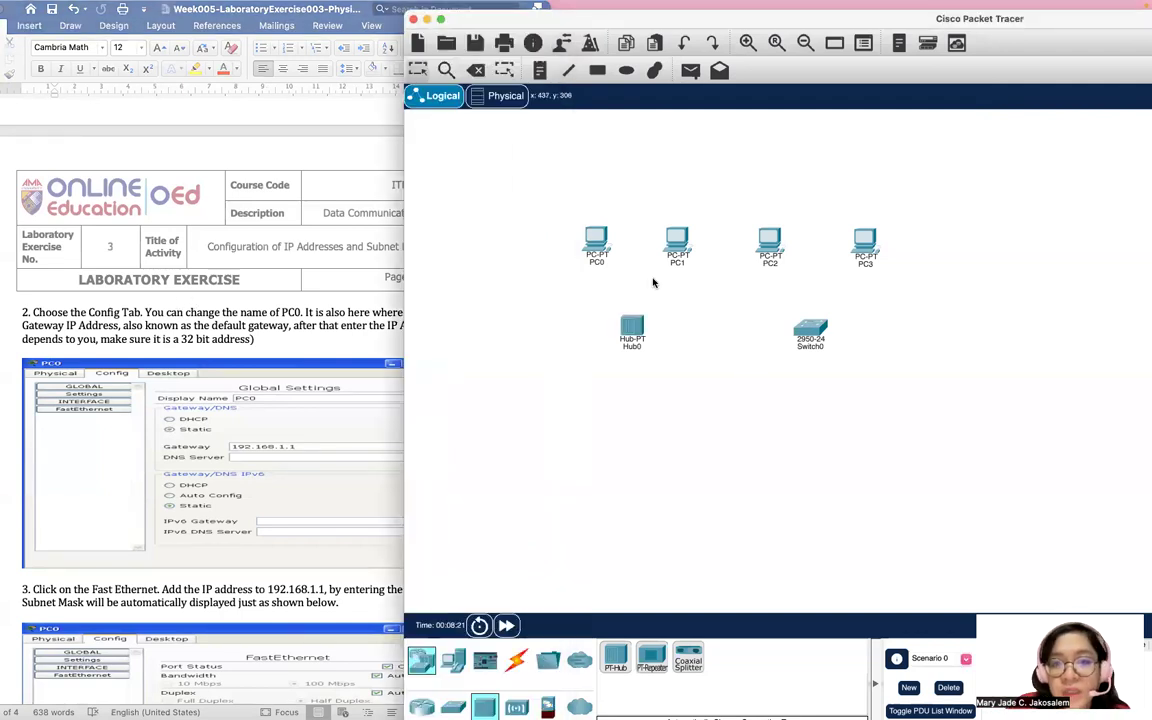
left_click(595, 246)
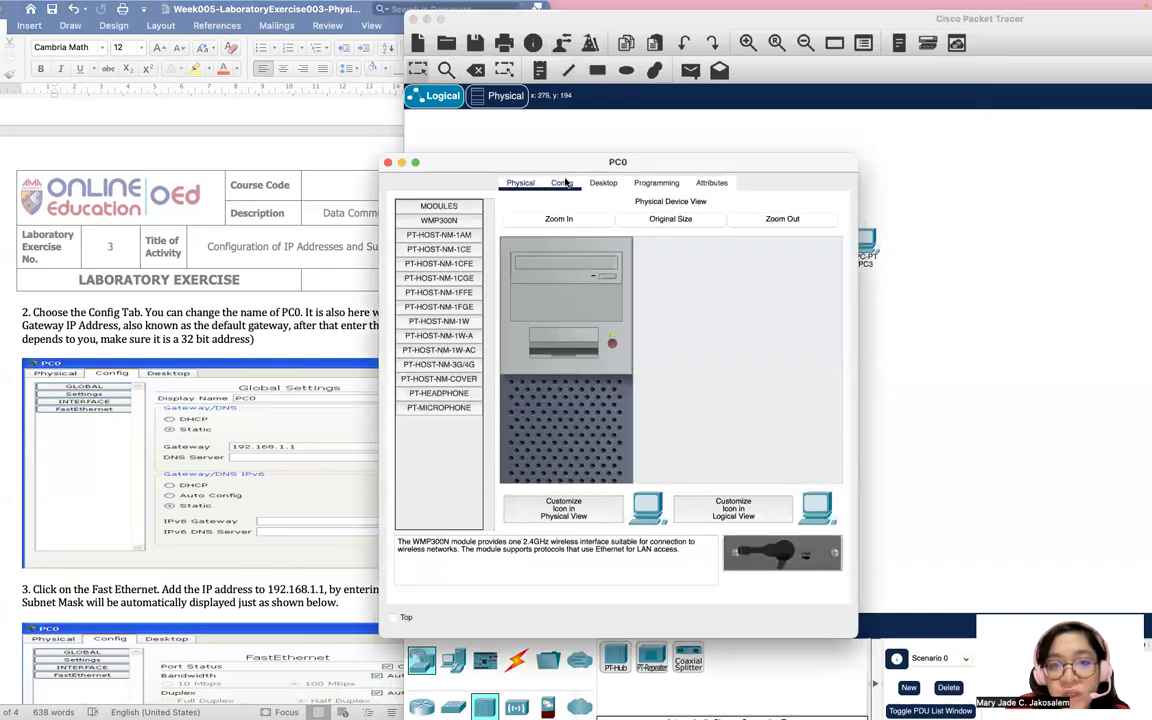
left_click(563, 183)
left_click(612, 327)
type("192.168.1.1")
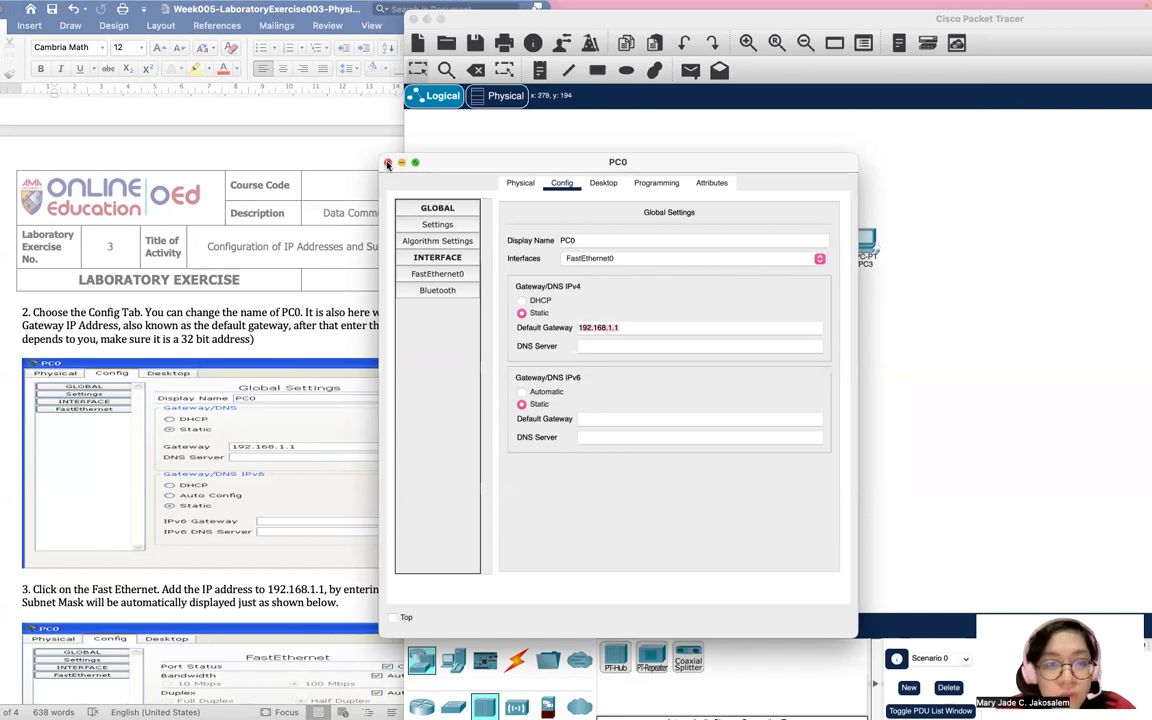
Consult step 3 of the exercise in Word and set PC0's FastEthernet0 IPv4 address to 192.168.1.1 in Cisco Packet Tracer.
left_click(218, 397)
scroll(220, 400, "down", 3)
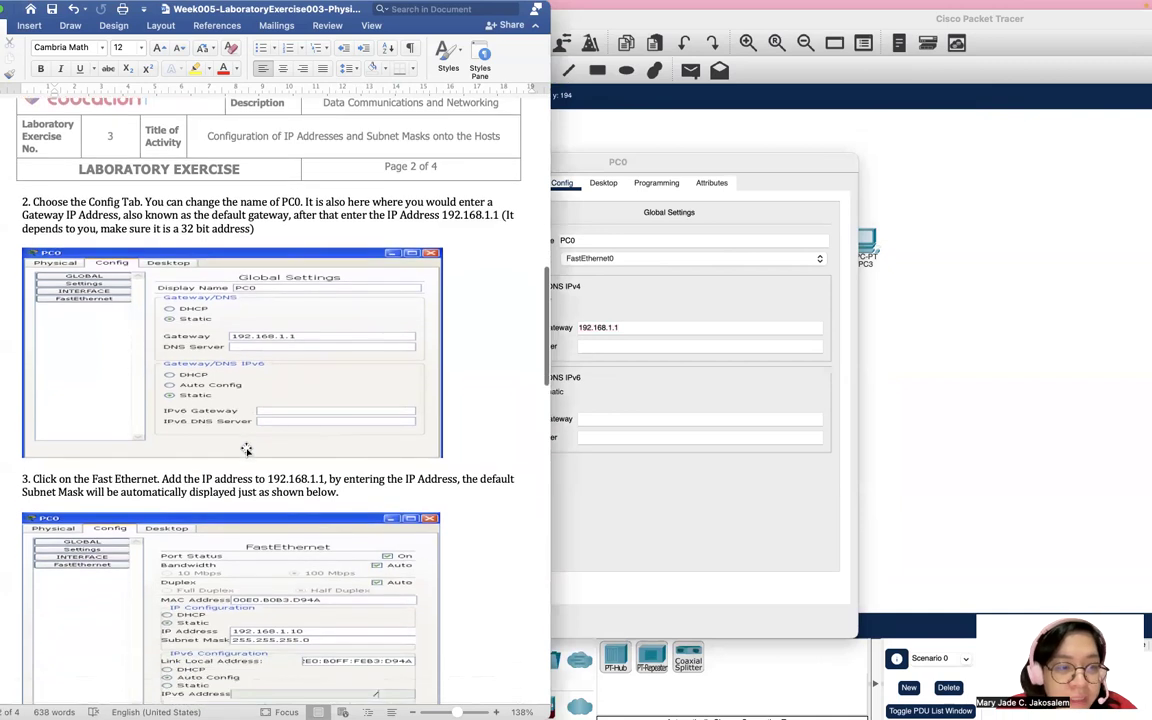
scroll(84, 445, "down", 2)
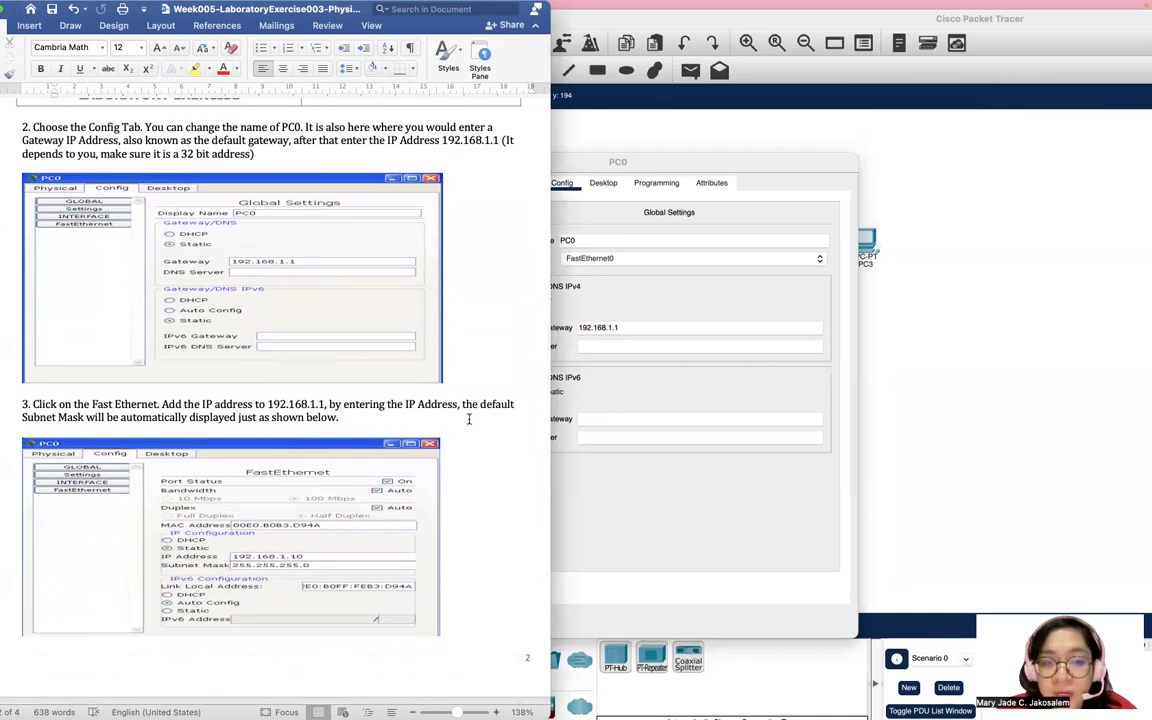
left_click(633, 481)
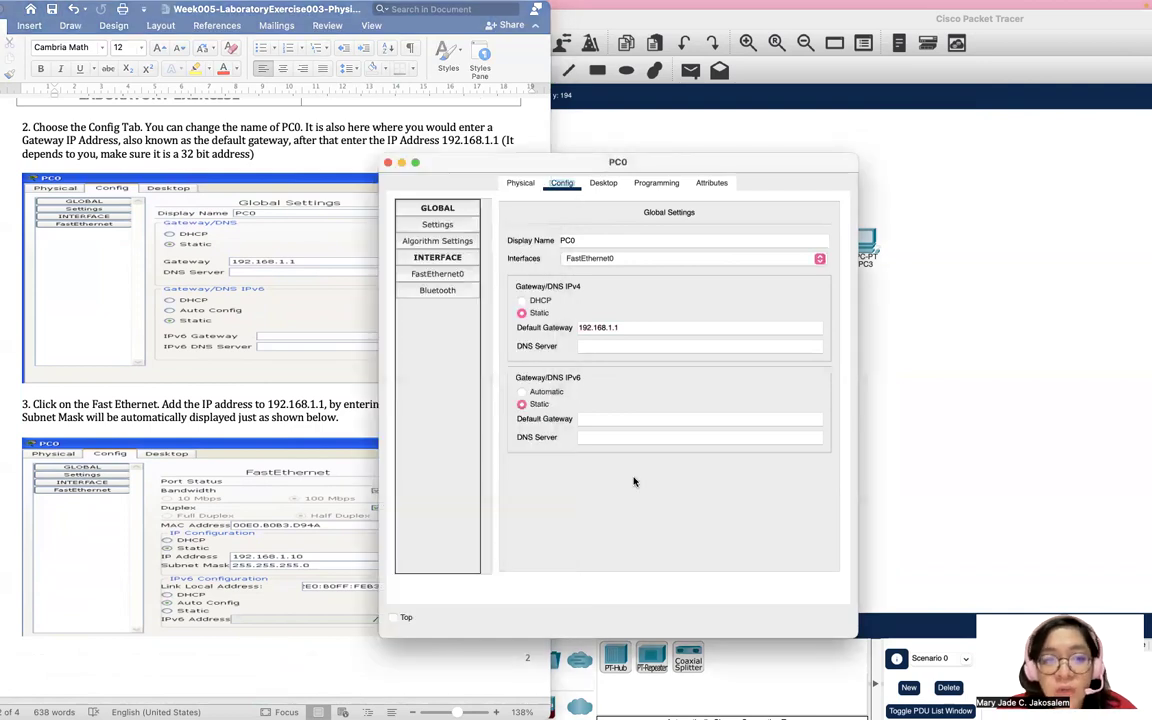
left_click(438, 273)
left_click(699, 337)
type("192.168.1.1")
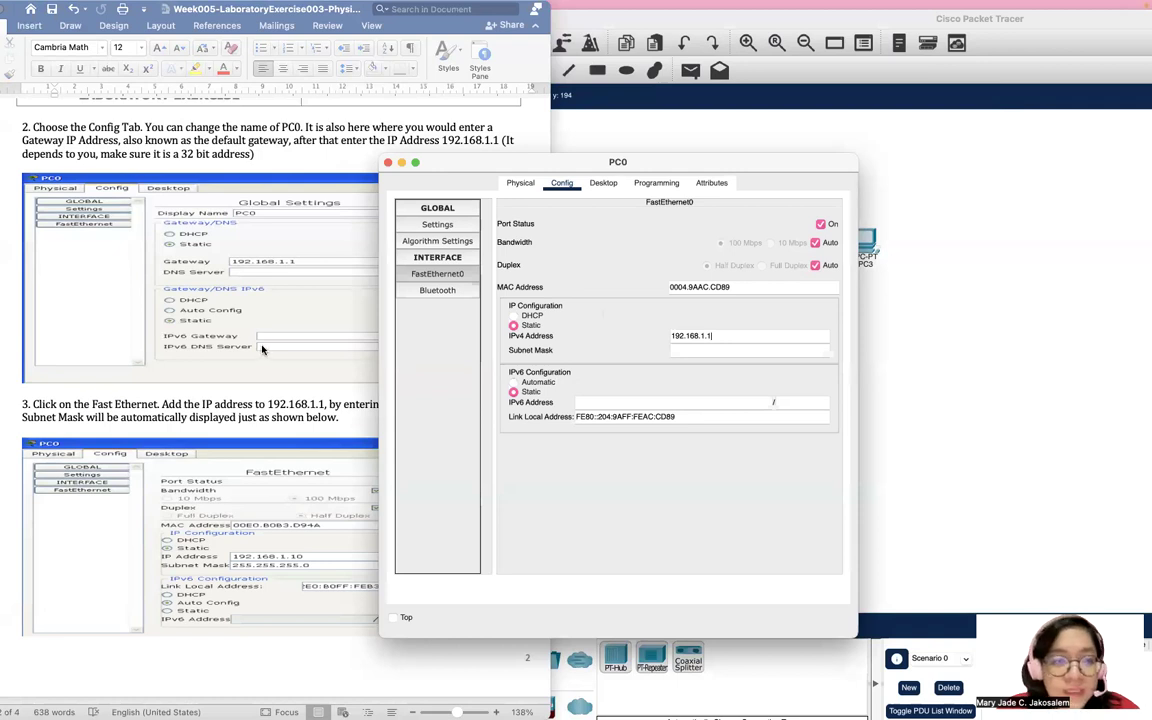
Compare PC0's FastEthernet0 settings with step 3 of the Word exercise and read steps 4 to 7 on addressing, cabling and simulation.
left_click(237, 315)
scroll(321, 400, "down", 1)
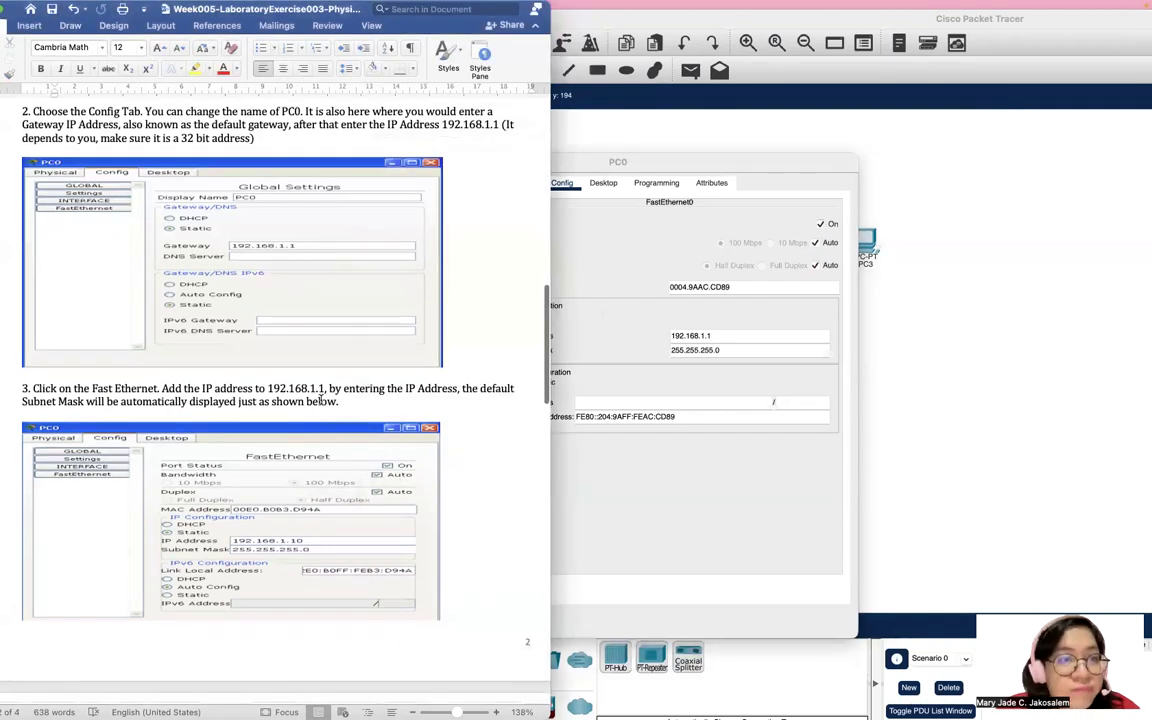
scroll(321, 400, "down", 5)
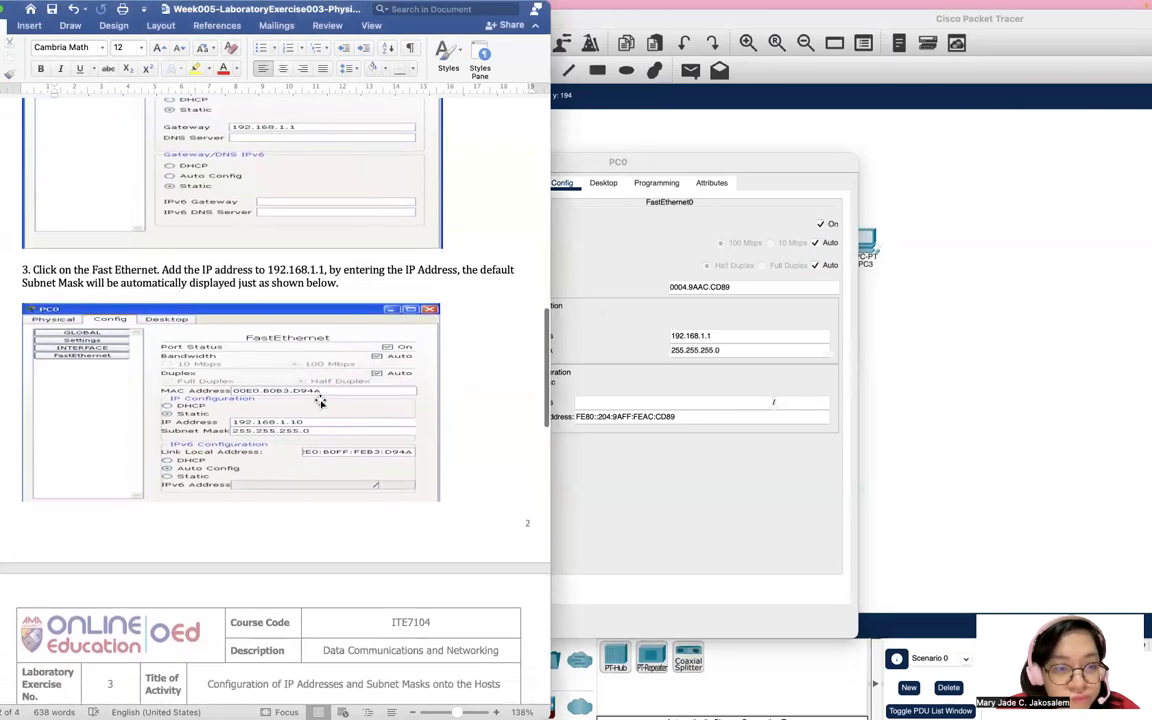
scroll(320, 401, "down", 1)
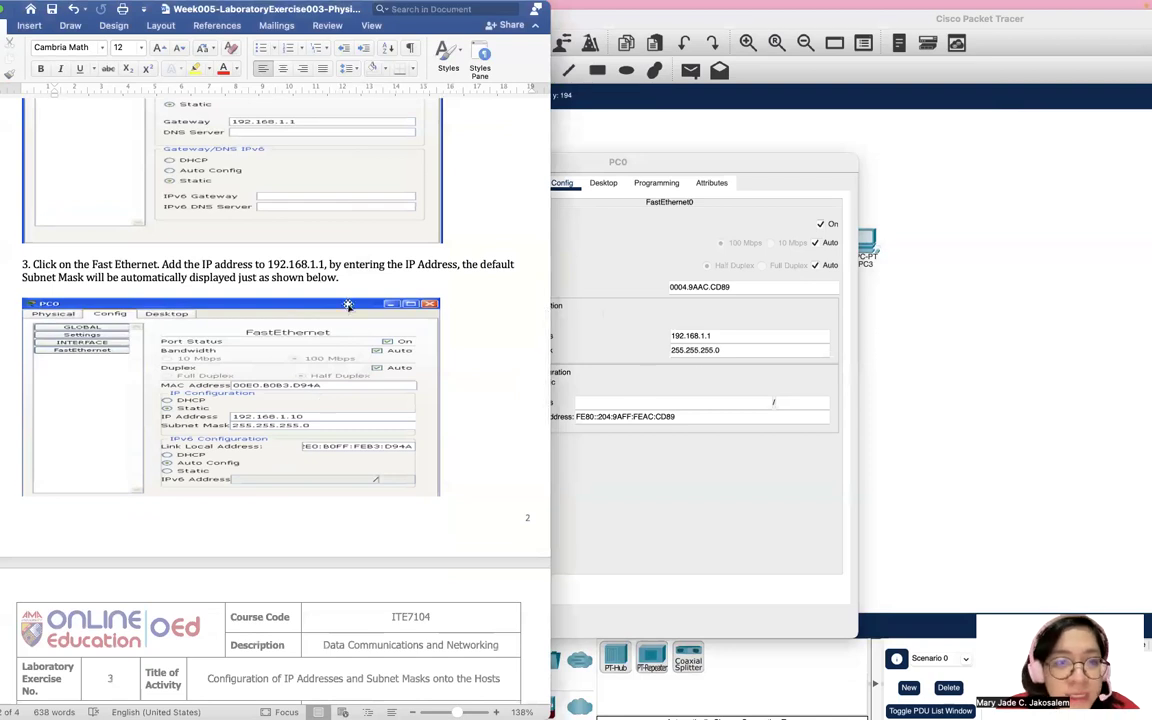
scroll(348, 304, "down", 1)
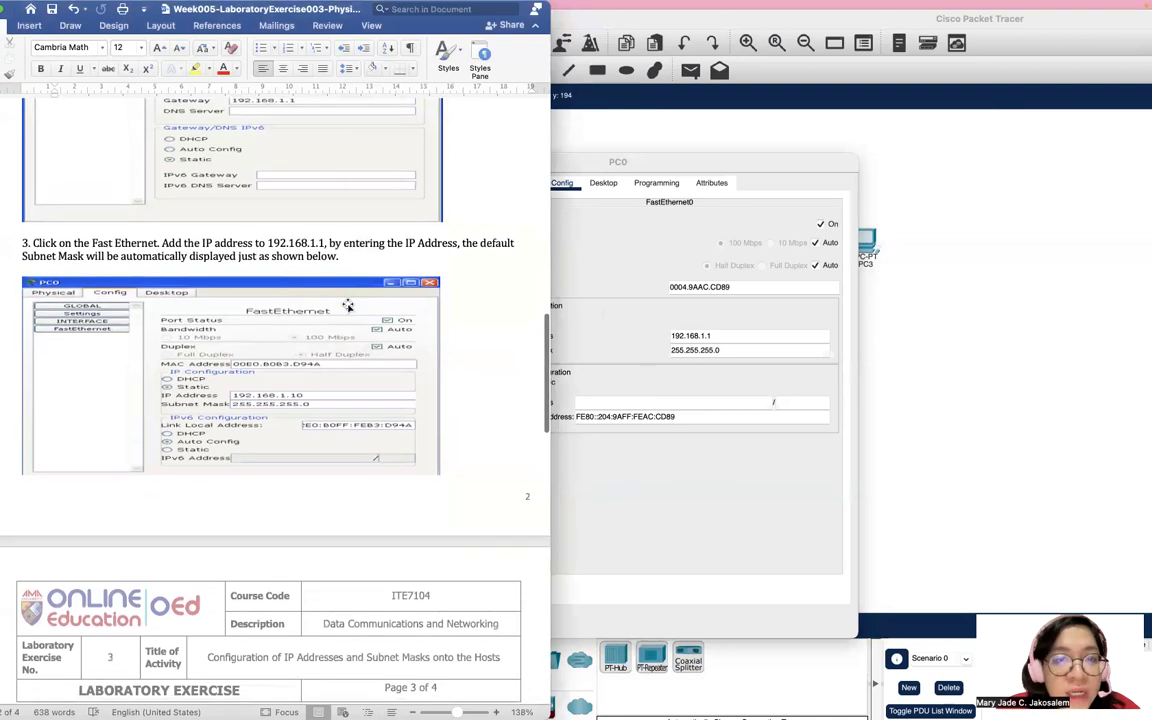
left_click(733, 352)
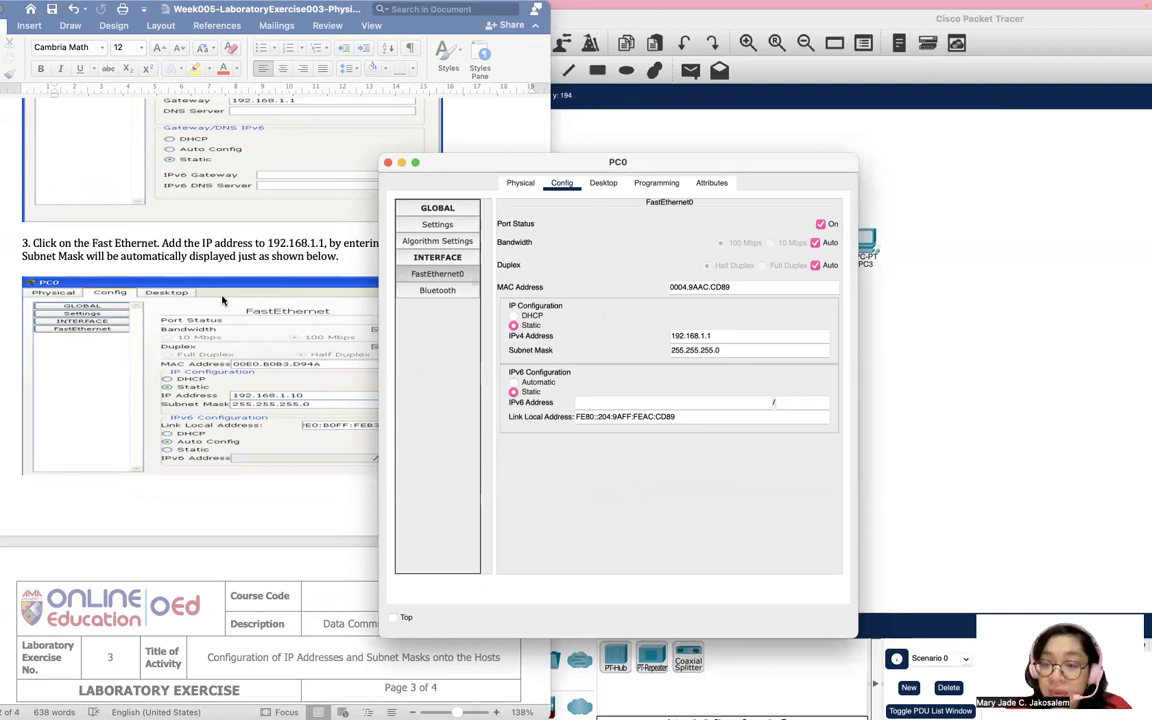
scroll(222, 300, "down", 3)
scroll(222, 300, "down", 8)
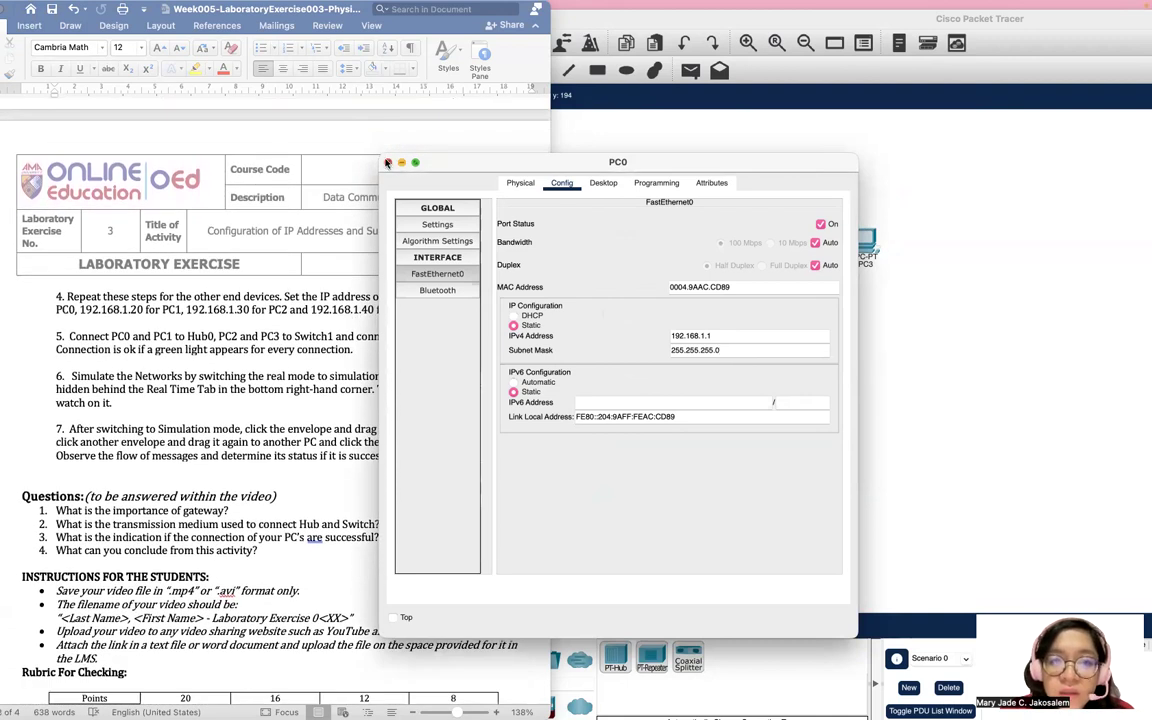
left_click(388, 162)
left_click(174, 299)
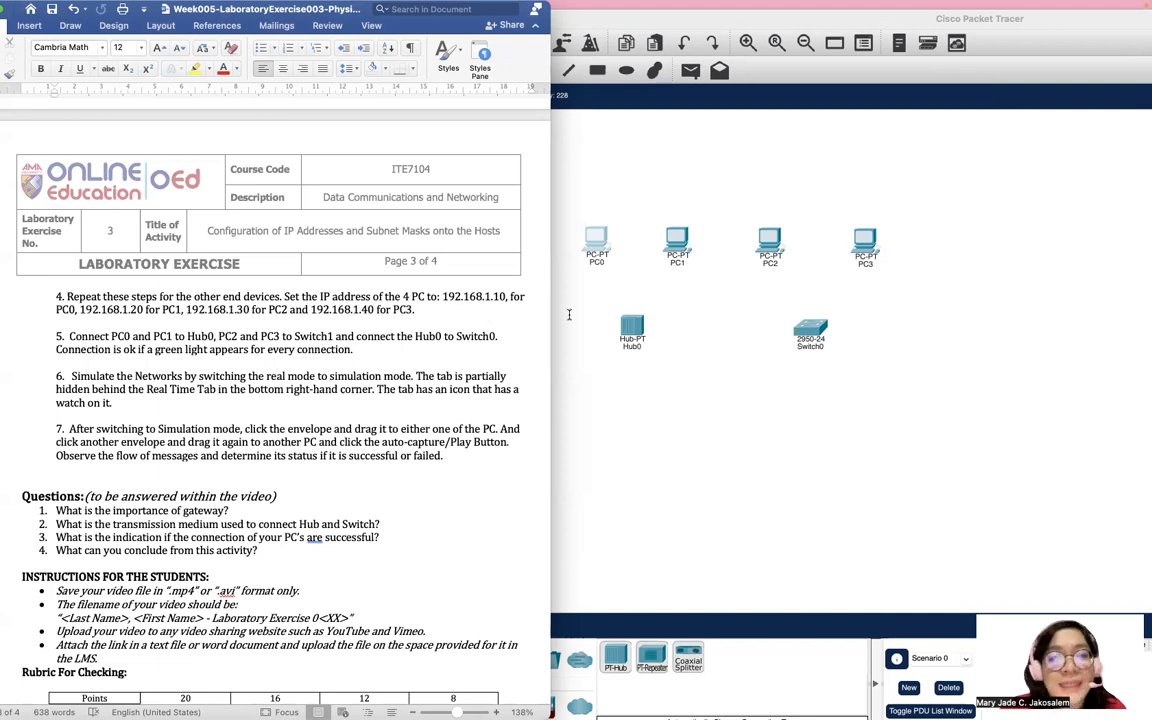
Switch back to Cisco Packet Tracer and set both PC0's IPv4 default gateway and its FastEthernet0 IPv4 address to 192.168.1.10.
left_click(583, 166)
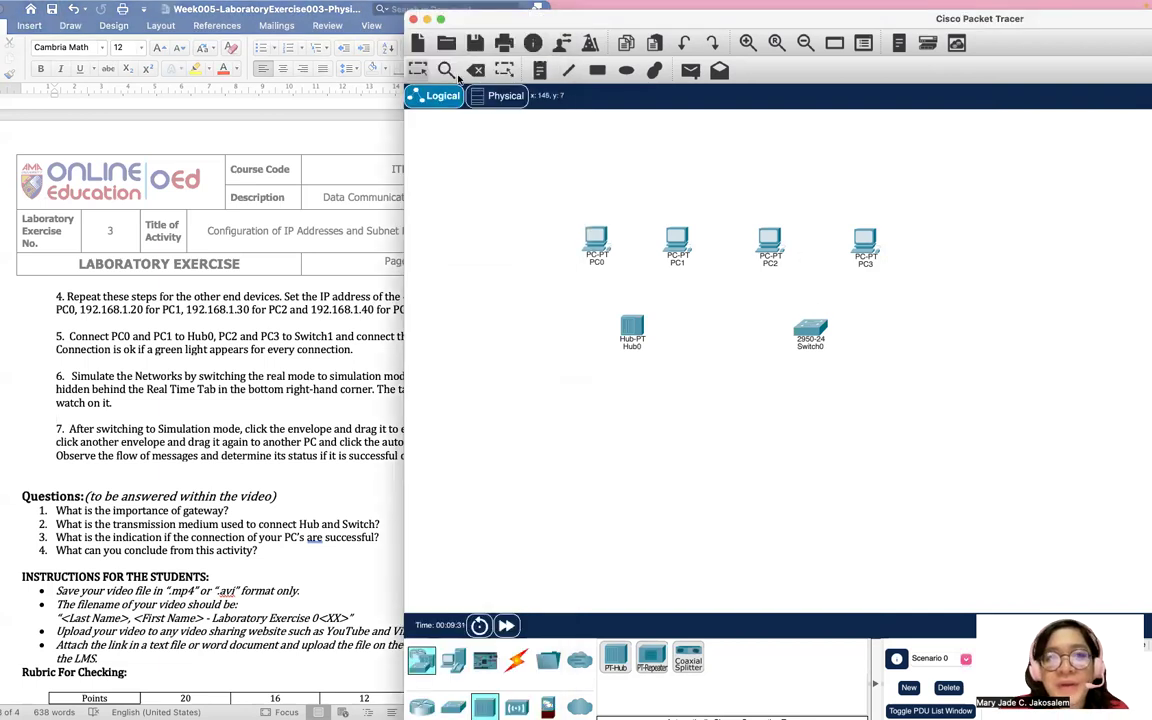
left_click(441, 19)
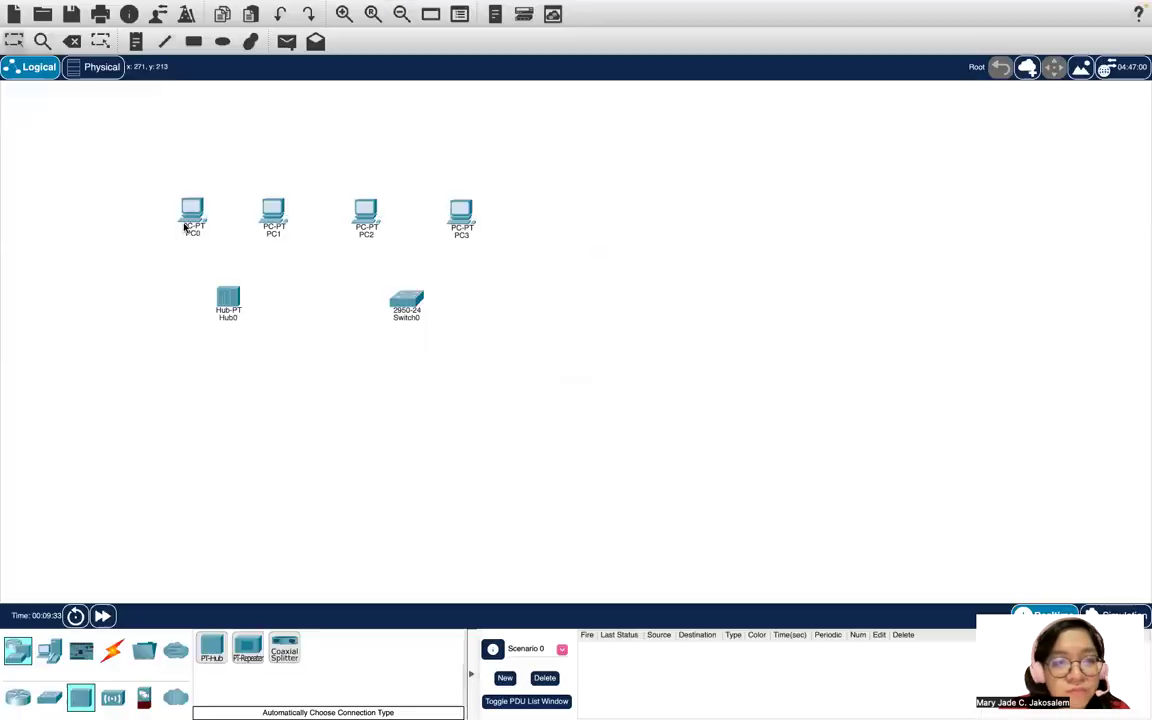
left_click(185, 228)
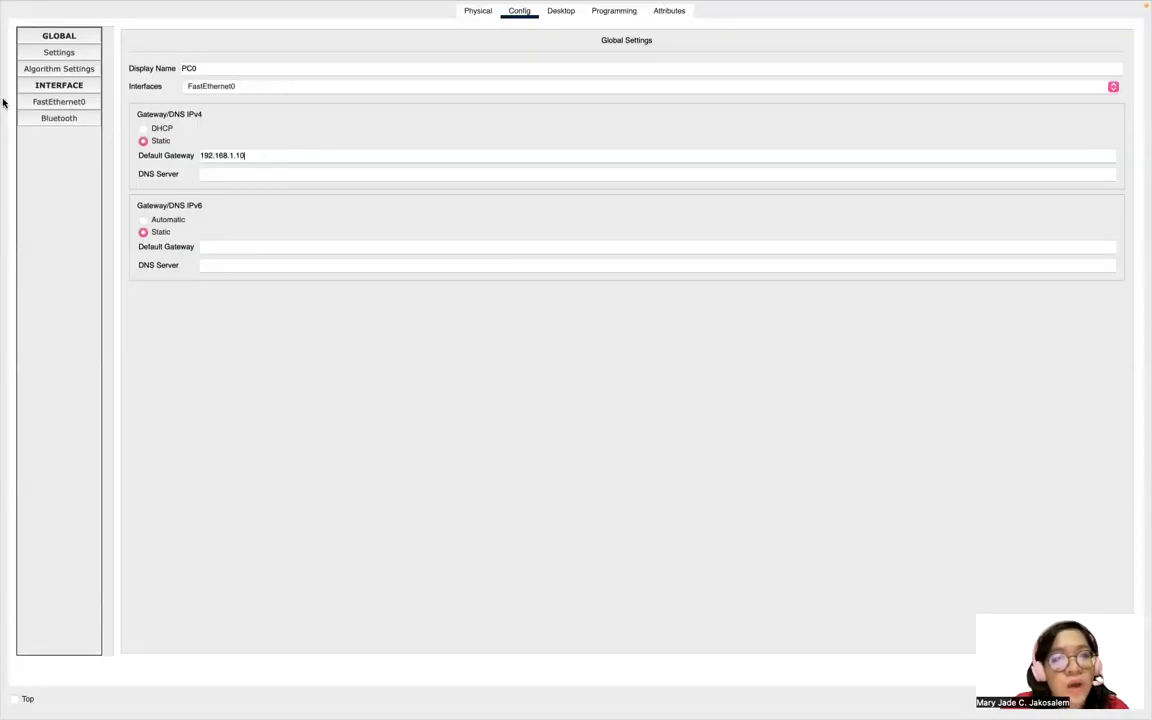
left_click(57, 100)
left_click(755, 163)
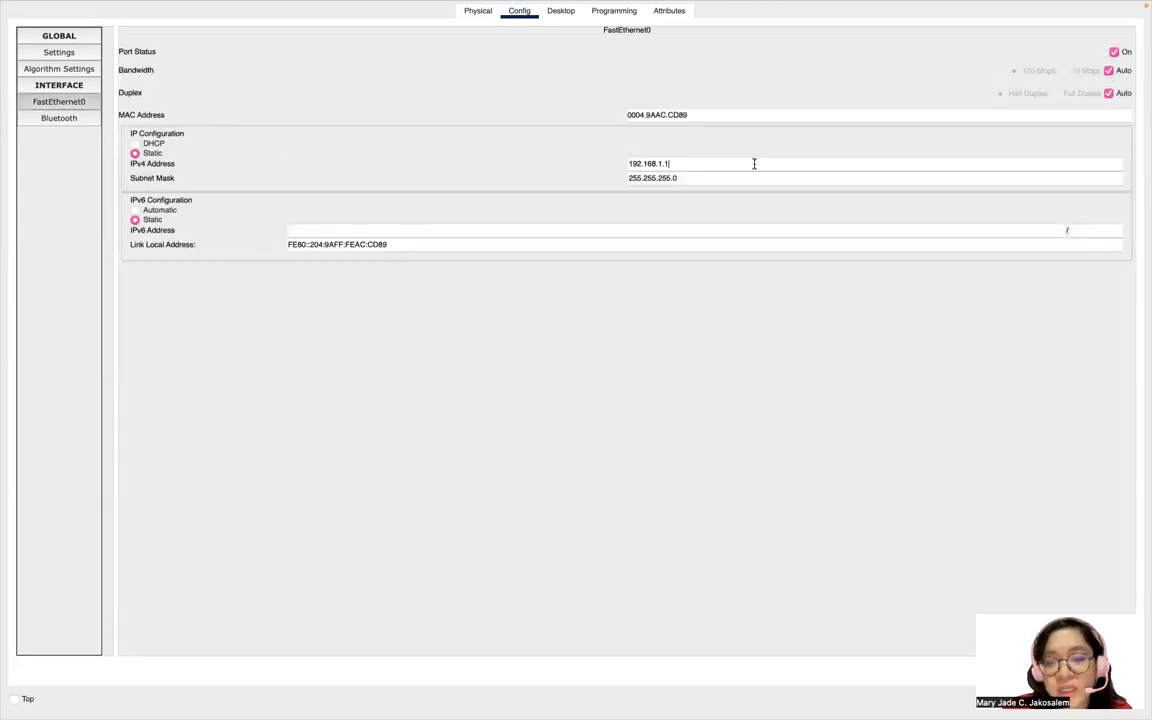
type("0")
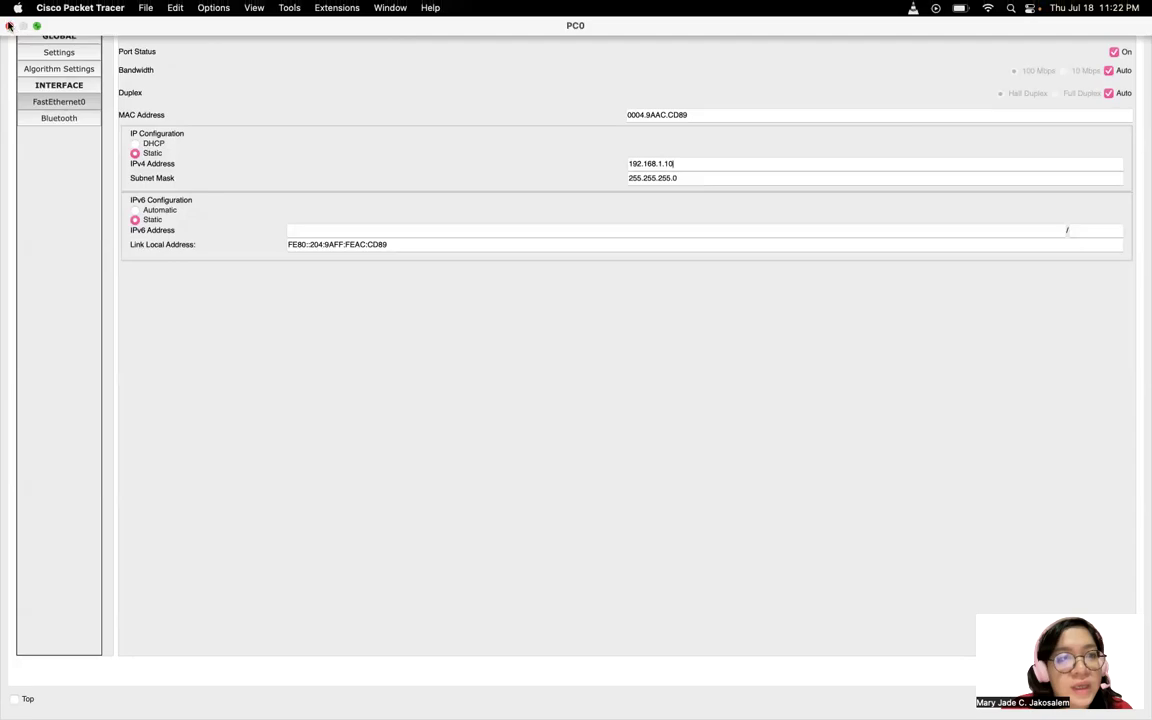
left_click(13, 24)
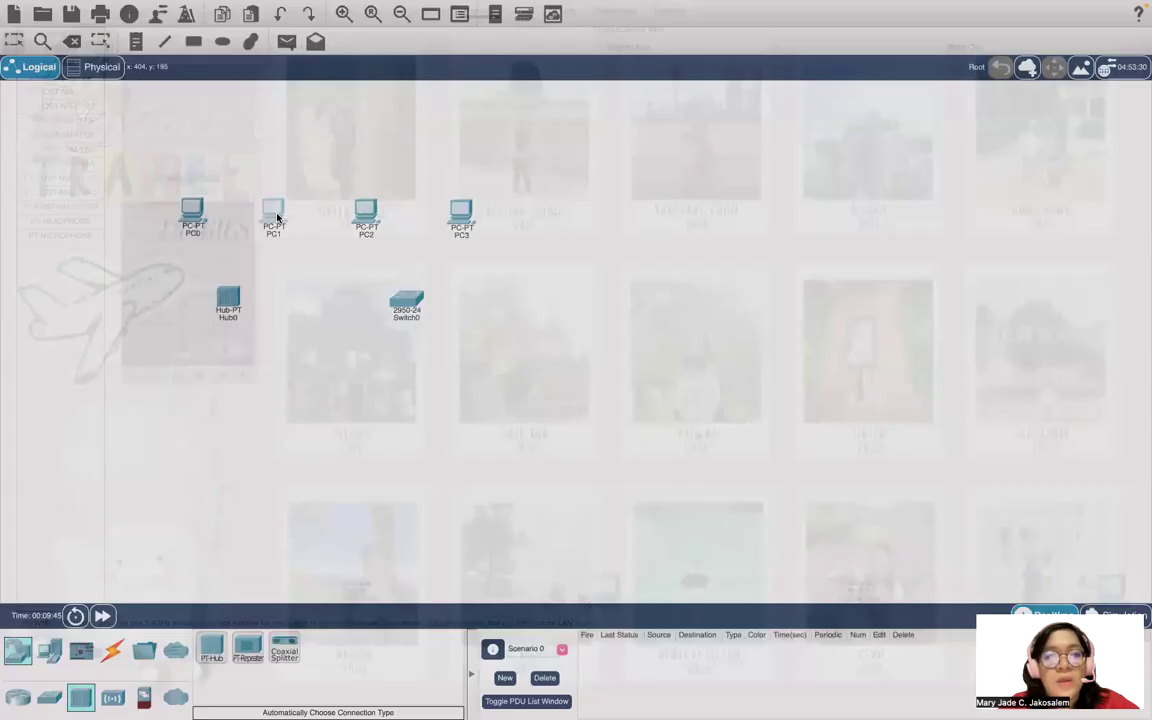
Set PC1's IPv4 default gateway to 192.168.1.20.
left_click(277, 217)
left_click(519, 10)
left_click(219, 155)
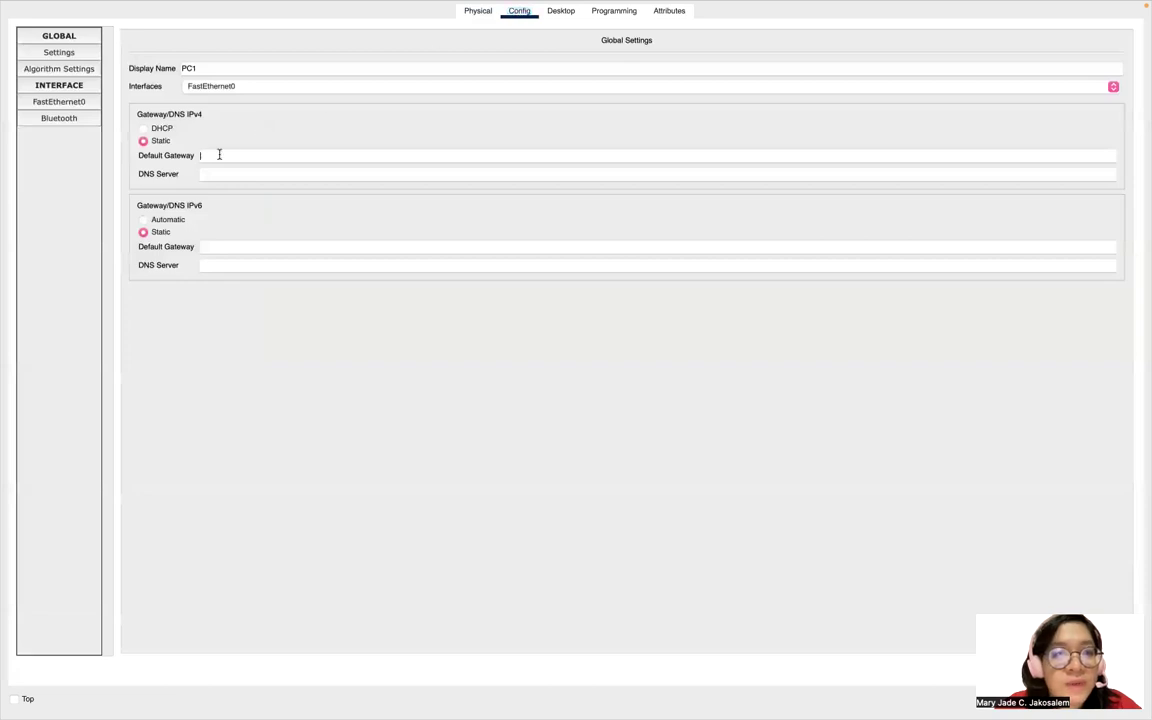
type("192.168.1.1")
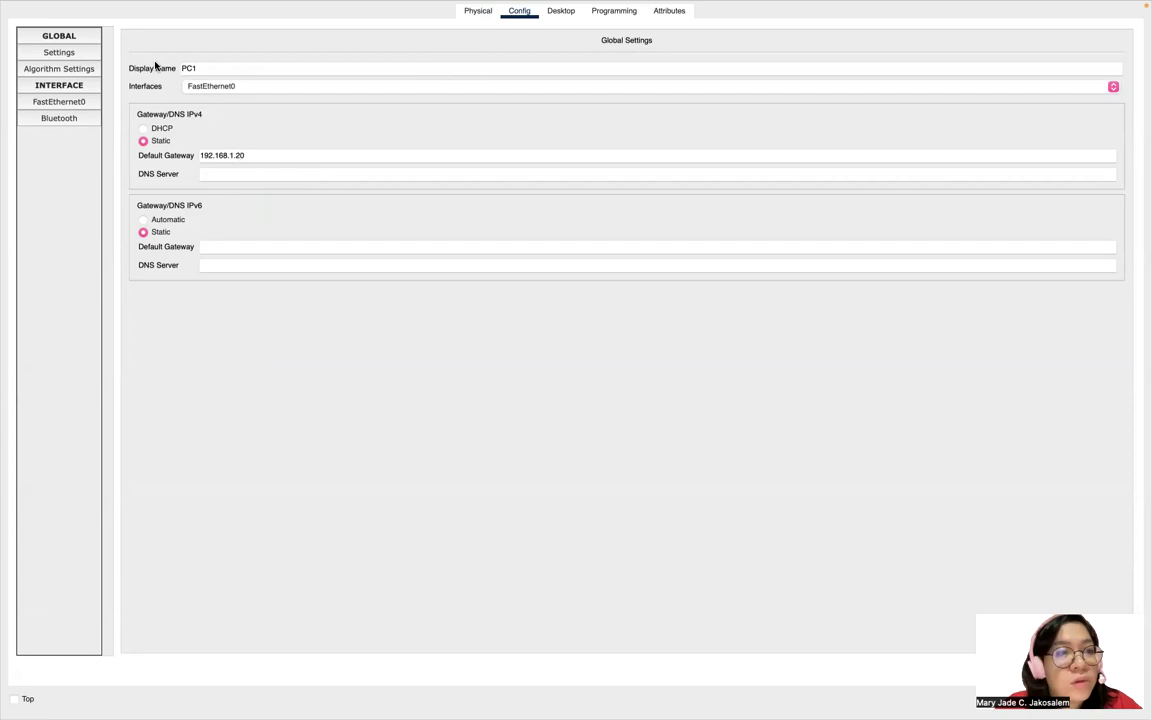
Set PC1's FastEthernet0 IPv4 address to 192.168.1.20 with the default subnet mask 255.255.255.0, and close its settings.
left_click(59, 103)
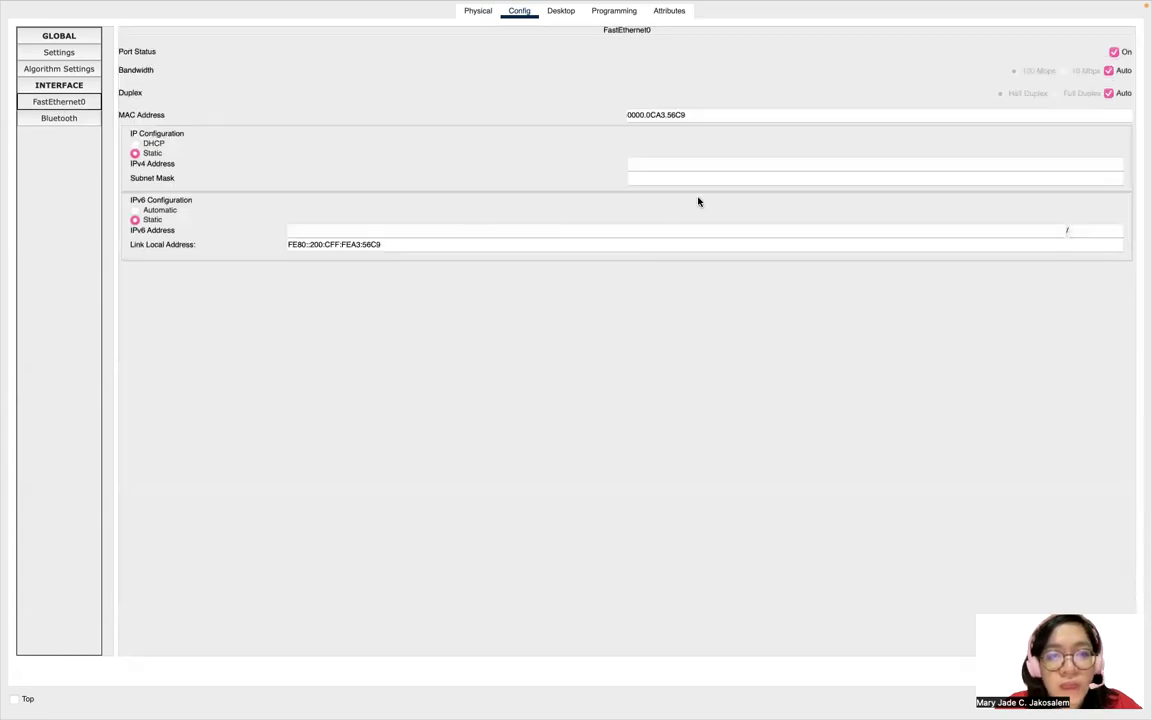
left_click(663, 165)
type("192.168.1")
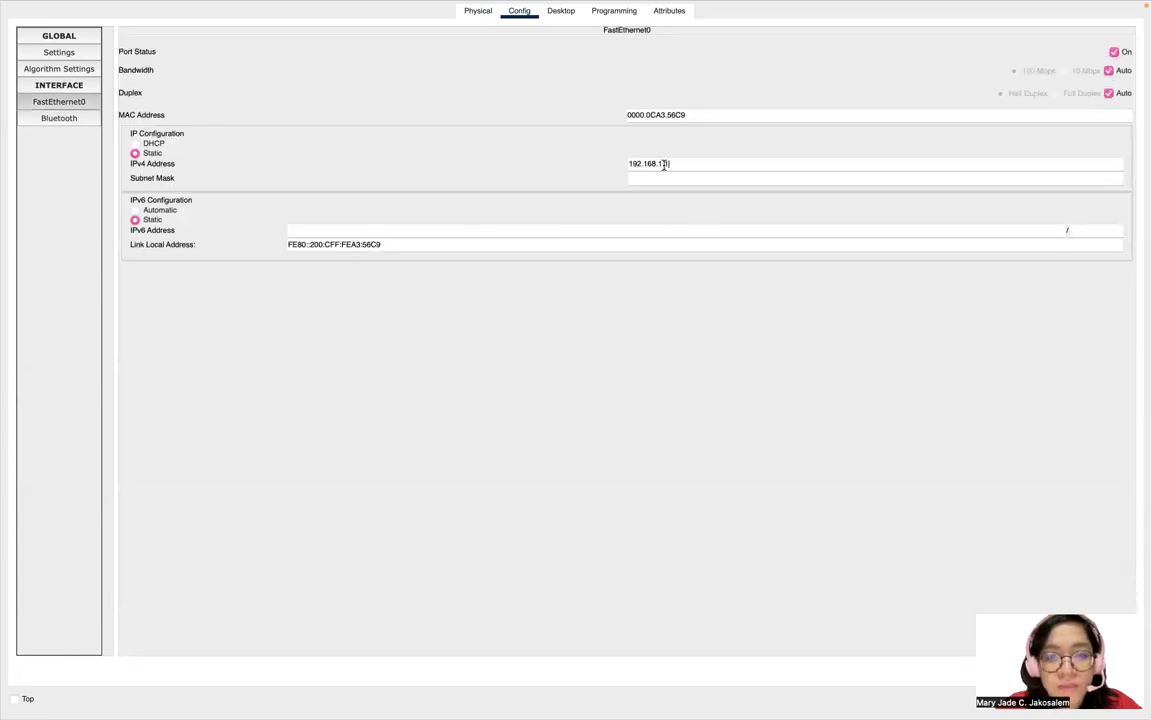
type(".20")
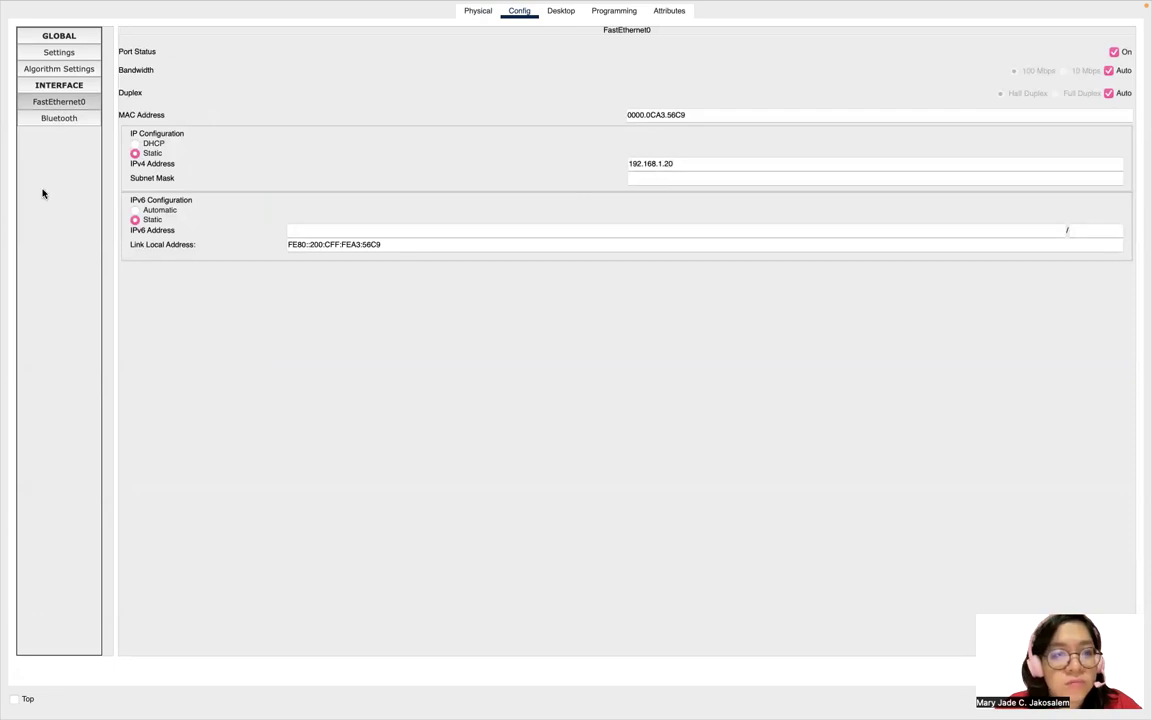
left_click(701, 178)
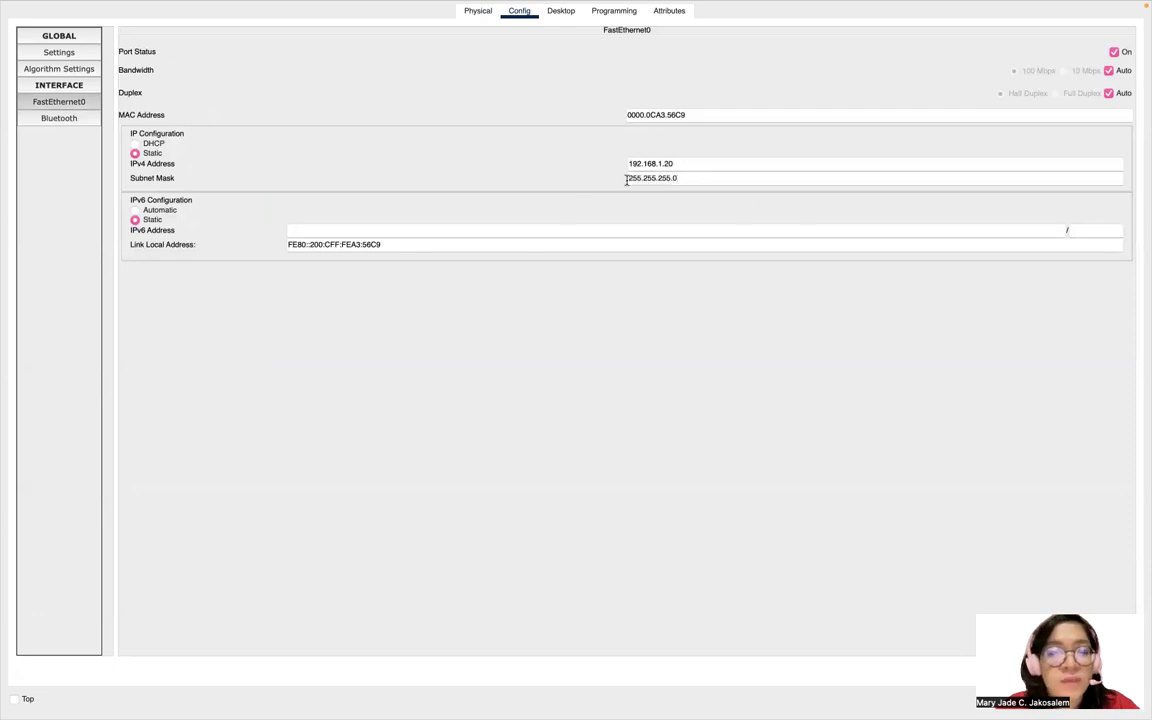
left_click(9, 24)
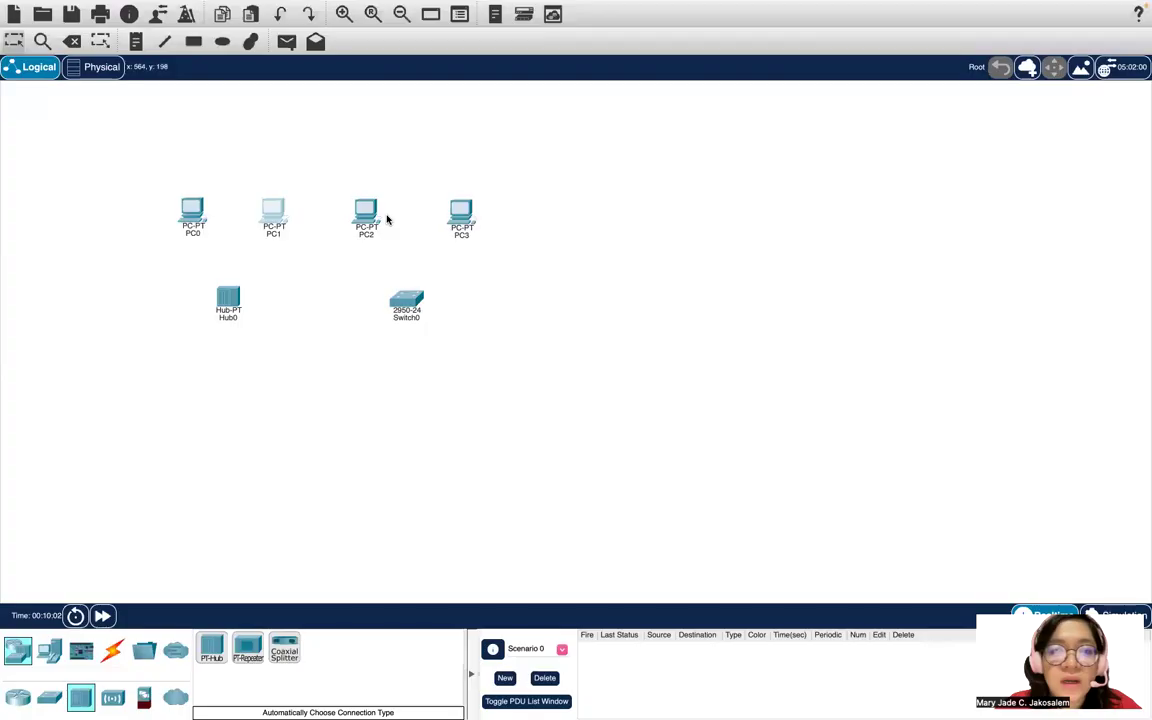
Set PC2's IPv4 default gateway to 192.168.1.30.
left_click(364, 215)
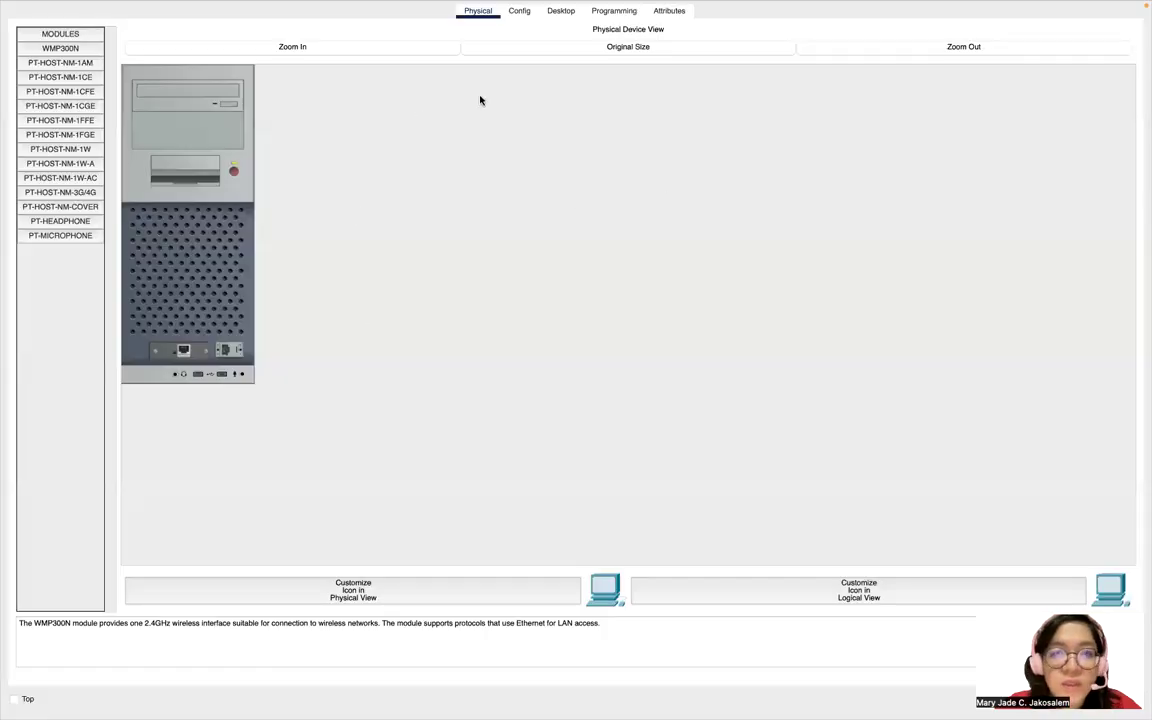
left_click(519, 11)
left_click(242, 154)
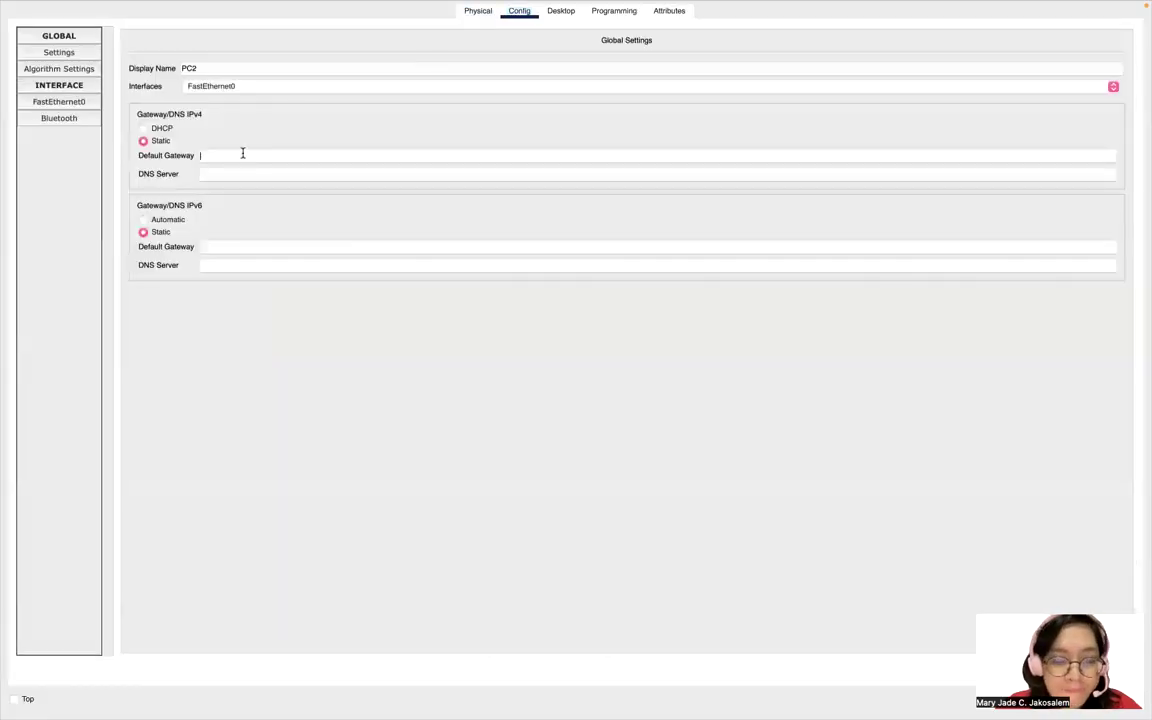
type("192.168.1.1")
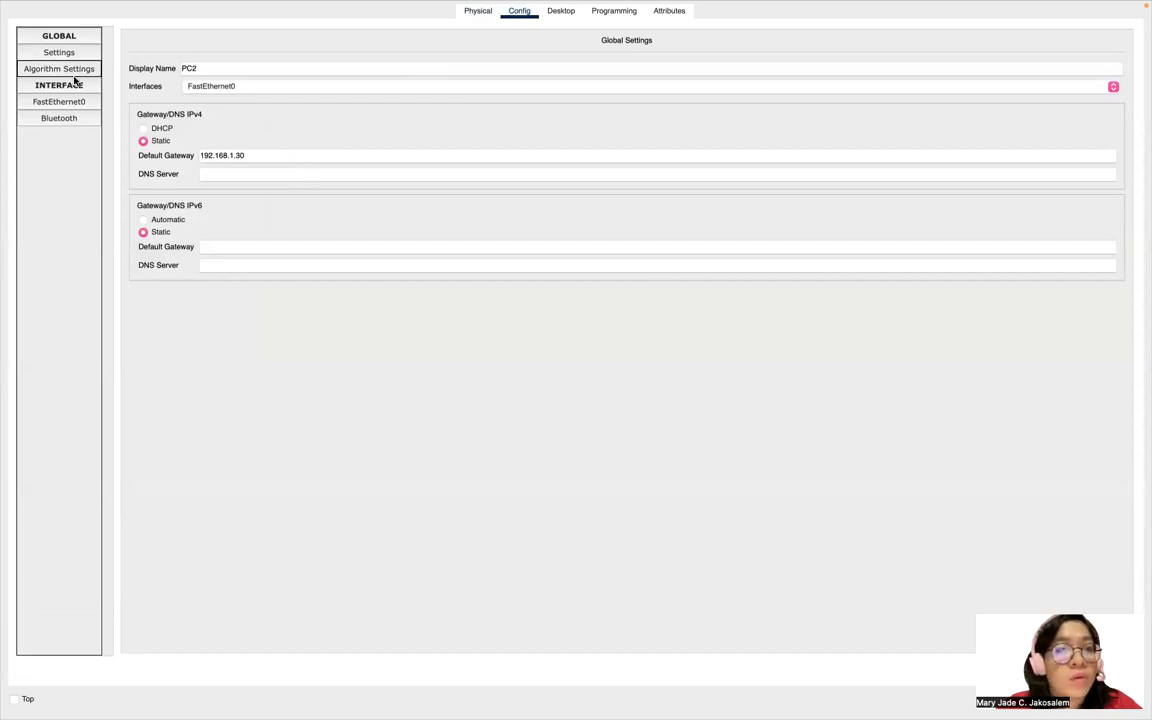
Set PC2's FastEthernet0 IPv4 address to 192.168.1.30 with the default subnet mask 255.255.255.0, and close its settings.
left_click(42, 103)
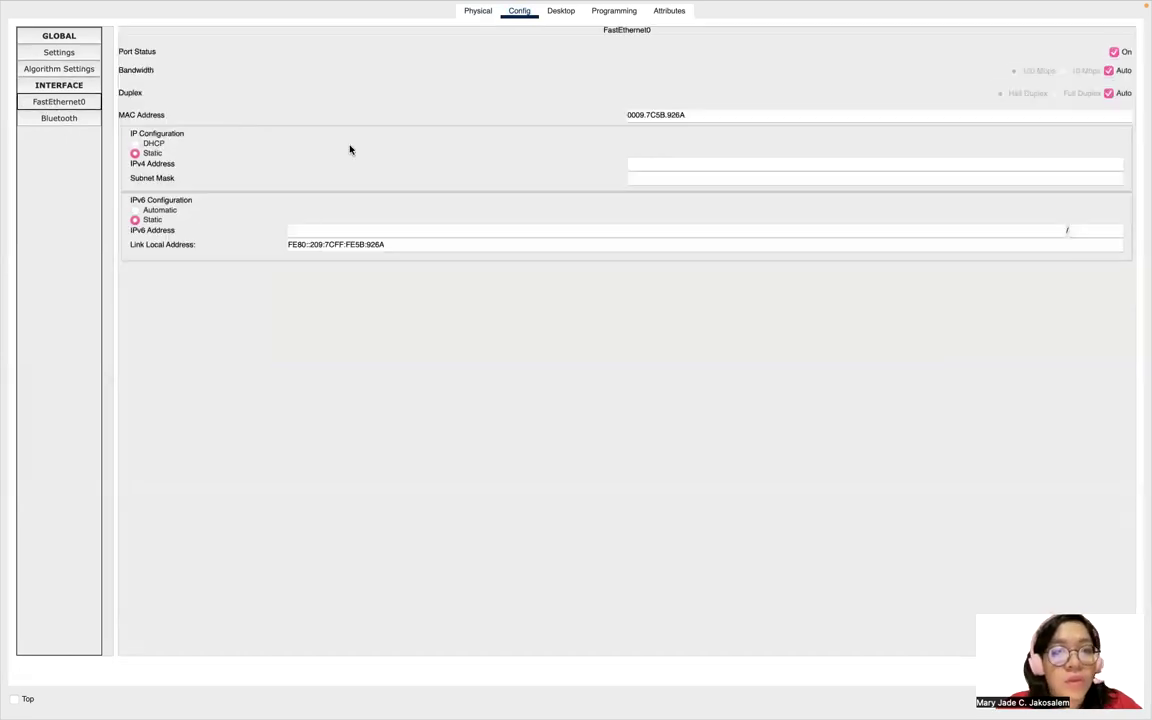
left_click(643, 162)
type("192.168.1.1")
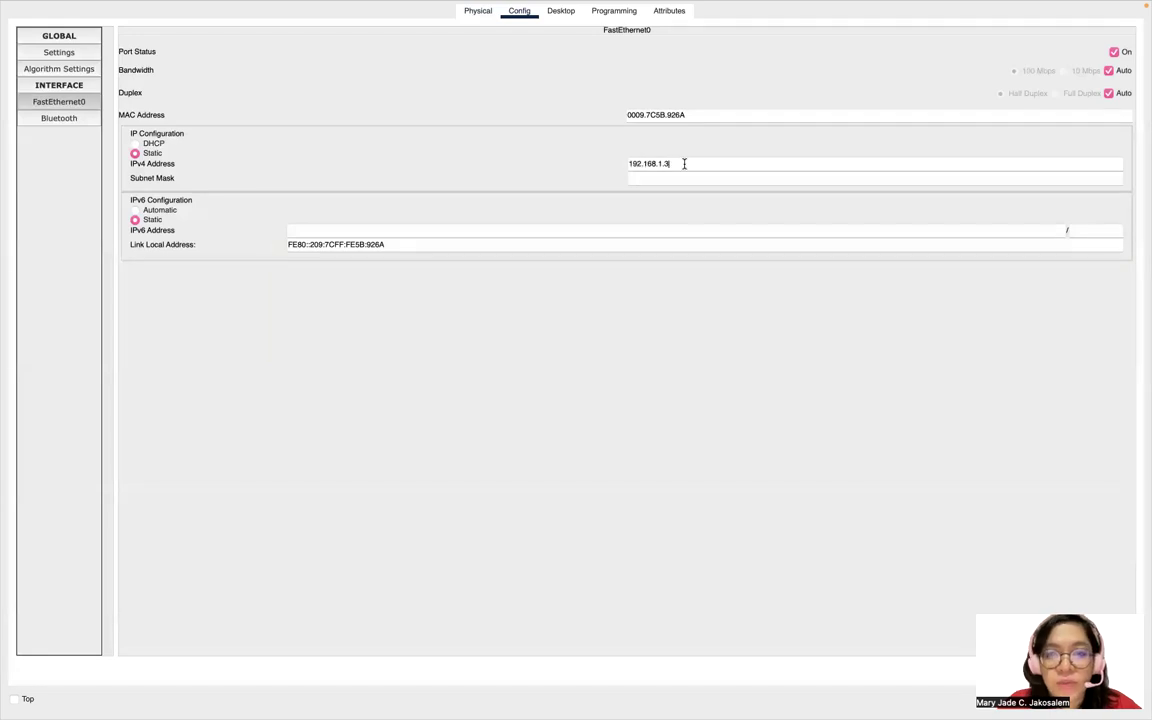
left_click(697, 178)
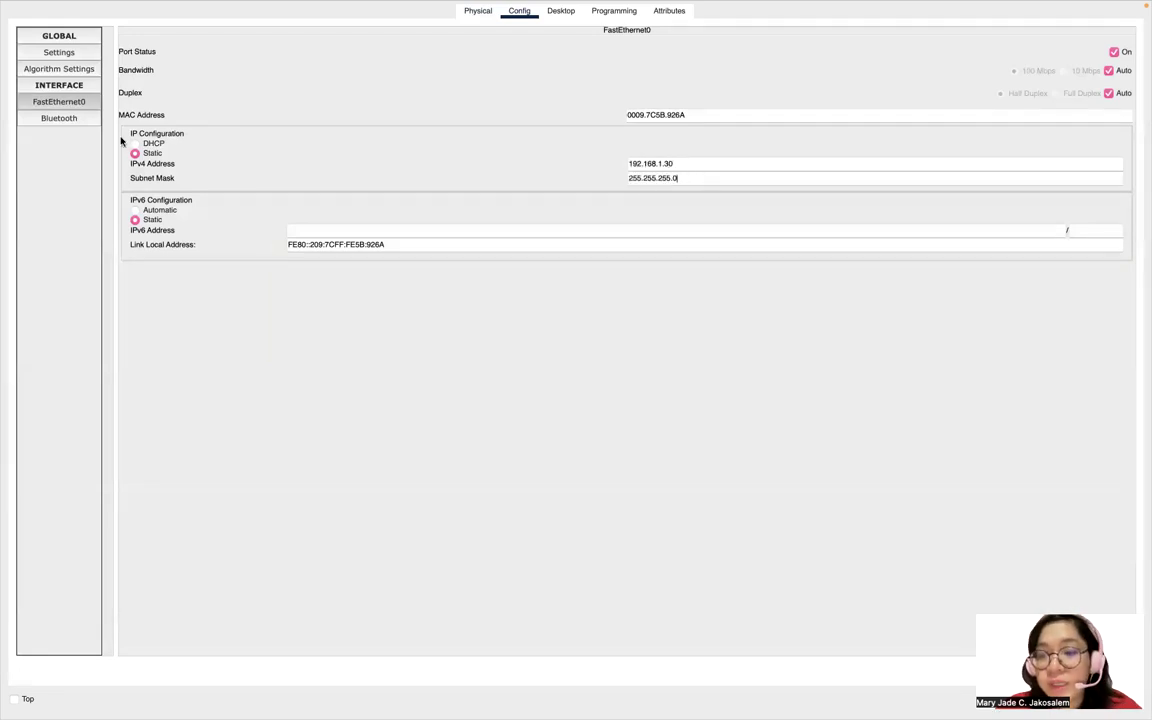
mouse_move(7, 27)
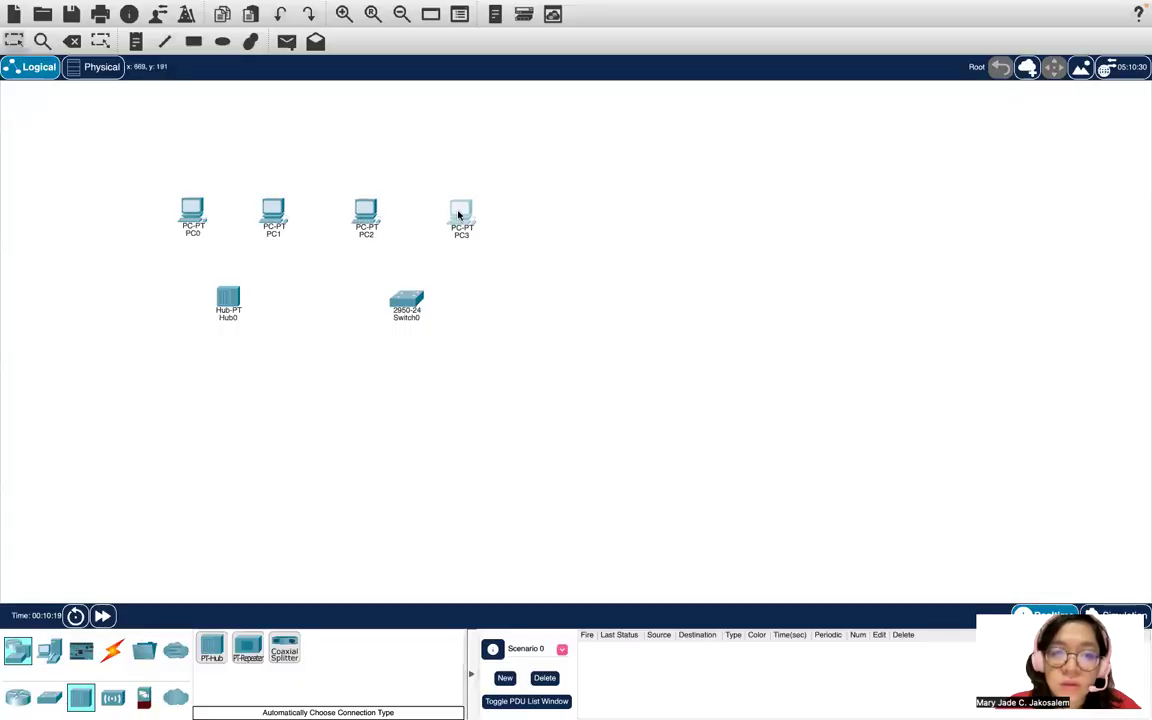
Set PC3's IPv4 default gateway to 192.168.1.40.
left_click(459, 212)
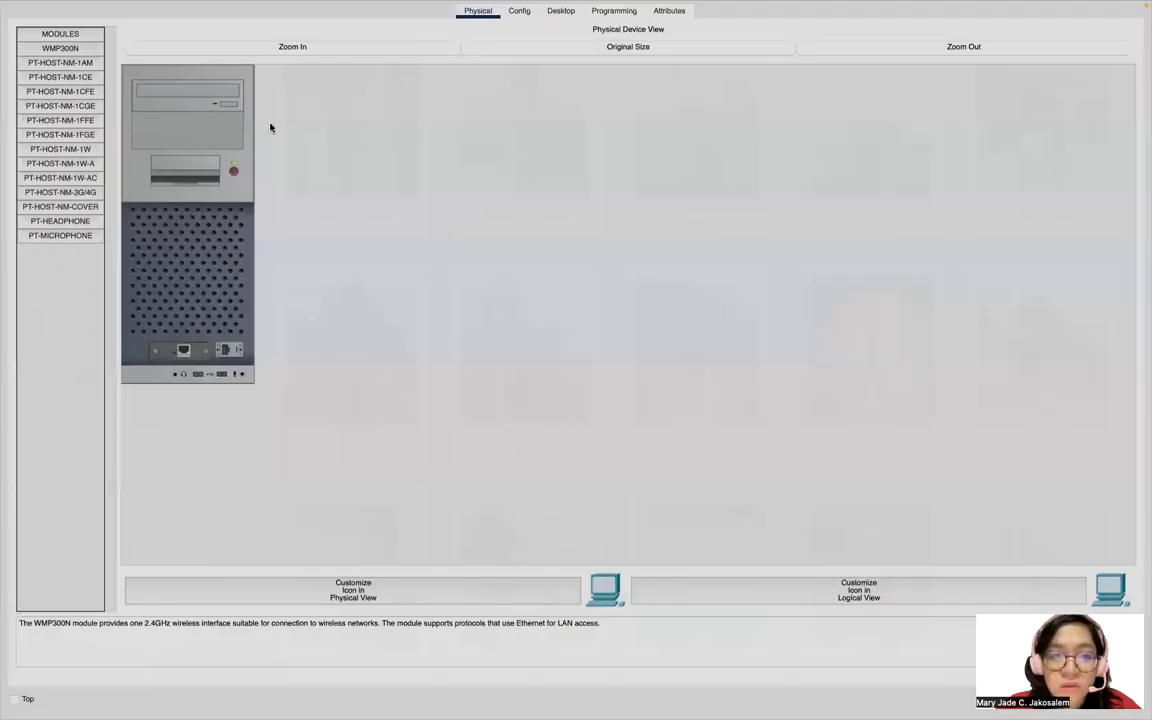
left_click(519, 11)
type("192.168.1.1")
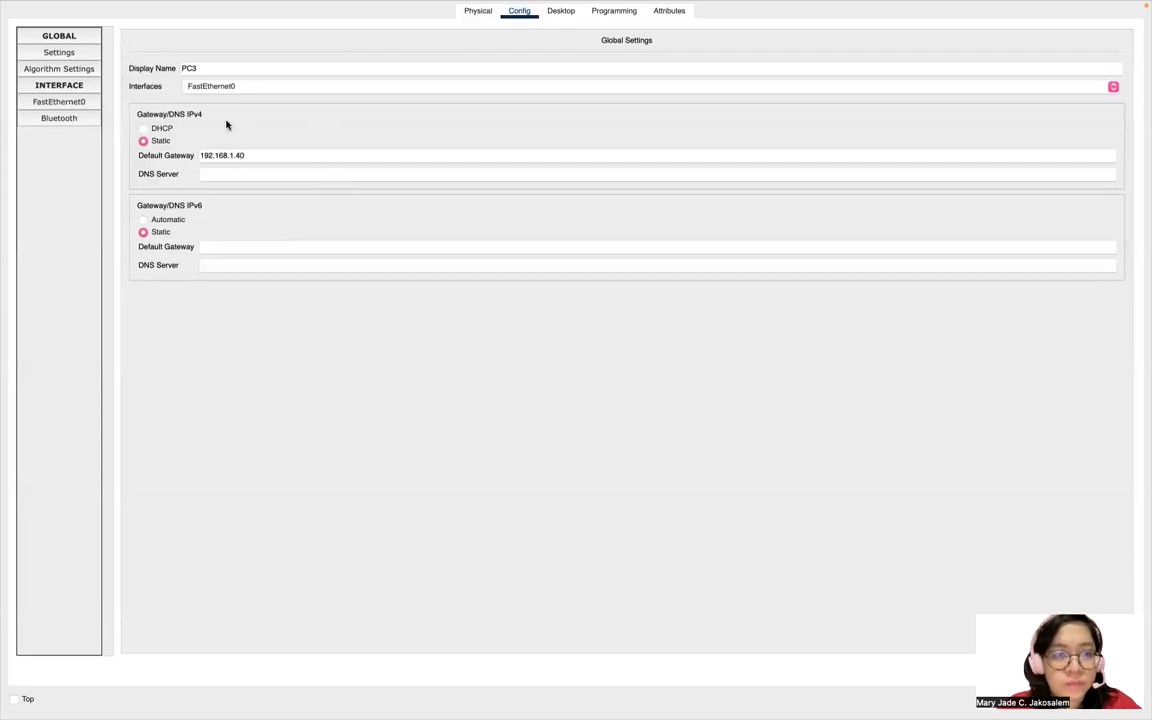
Set PC3's FastEthernet0 IPv4 address to 192.168.1.40 with the default subnet mask 255.255.255.0, and close its settings.
left_click(85, 101)
type("192.168.1.1")
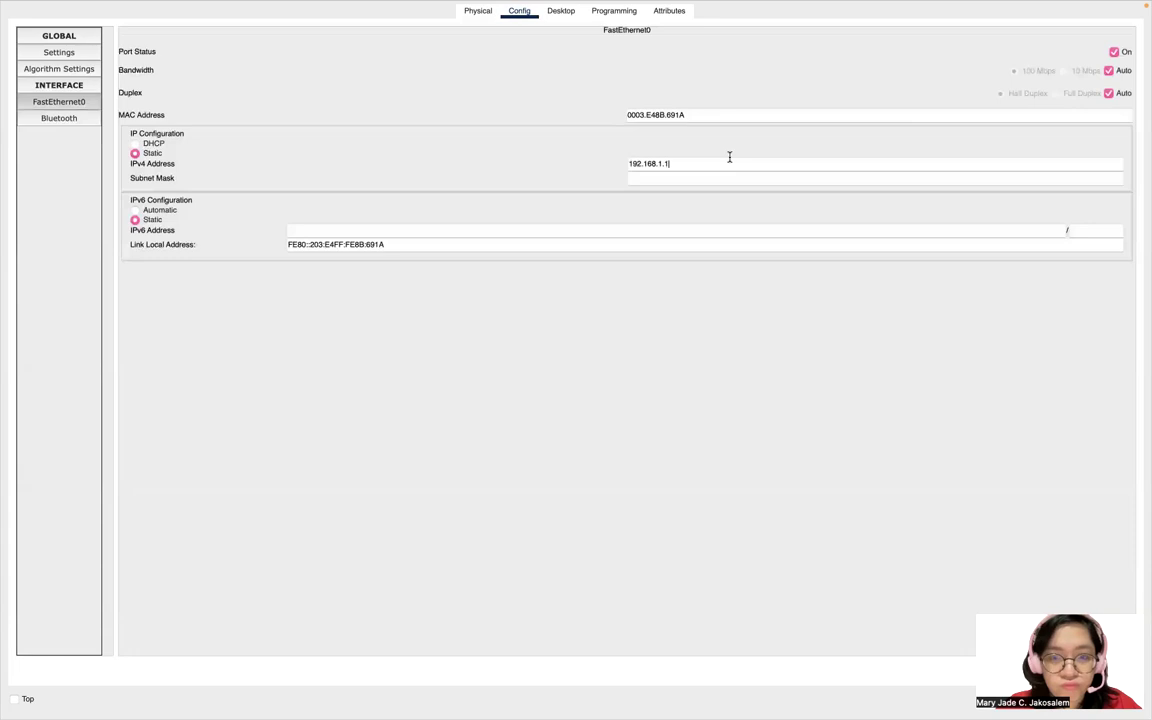
left_click(710, 179)
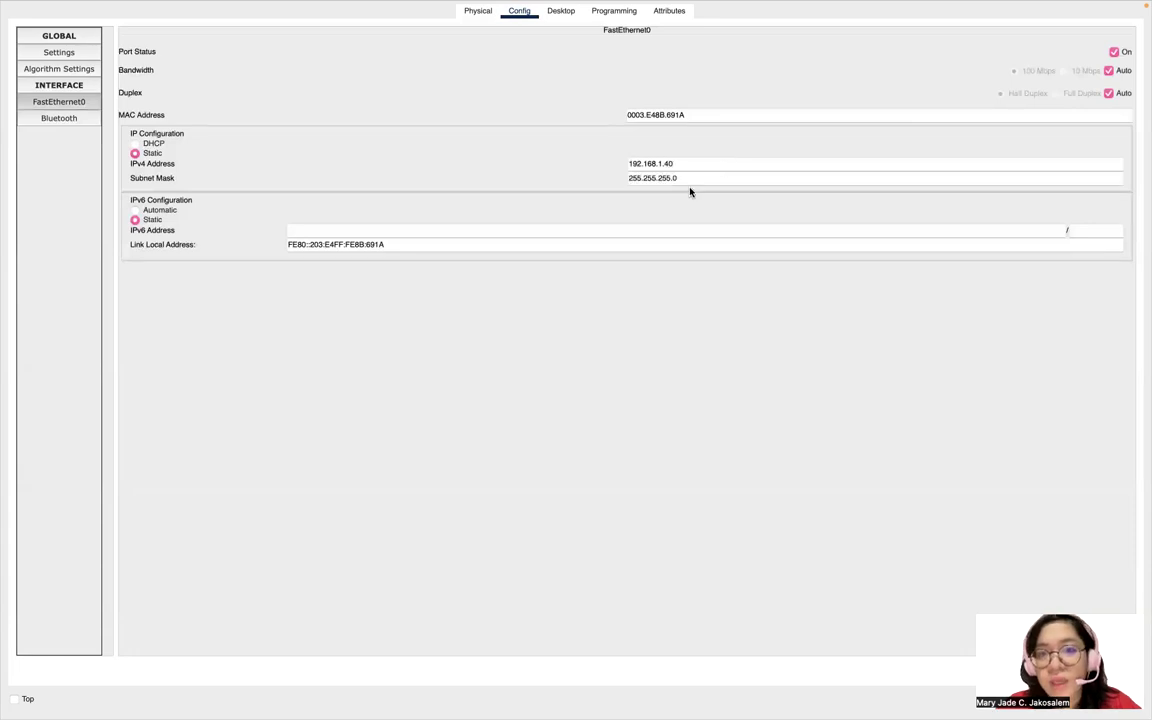
left_click(10, 27)
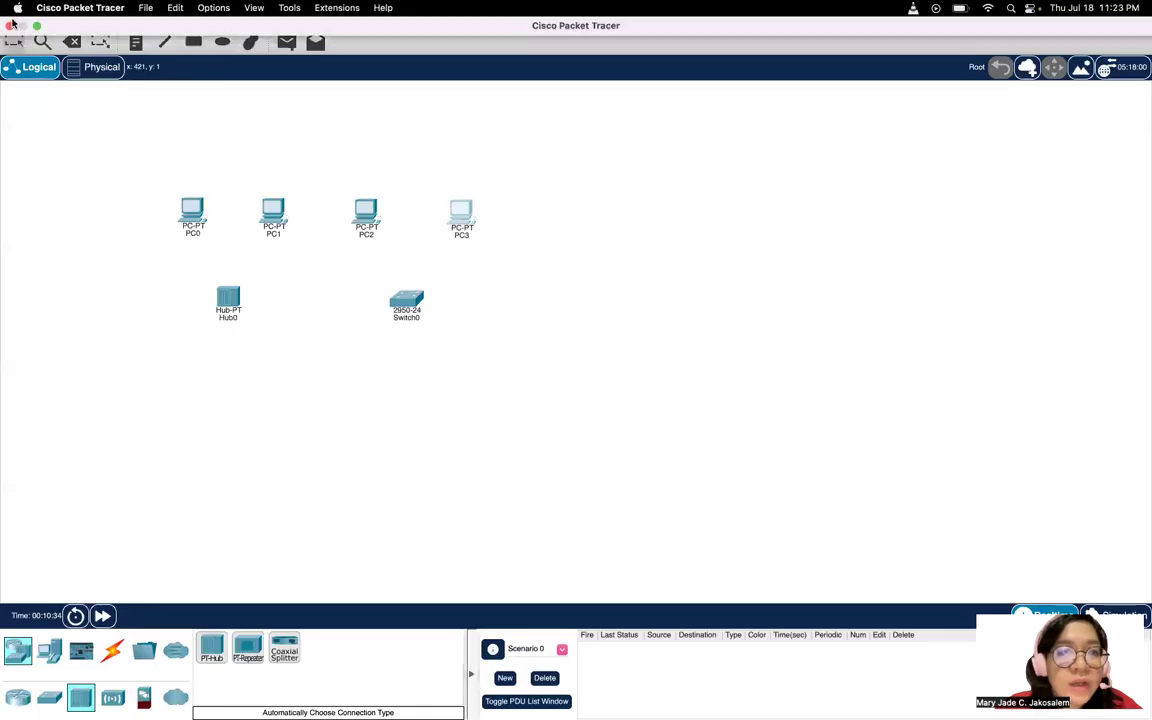
Switch to the Word exercise and read steps 4 to 7 on addressing, connecting the devices and simulating the network.
left_click(37, 27)
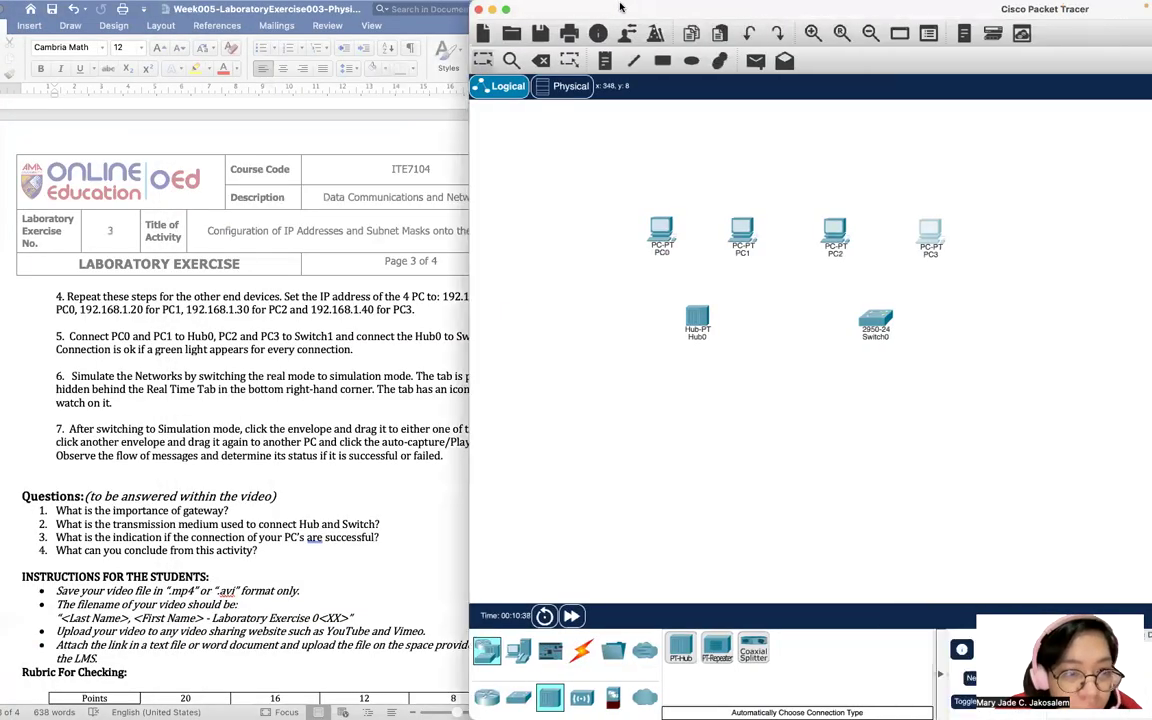
left_click(280, 261)
scroll(476, 297, "down", 1)
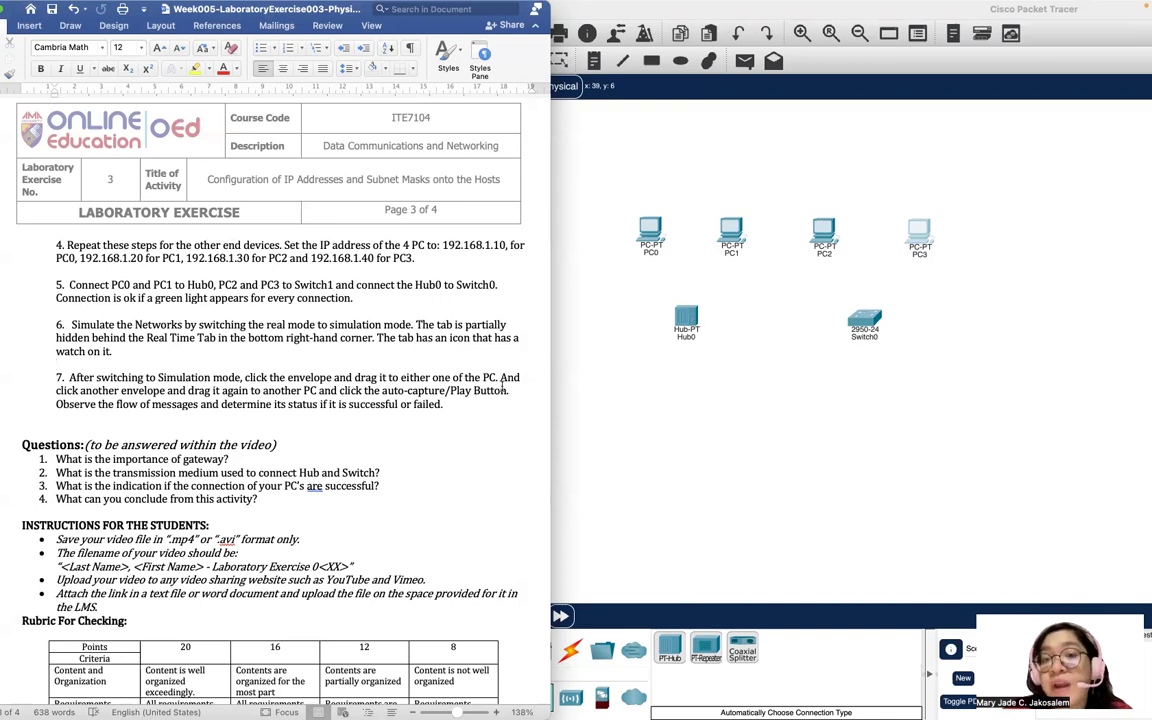
Switch back to Cisco Packet Tracer and connect PC0 and PC1 to Hub0 using the automatically chosen connection type.
left_click(556, 408)
left_click(493, 10)
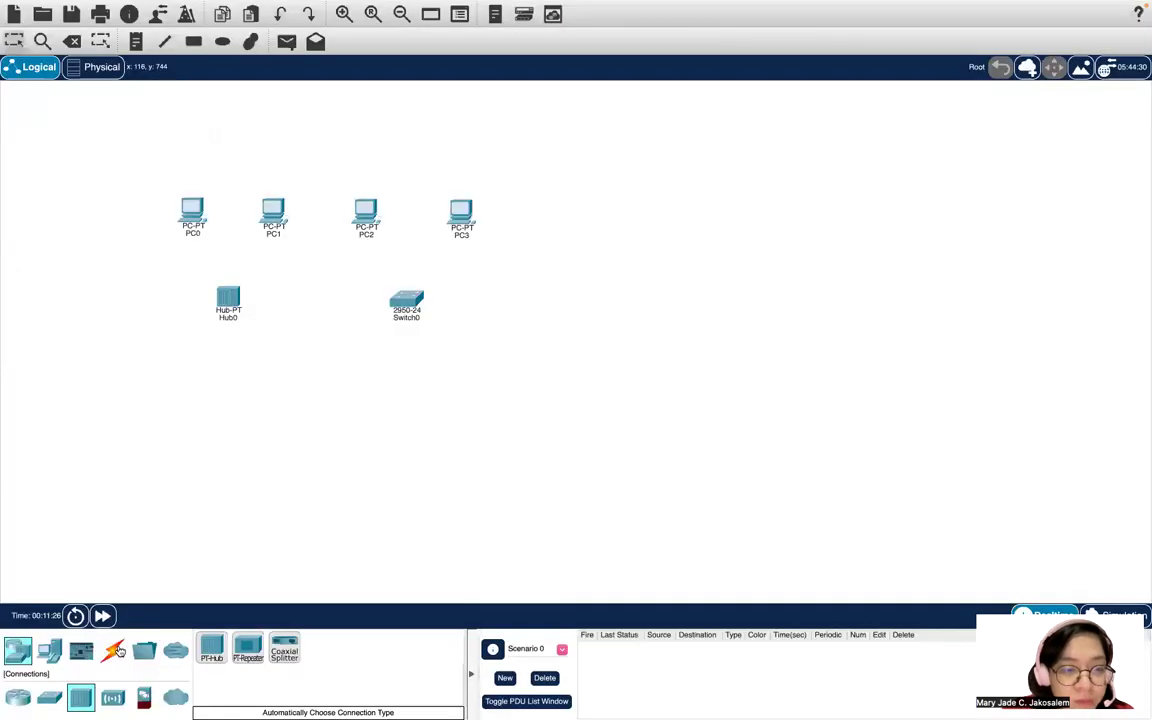
left_click(112, 651)
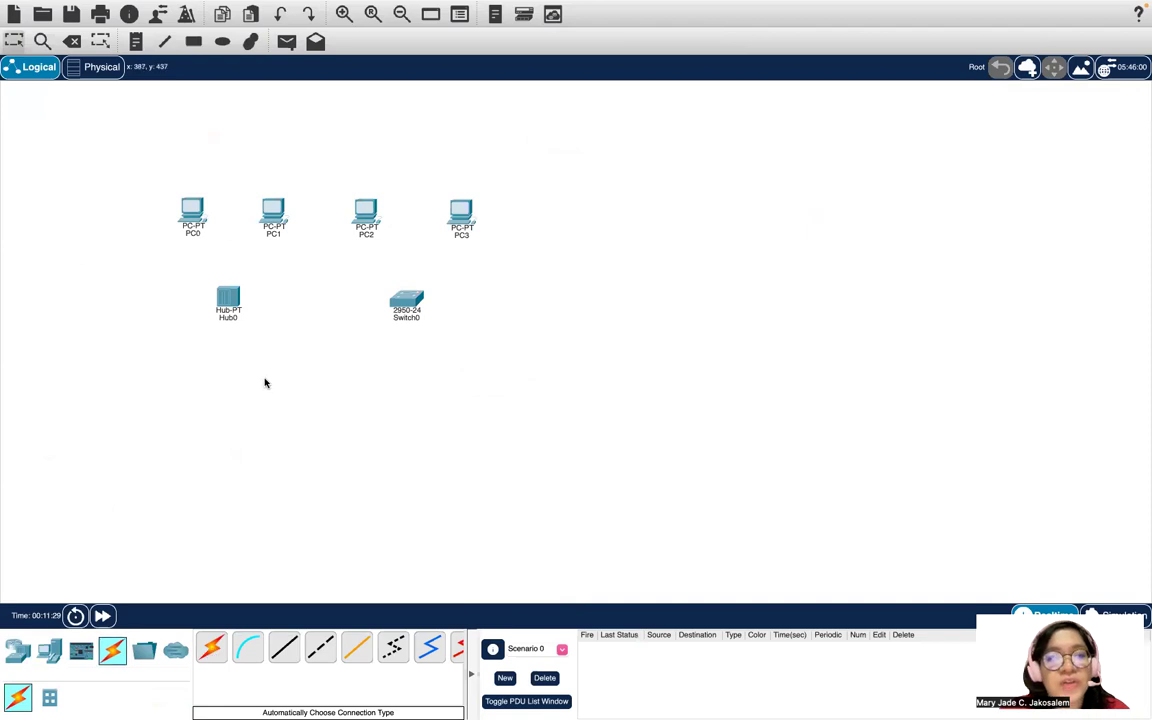
left_click(208, 651)
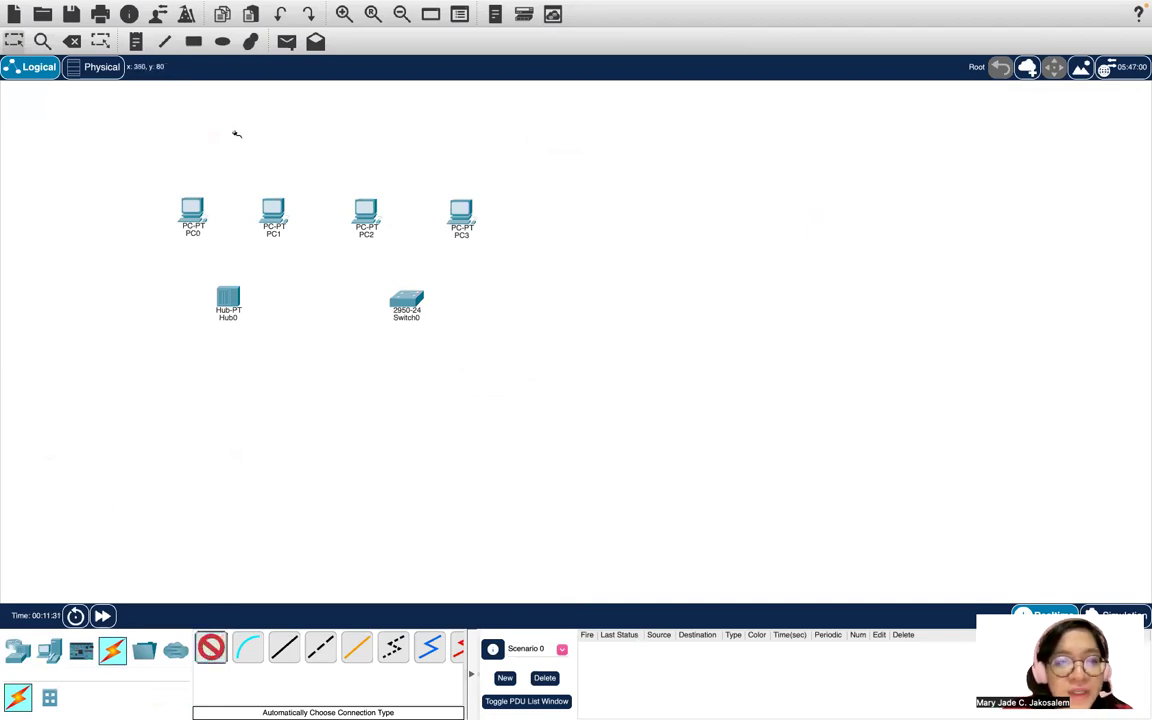
left_click(192, 212)
left_click(228, 298)
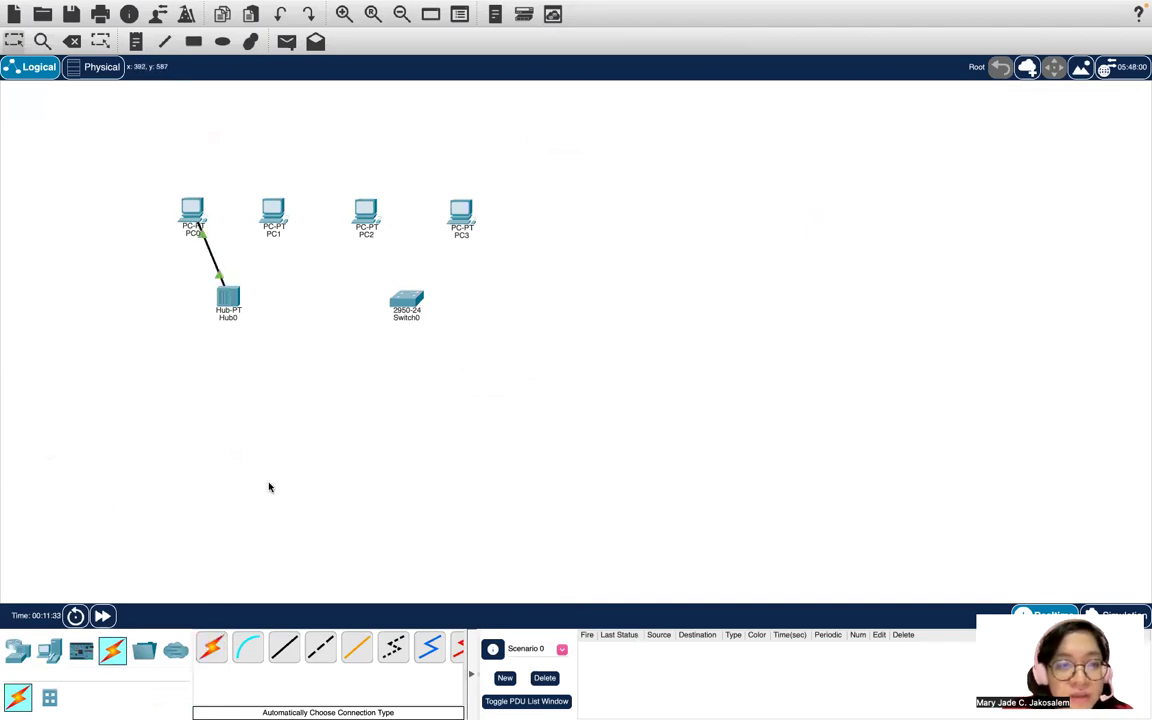
left_click(211, 648)
left_click(275, 213)
left_click(229, 297)
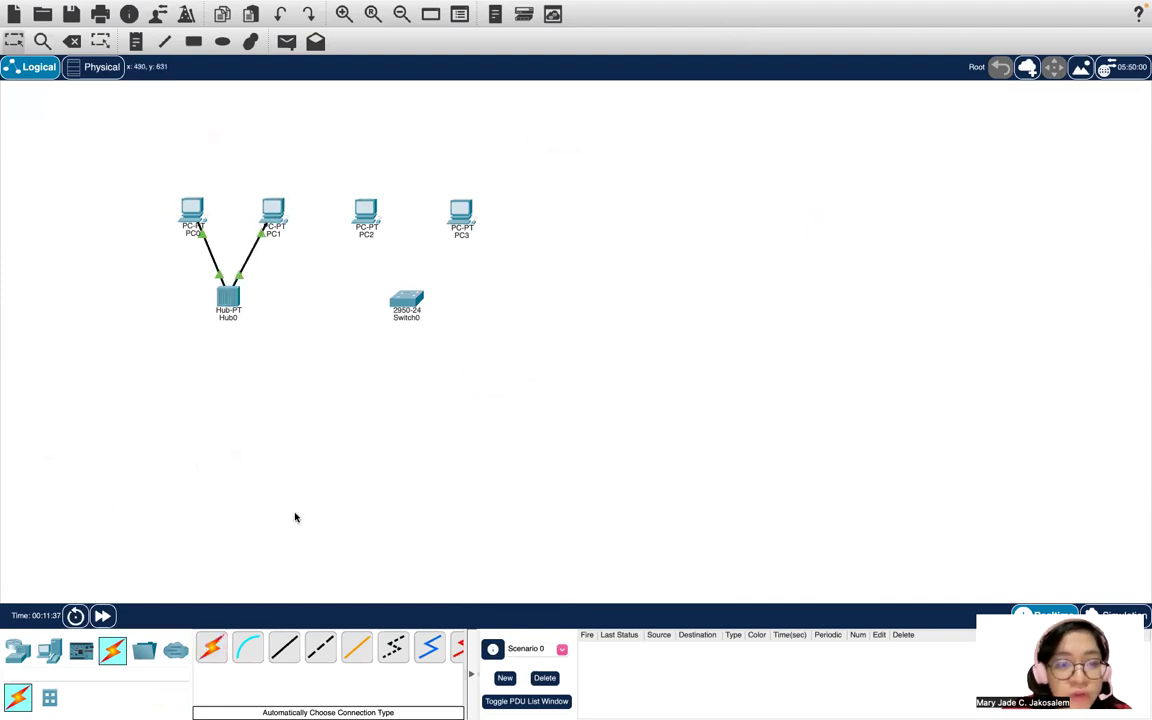
Connect PC2 and PC3 to Switch0 using the automatically chosen connection type.
left_click(211, 648)
left_click(366, 212)
left_click(400, 300)
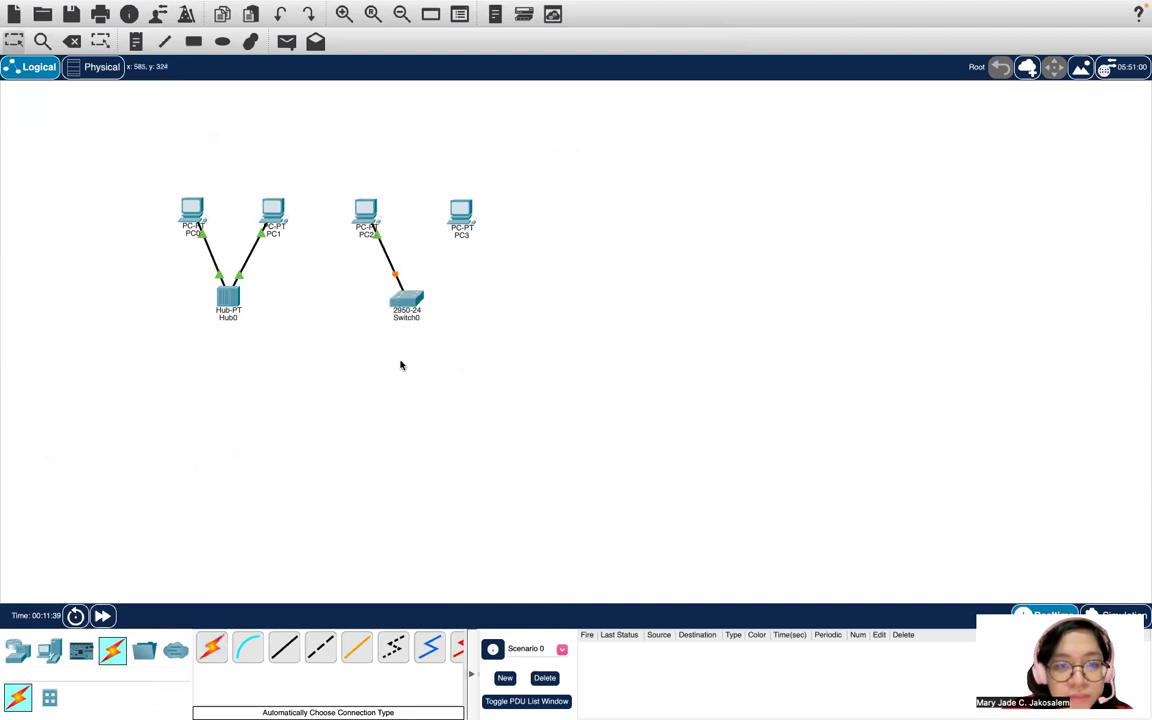
left_click(211, 648)
left_click(460, 213)
left_click(405, 299)
Connect Hub0 to Switch0 using the automatically chosen connection type.
left_click(211, 648)
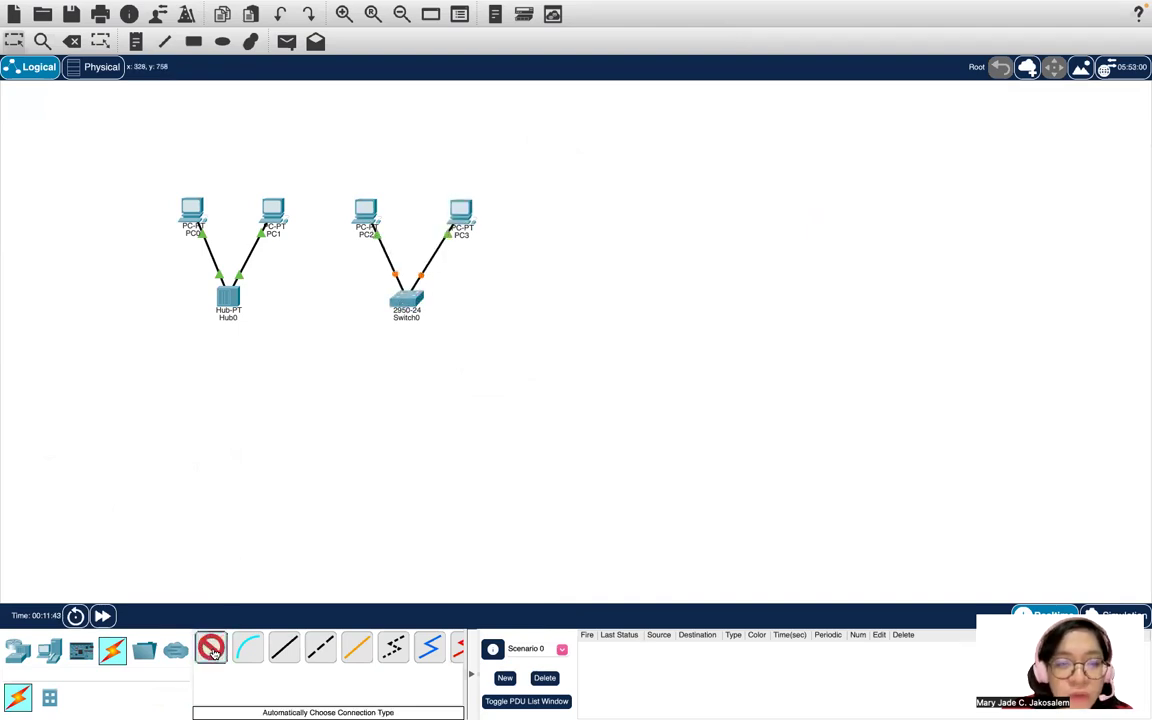
left_click(228, 296)
left_click(404, 294)
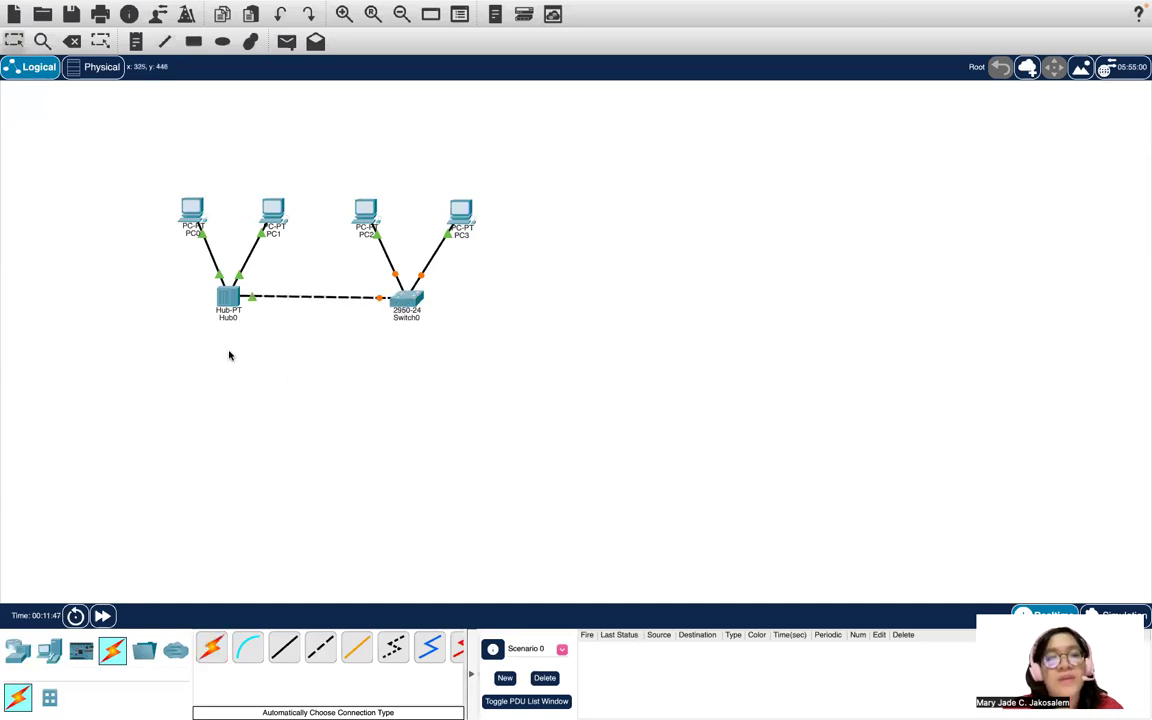
mouse_move(397, 298)
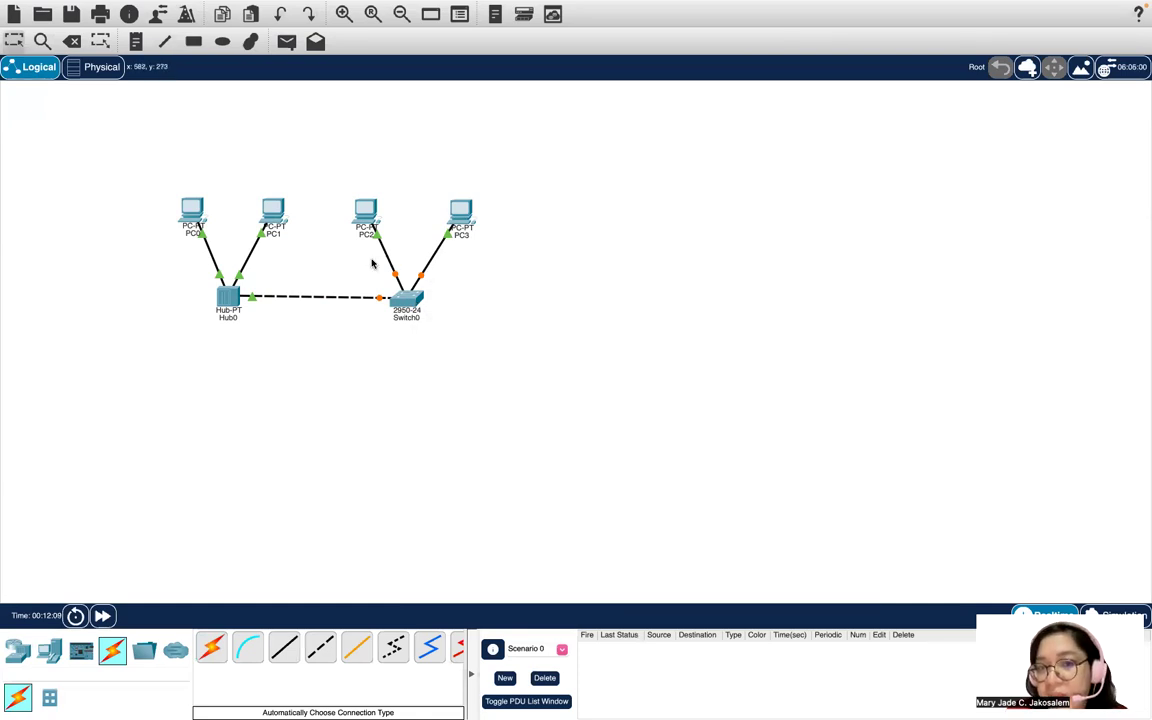
Switch to the Word exercise and check steps 5 and 6 on link lights and simulation mode against the cabled network.
mouse_move(258, 5)
left_click(35, 27)
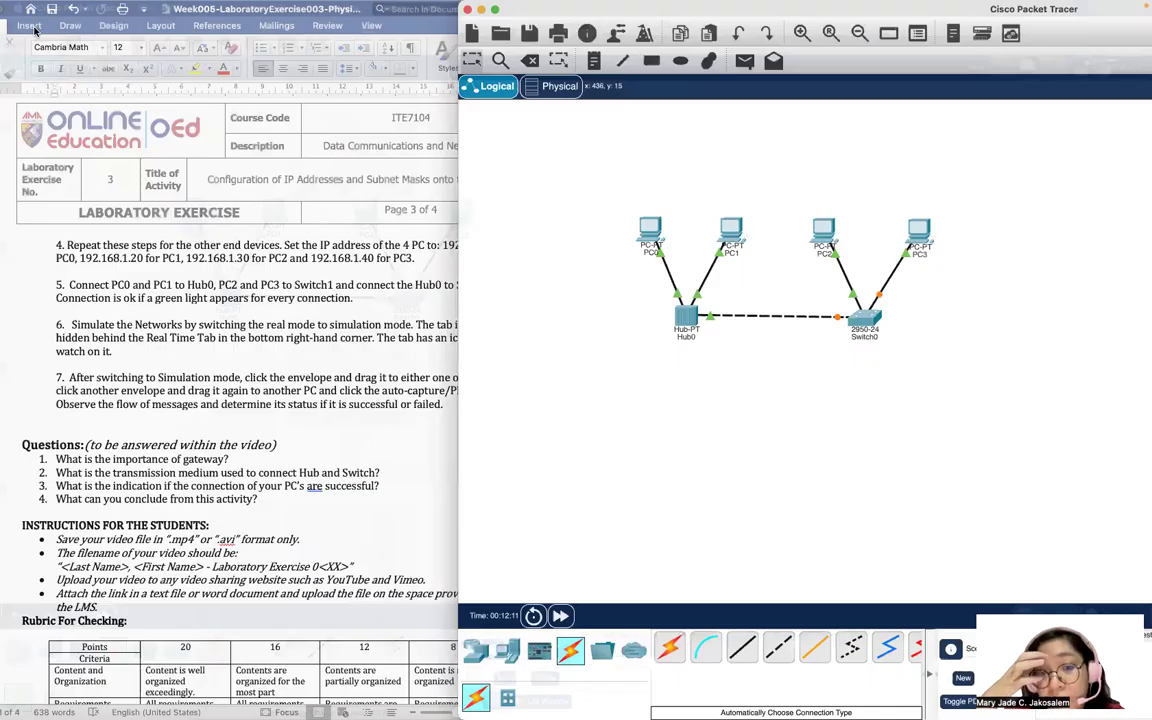
key("Escape")
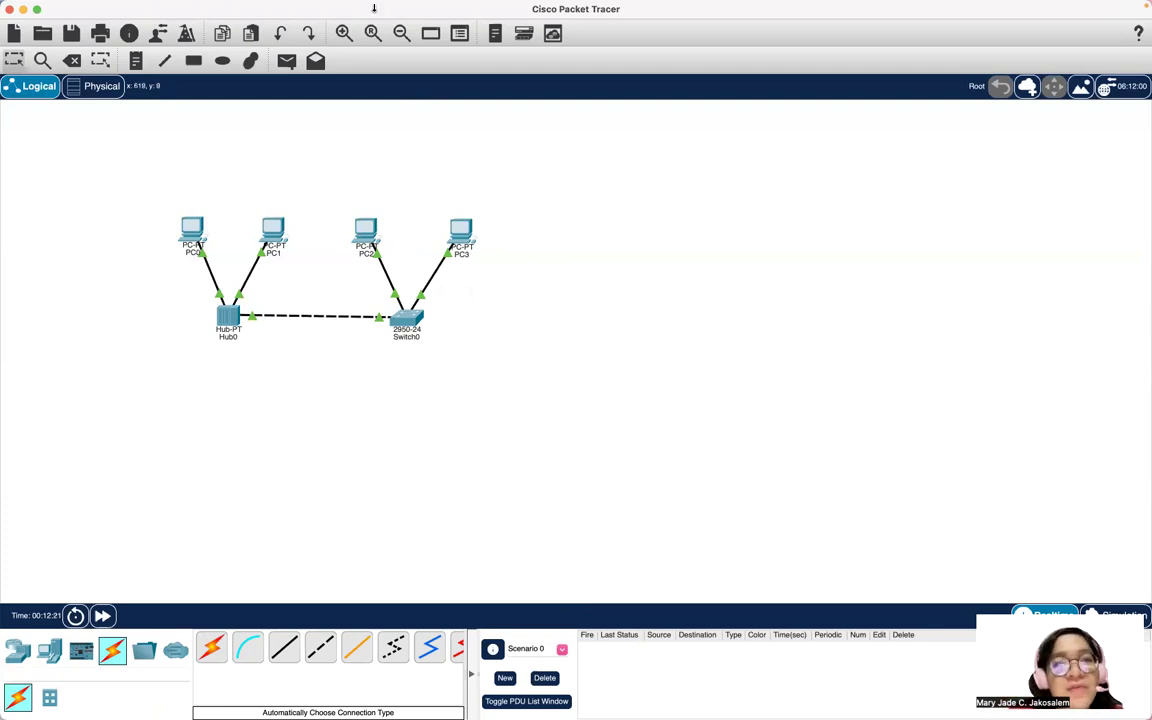
left_click_drag(360, 8, 843, 10)
left_click(272, 380)
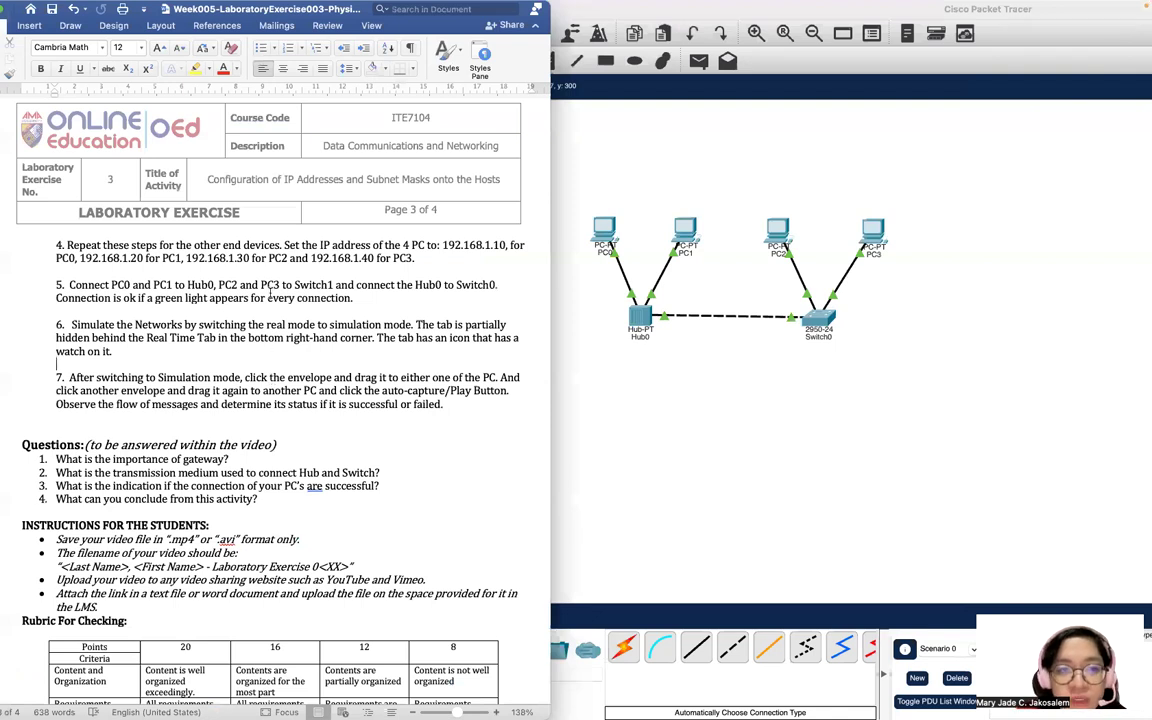
Put Cisco Packet Tracer in Simulation mode and return to the Word exercise to read step 7 on sending messages.
left_click_drag(850, 8, 420, 8)
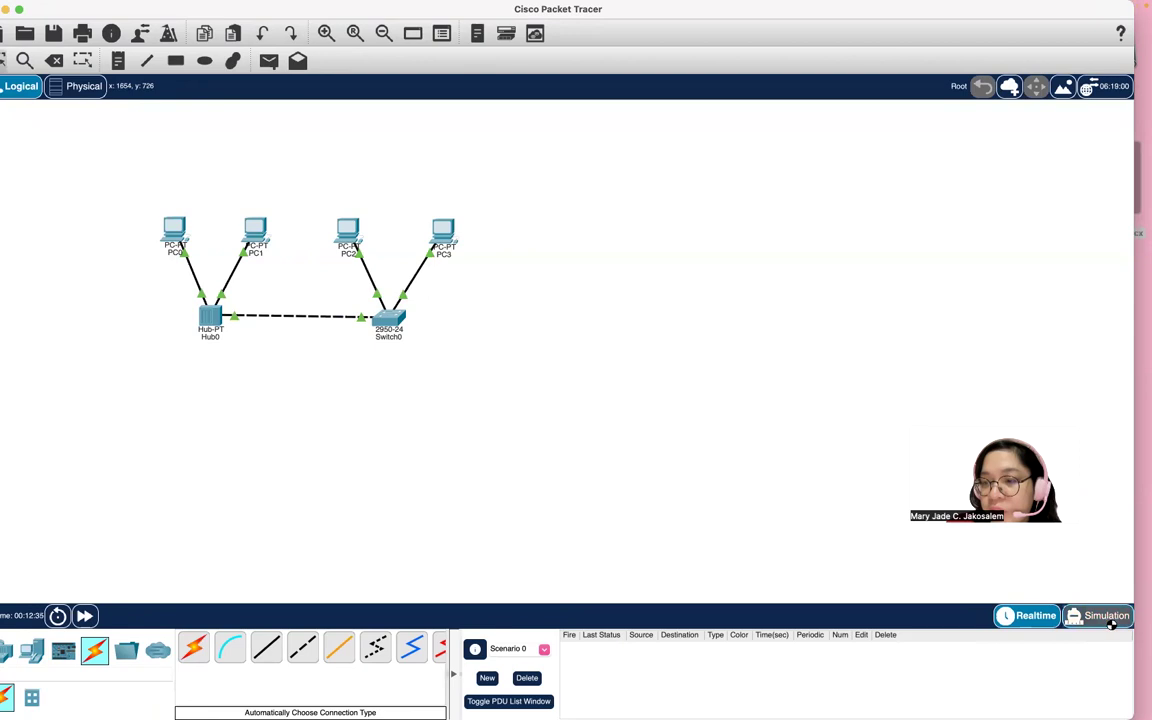
left_click(1108, 618)
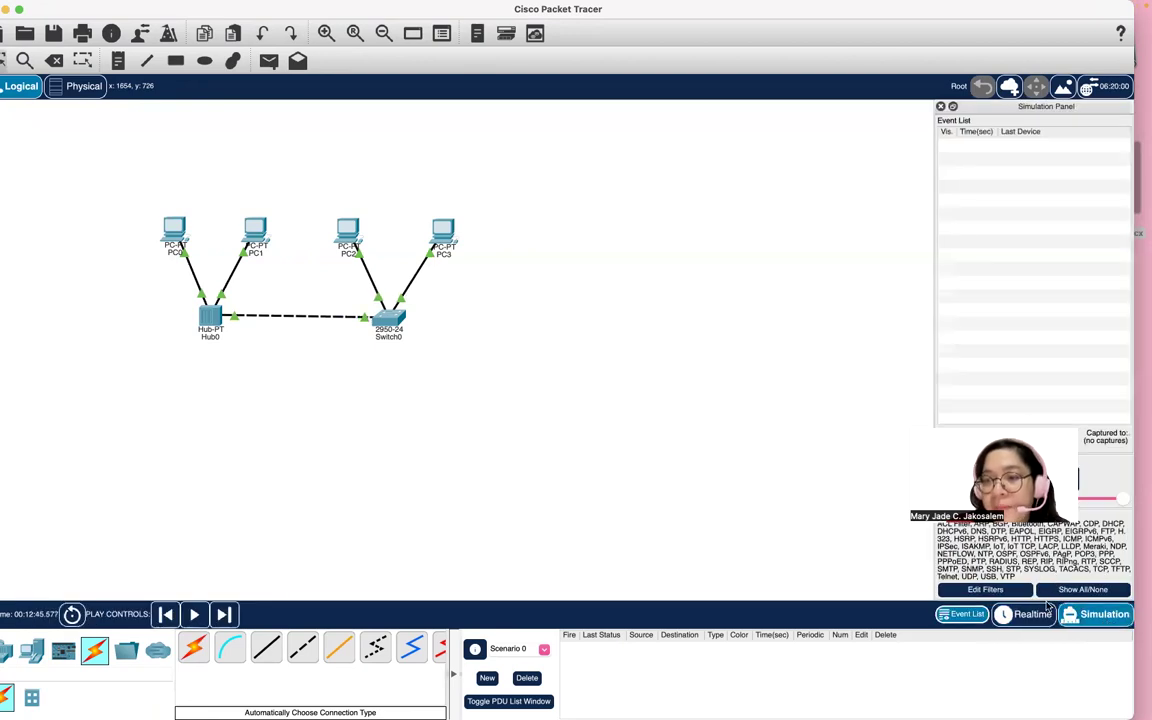
left_click_drag(661, 9, 1144, 8)
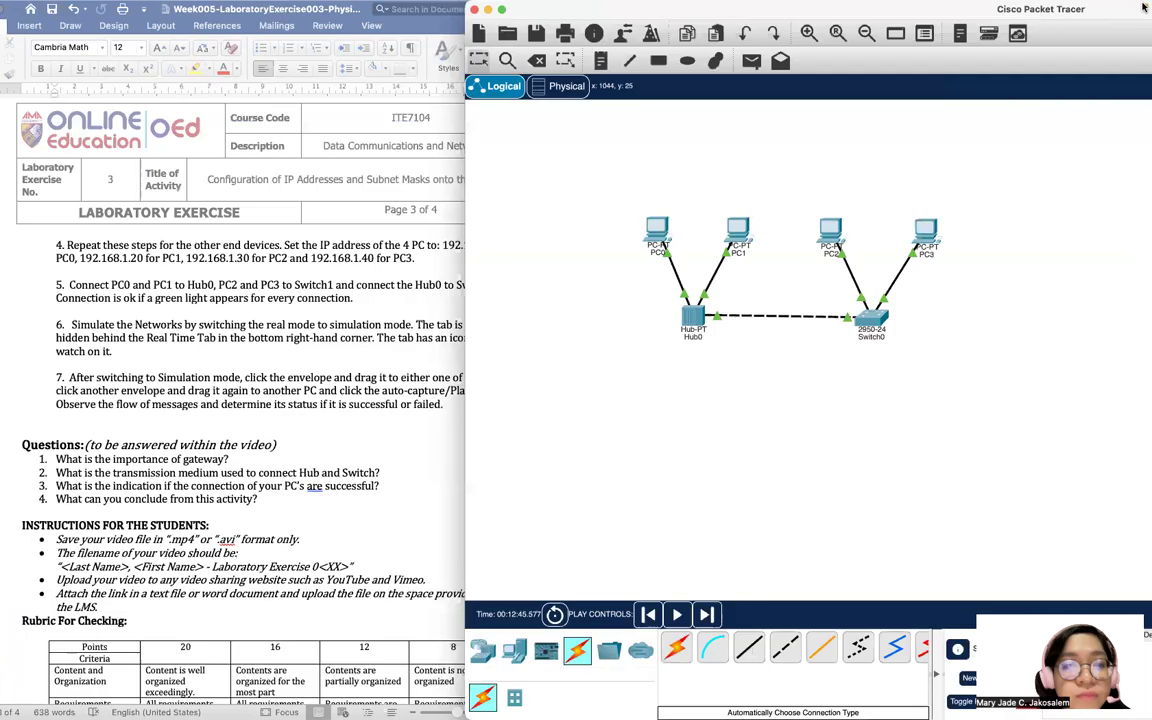
left_click(397, 253)
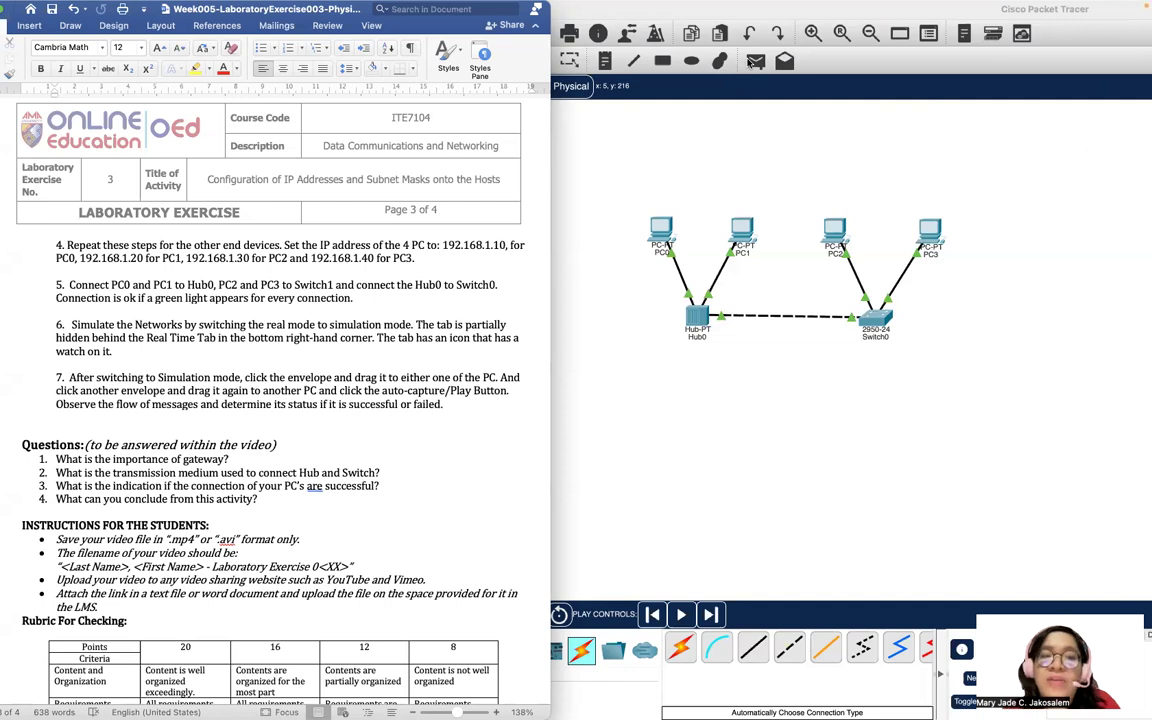
Switch back to Cisco Packet Tracer in full screen and add a simple PDU from PC0 to PC2.
left_click(607, 12)
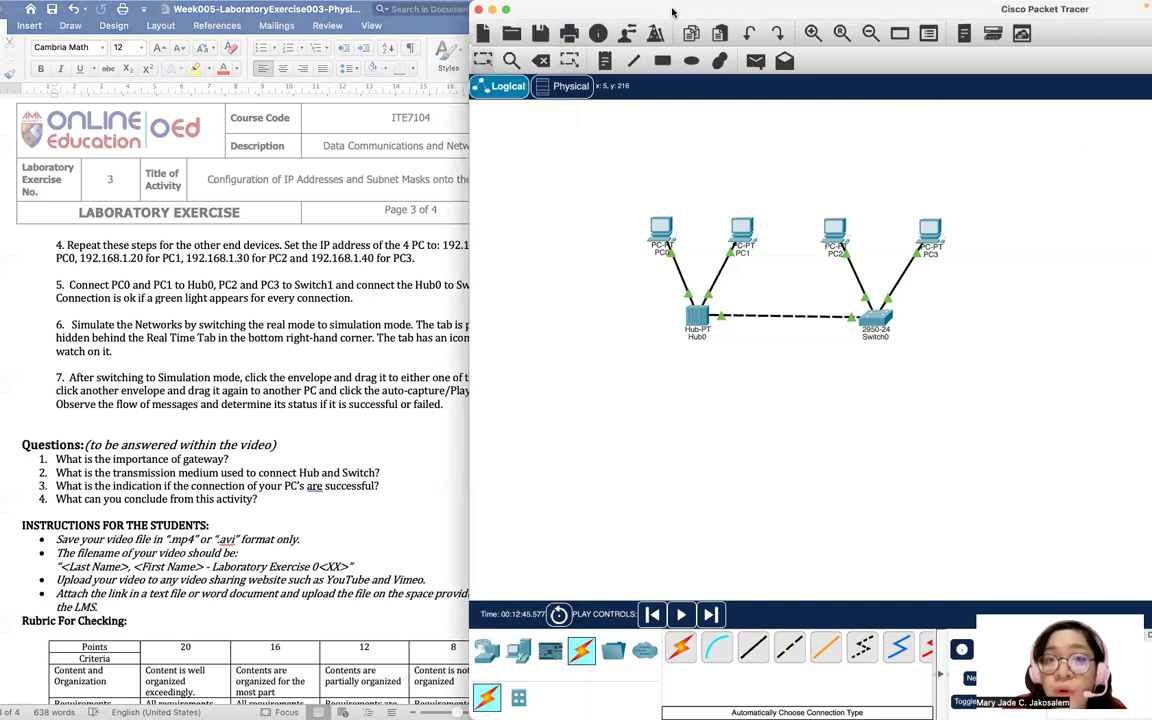
left_click(505, 9)
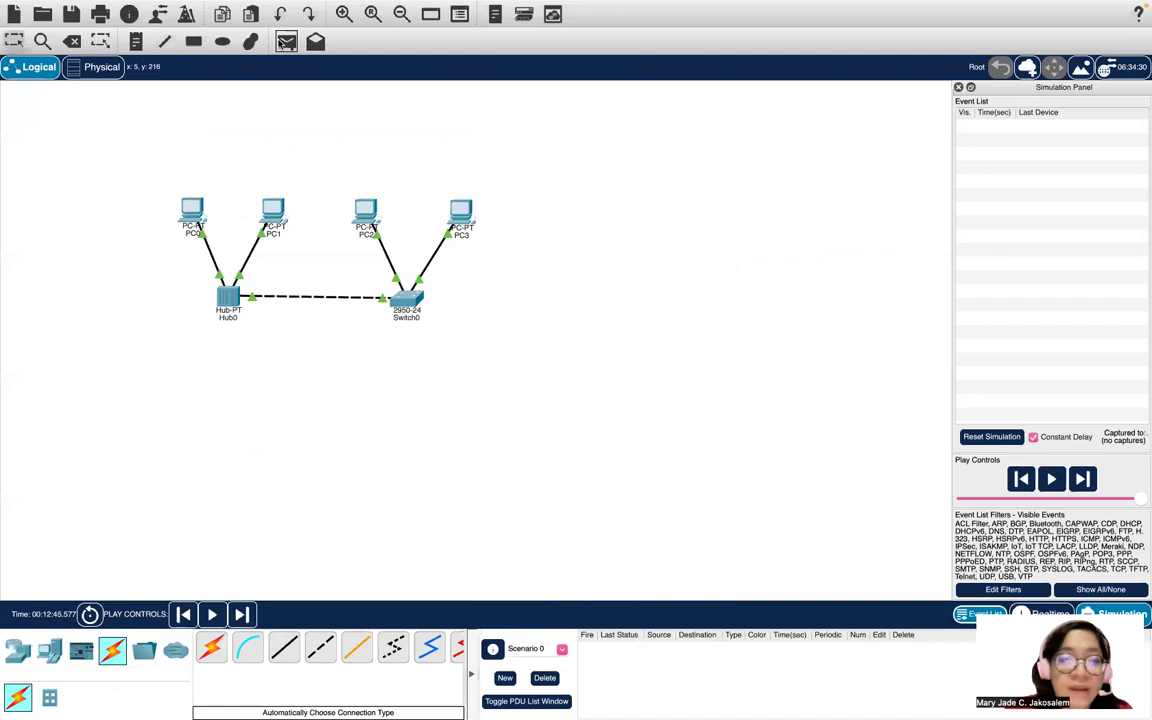
left_click(285, 42)
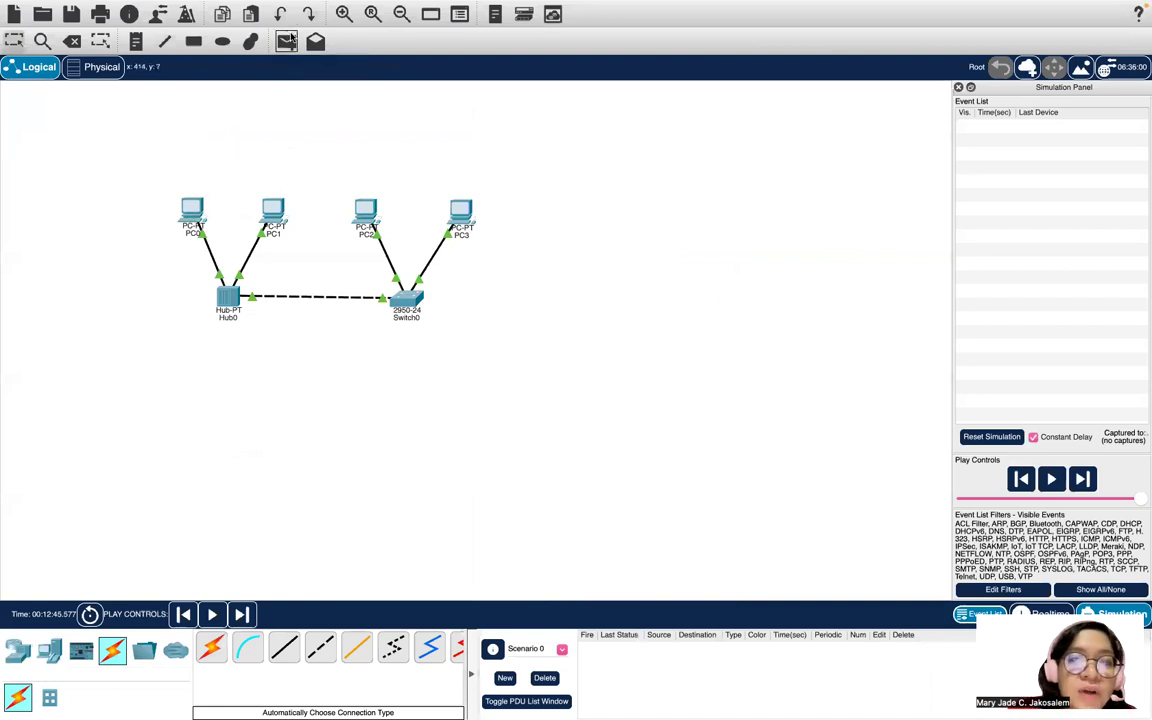
left_click(198, 222)
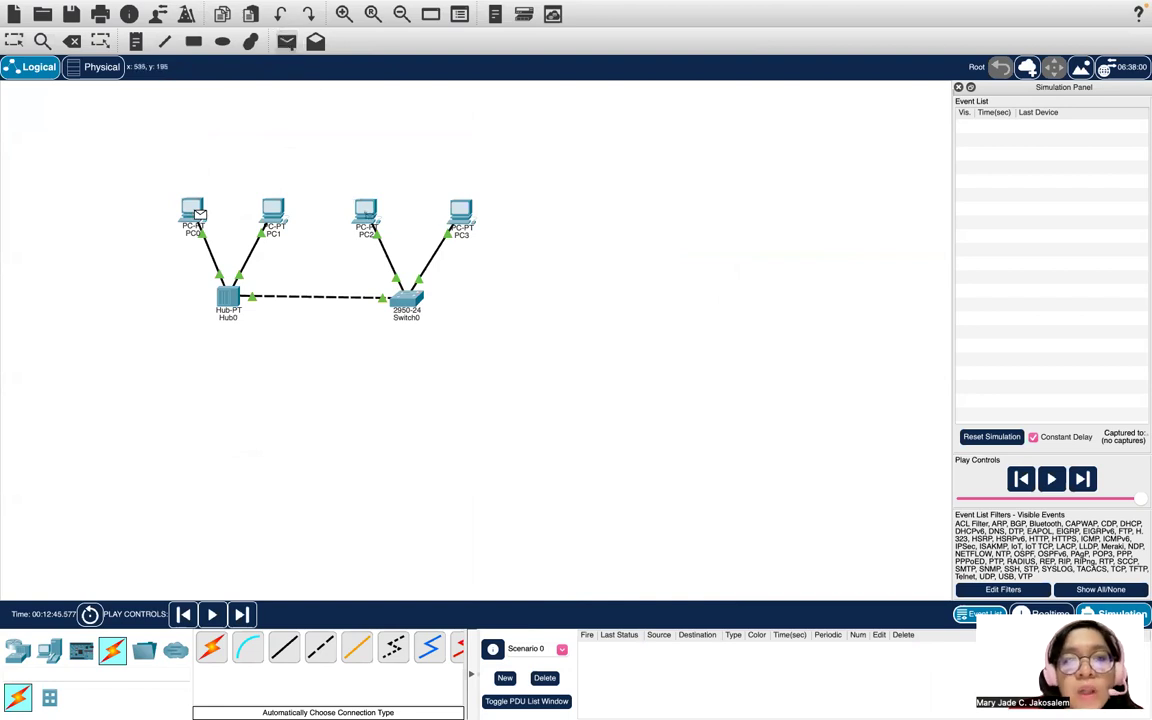
left_click(368, 218)
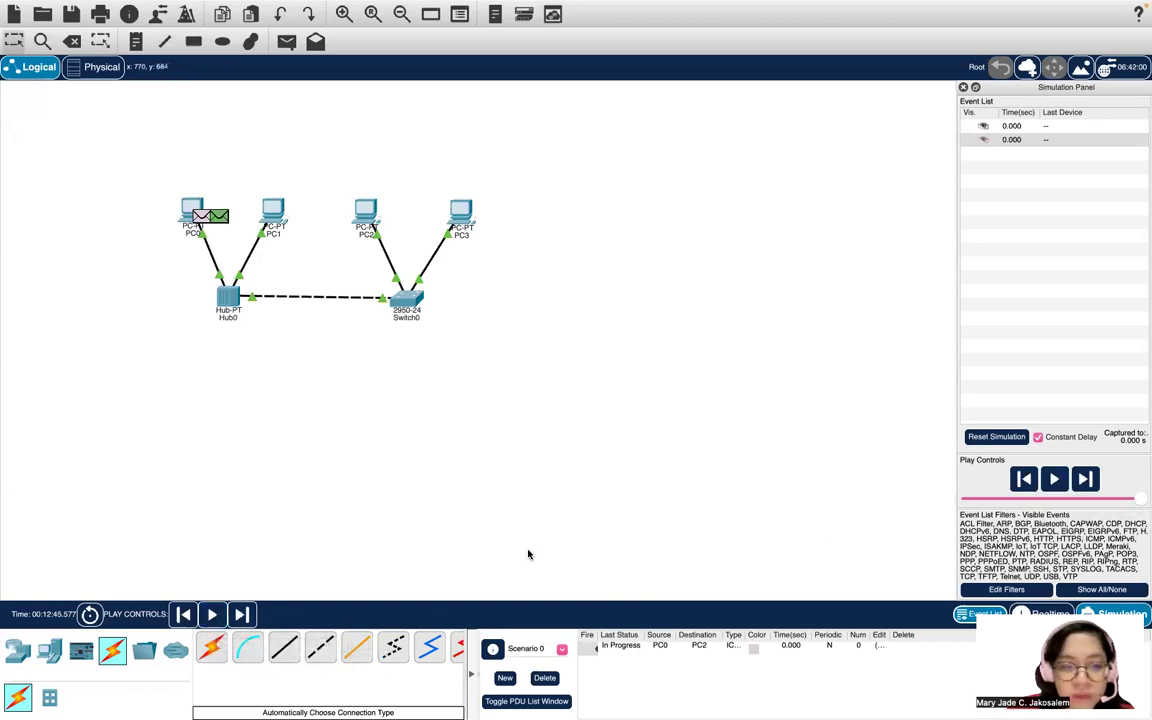
Play the simulation of the PC0 to PC2 message and slow down its playback speed.
left_click(211, 614)
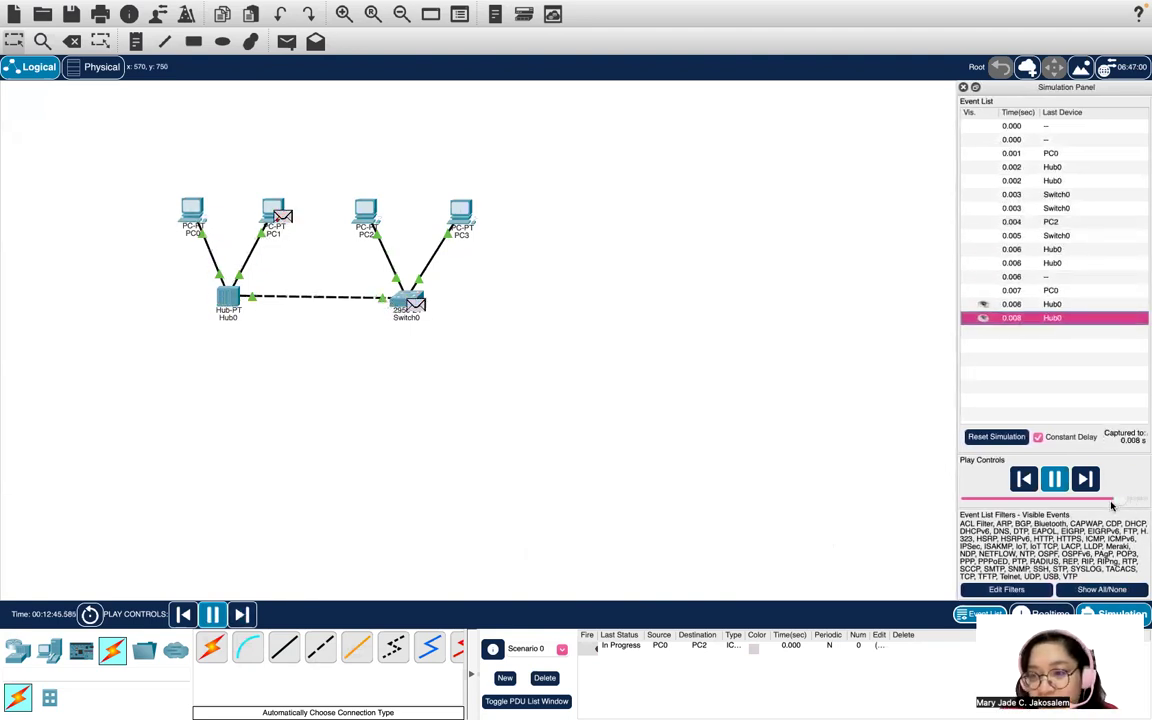
left_click_drag(1136, 500, 1072, 501)
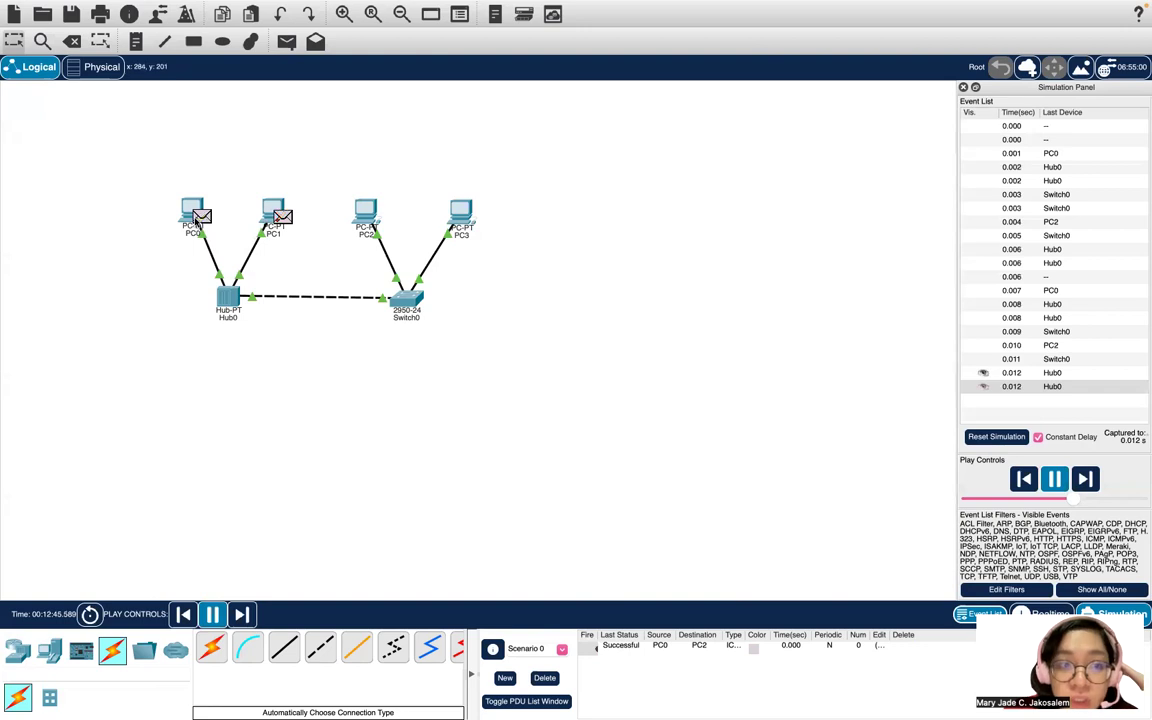
mouse_move(193, 5)
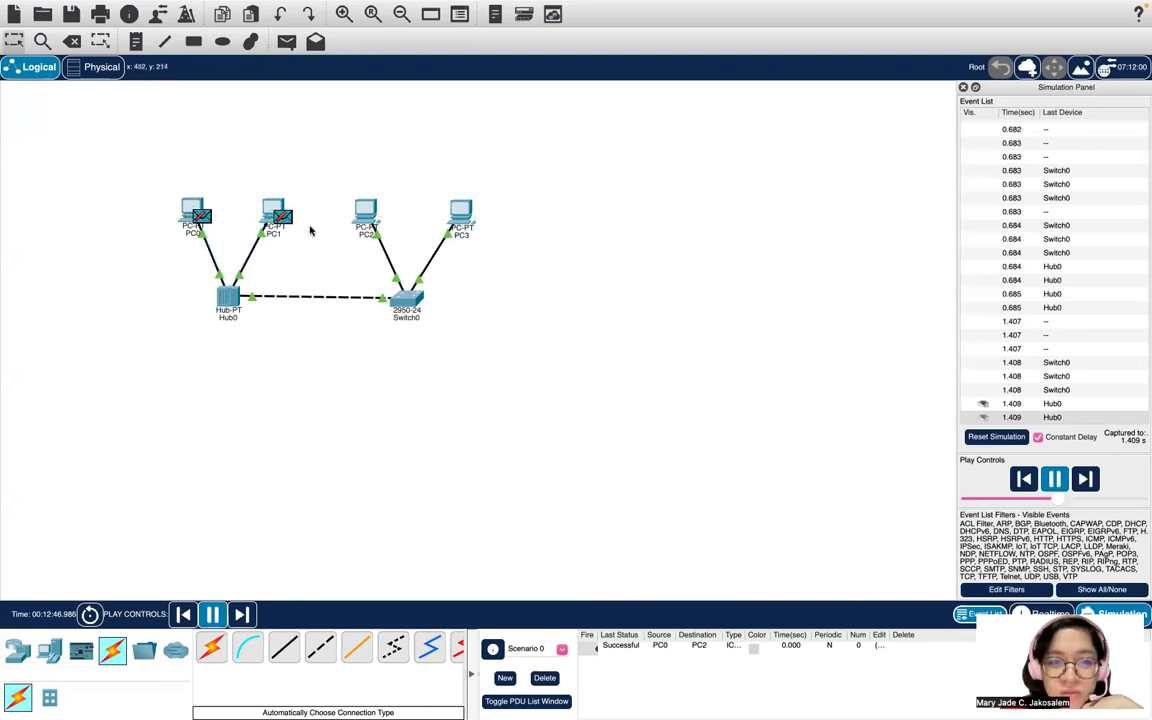
Power cycle the network devices, accepting the network reset, and replay the simulation briefly before pausing it.
left_click(89, 614)
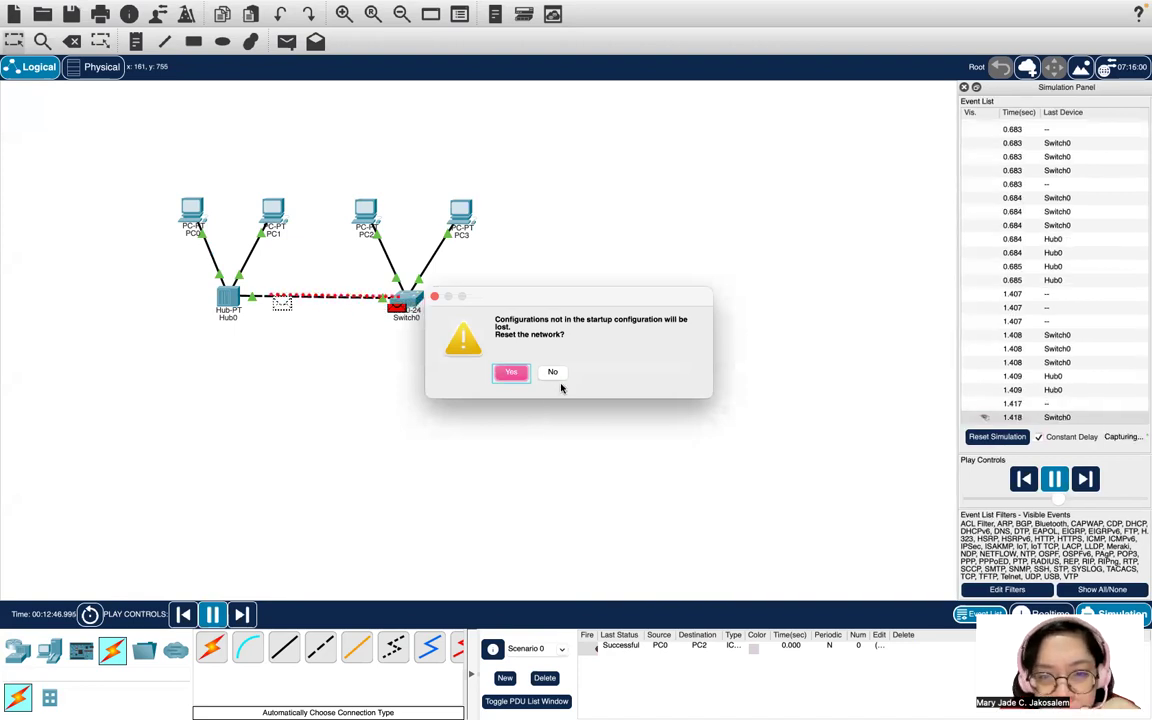
left_click(511, 373)
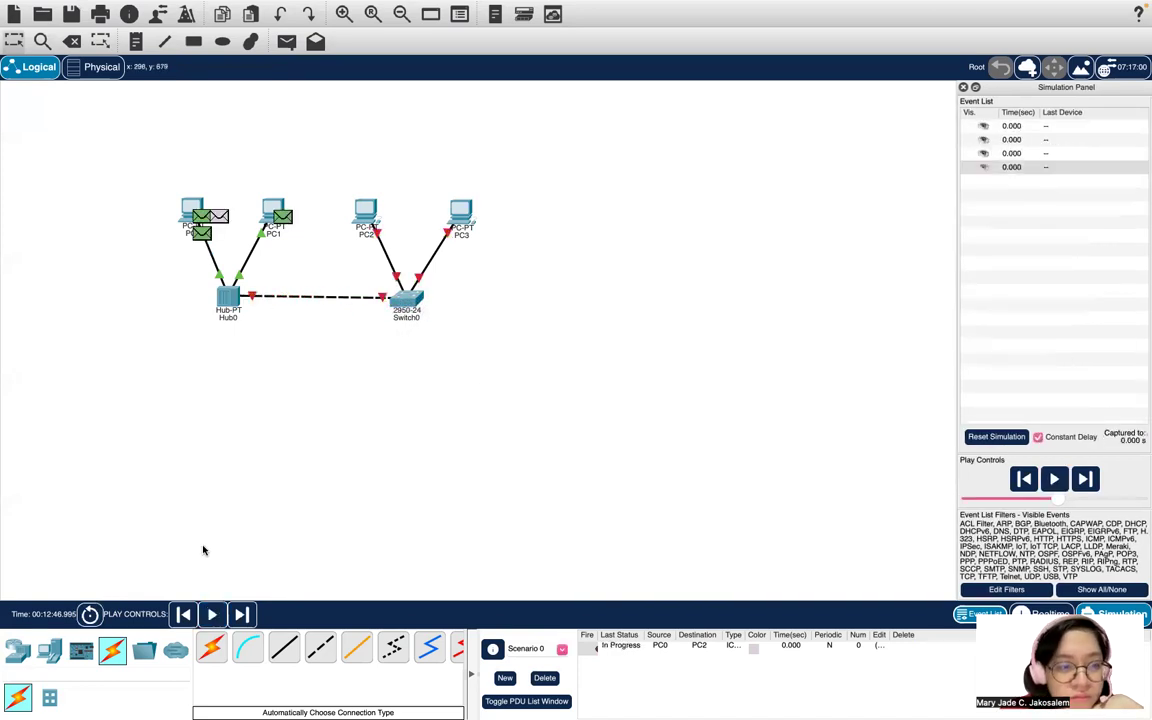
left_click(211, 614)
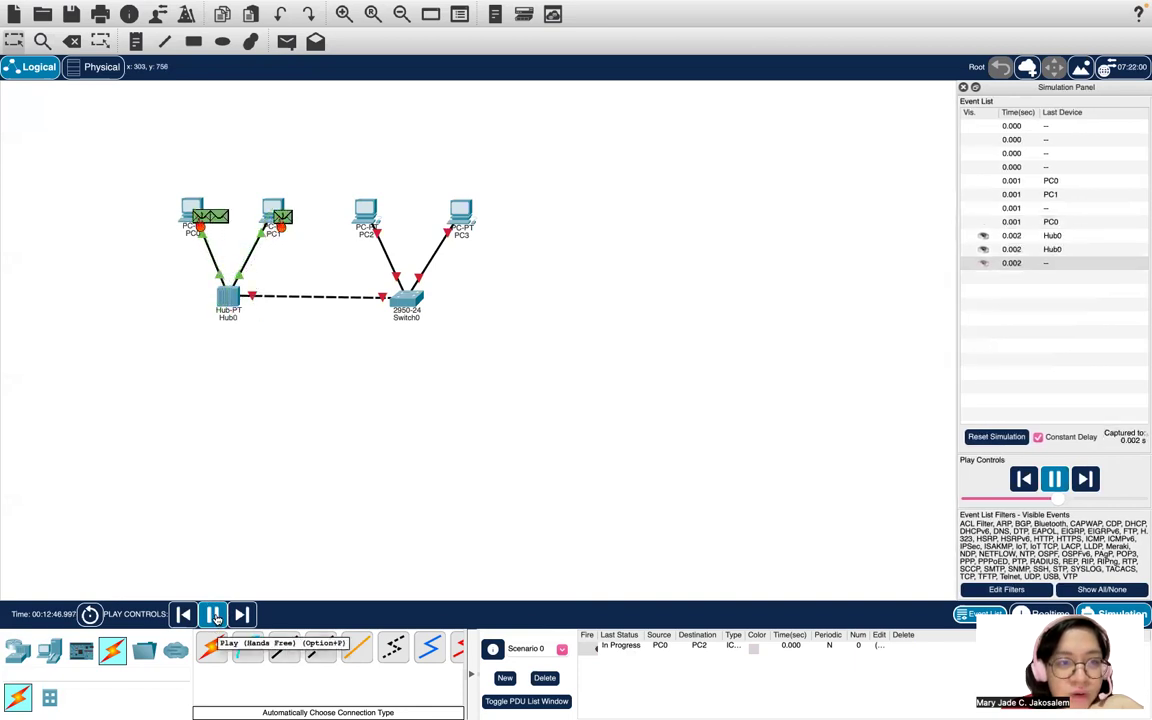
left_click(213, 615)
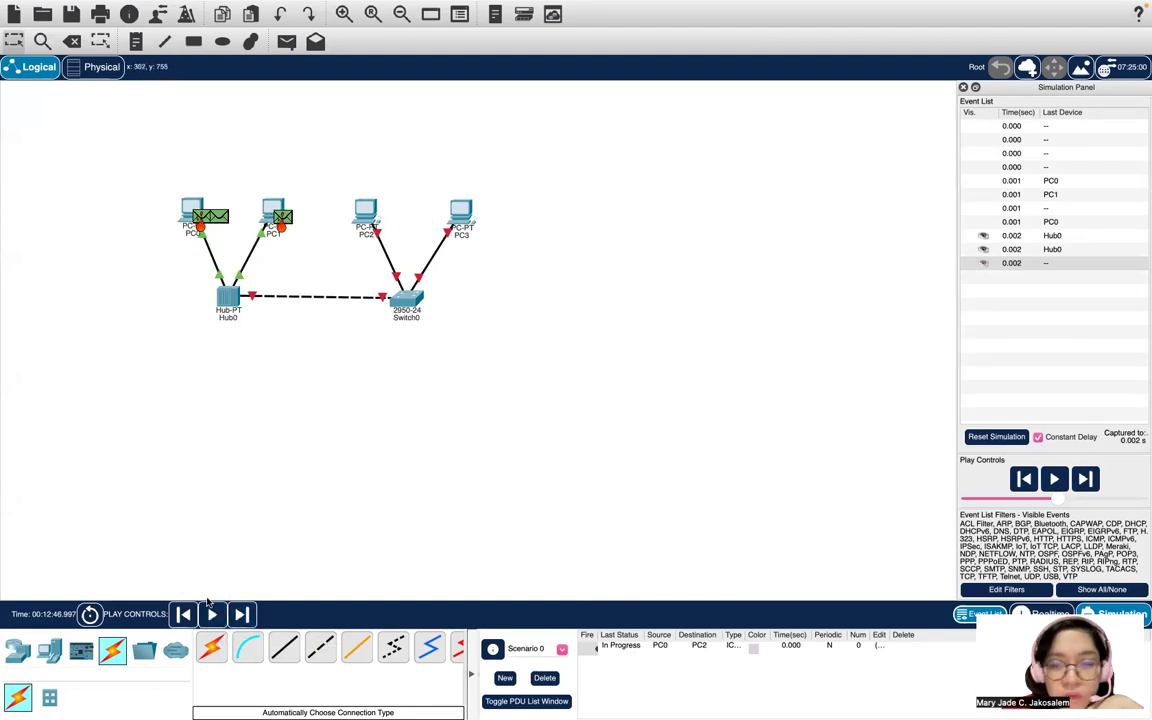
Take Cisco Packet Tracer out of full screen, reposition its window over Word, and power cycle the network devices.
left_click(46, 26)
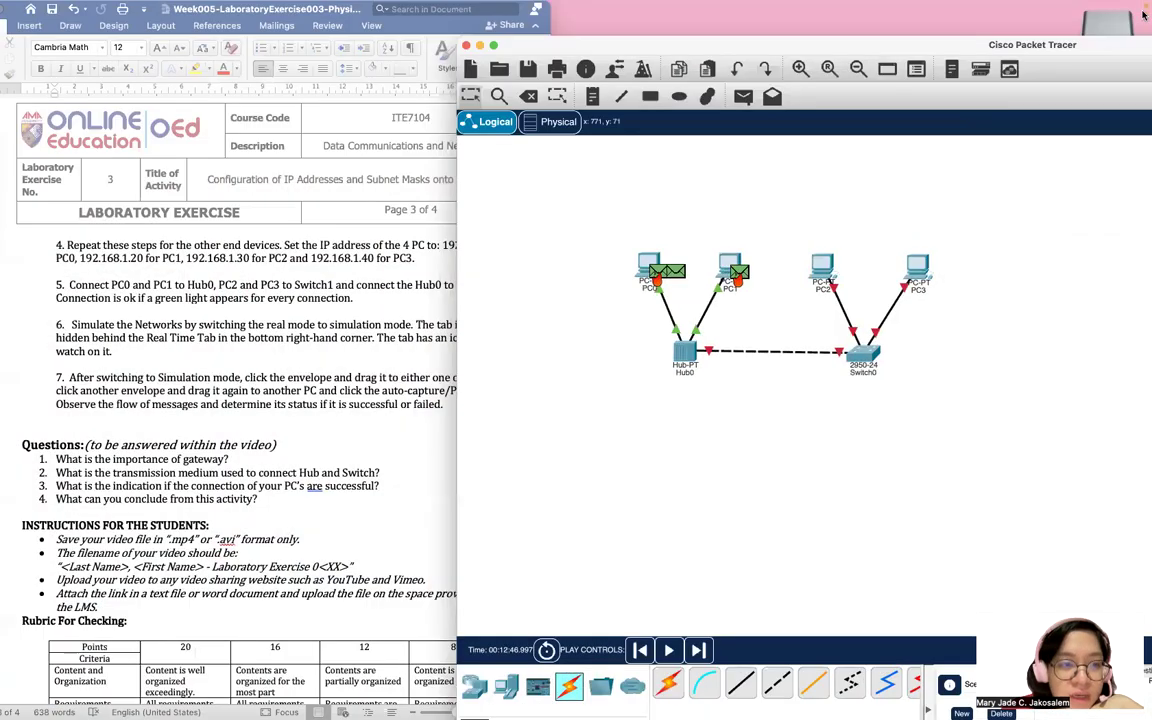
left_click_drag(1120, 44, 633, 8)
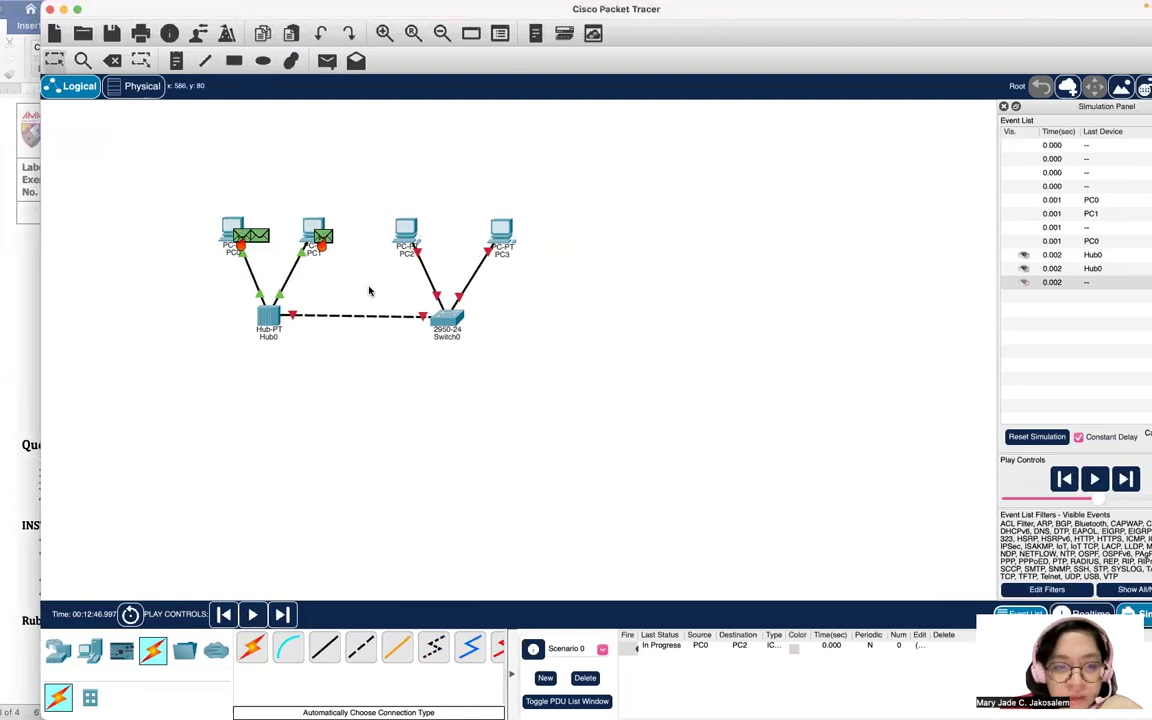
left_click(129, 614)
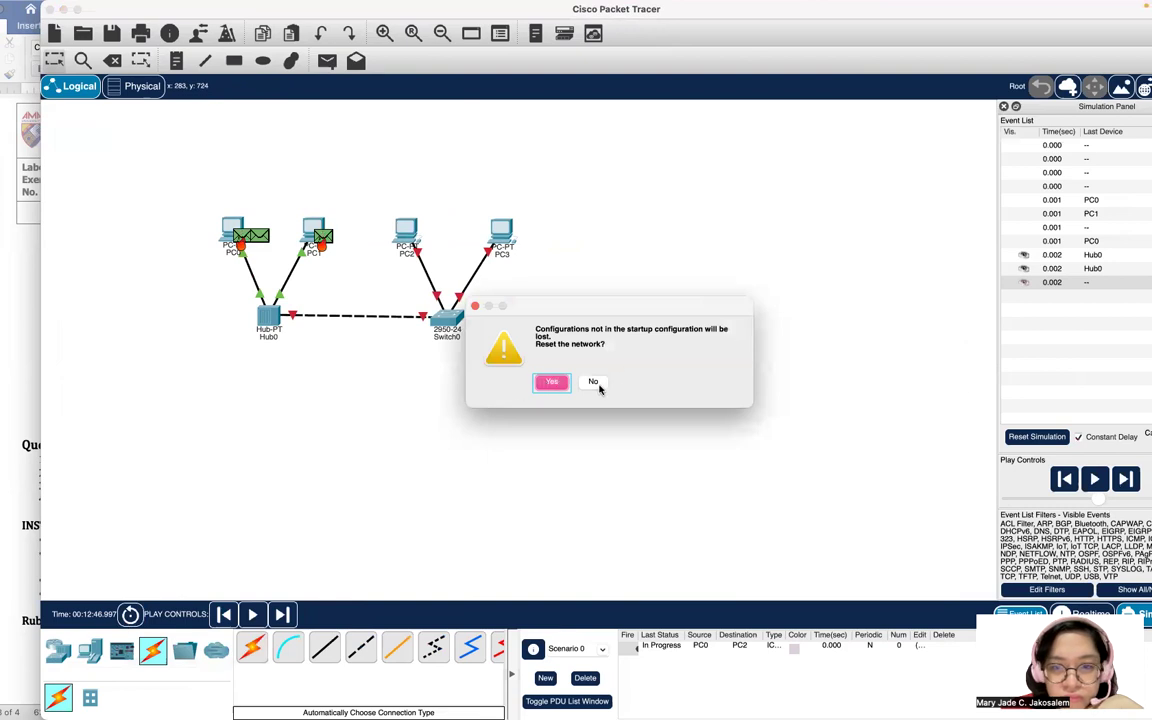
left_click(552, 383)
Check the default gateway settings of PC0 and PC1 in their device configurations.
left_click(232, 229)
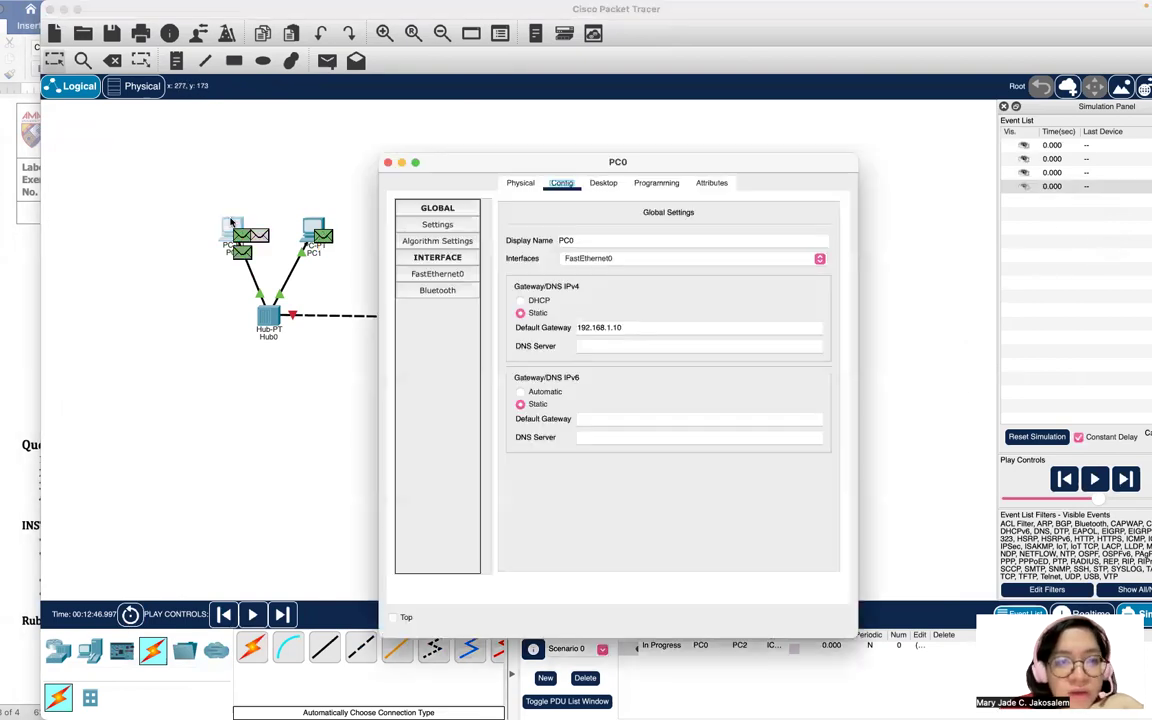
left_click(388, 162)
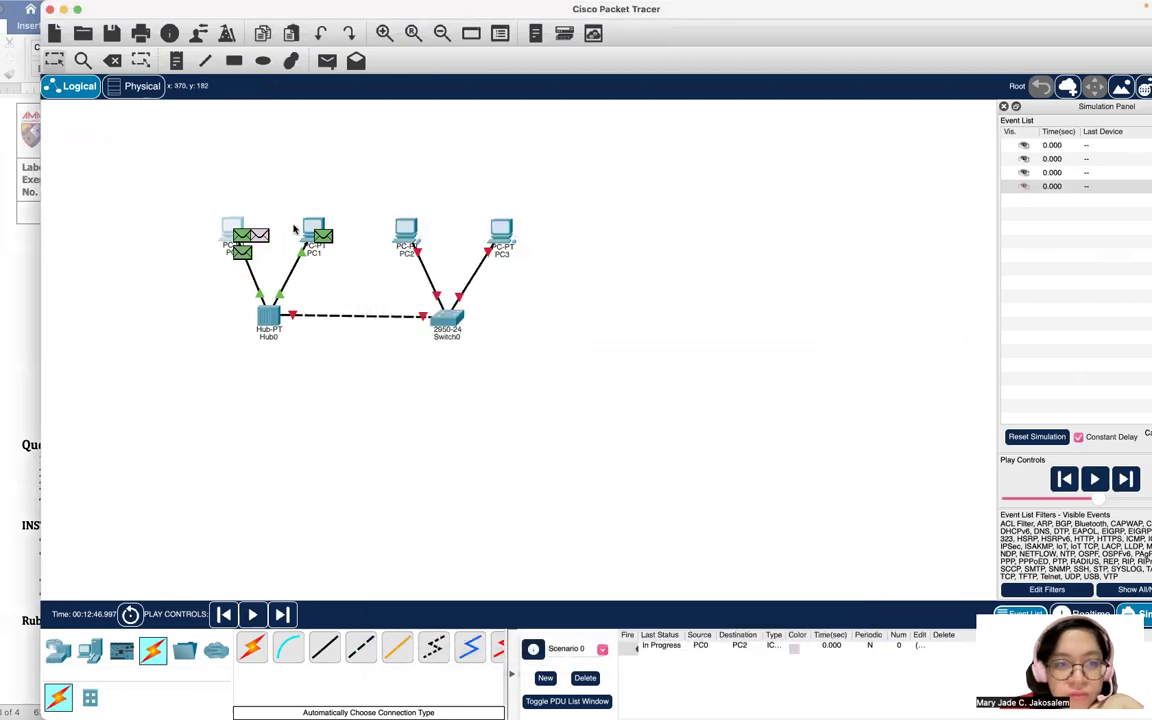
left_click(312, 230)
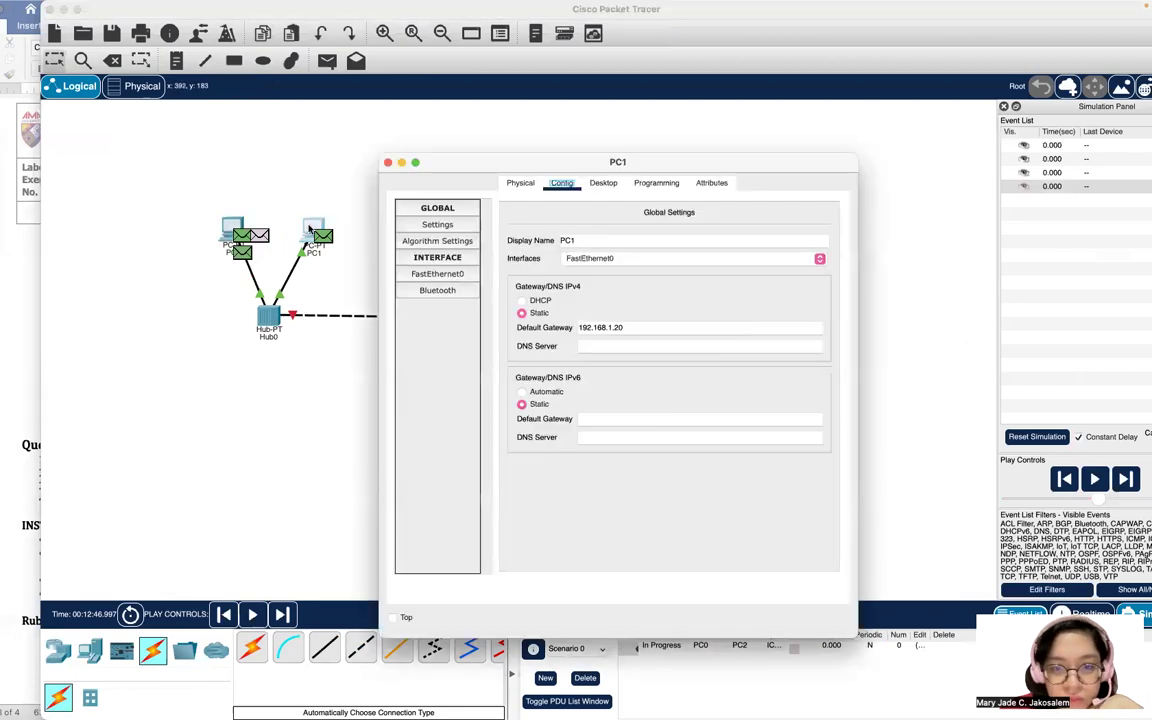
left_click(391, 163)
Switch to the Word exercise and start an indented answer reading "Gateways are" under question 1, leaving a blank line above it.
left_click_drag(550, 14, 884, 15)
left_click(185, 292)
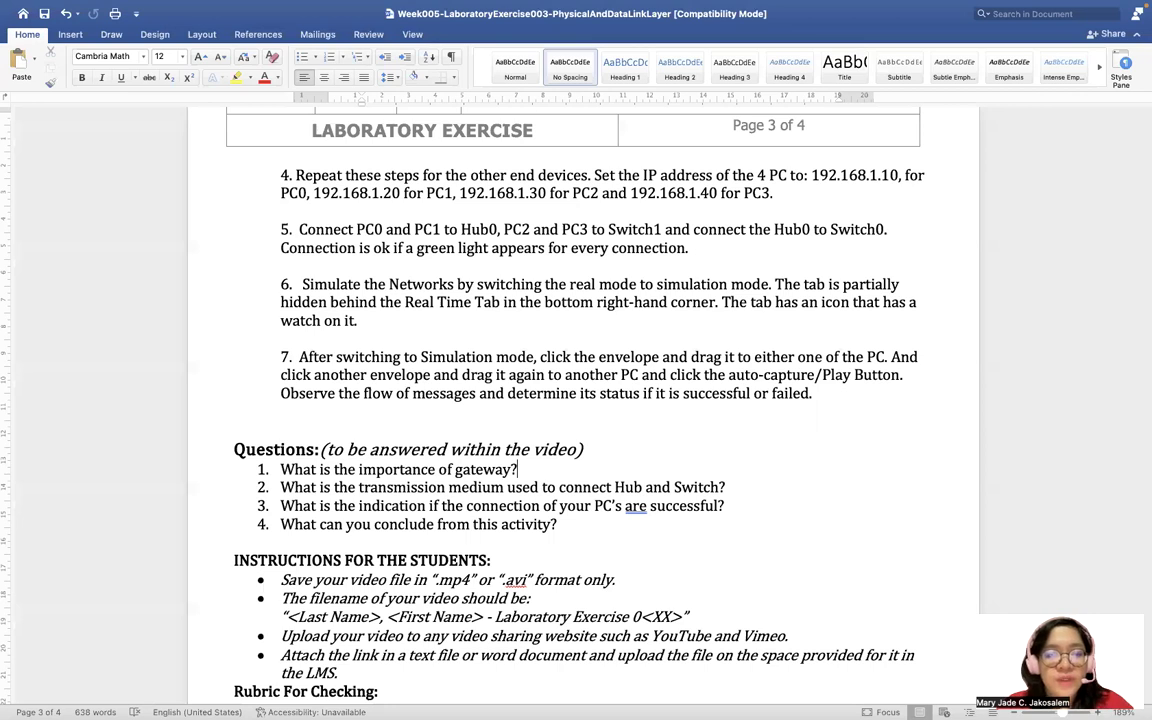
key("shift+Return")
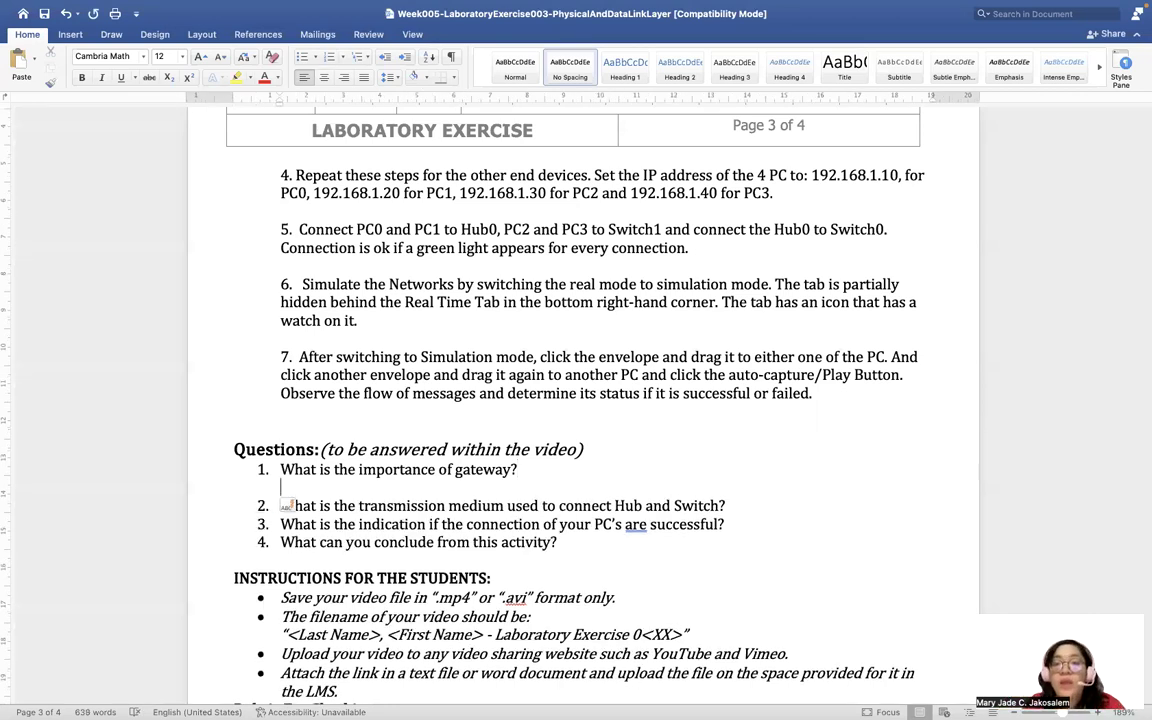
type("Ga")
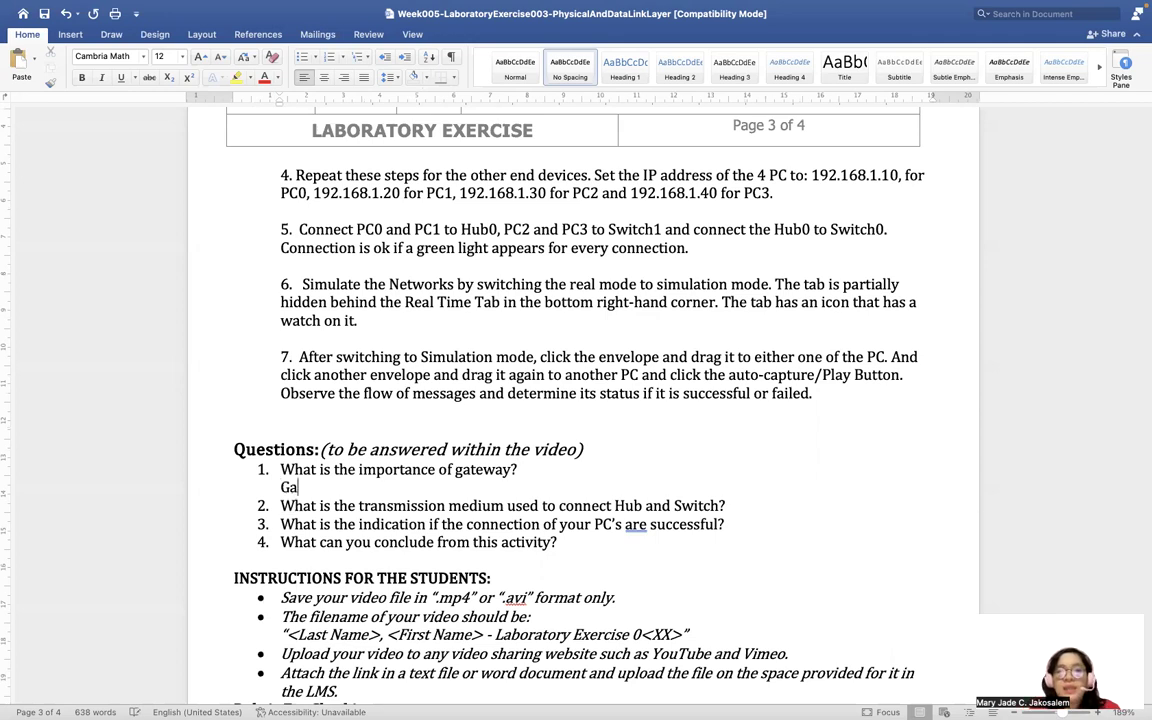
type("teways are")
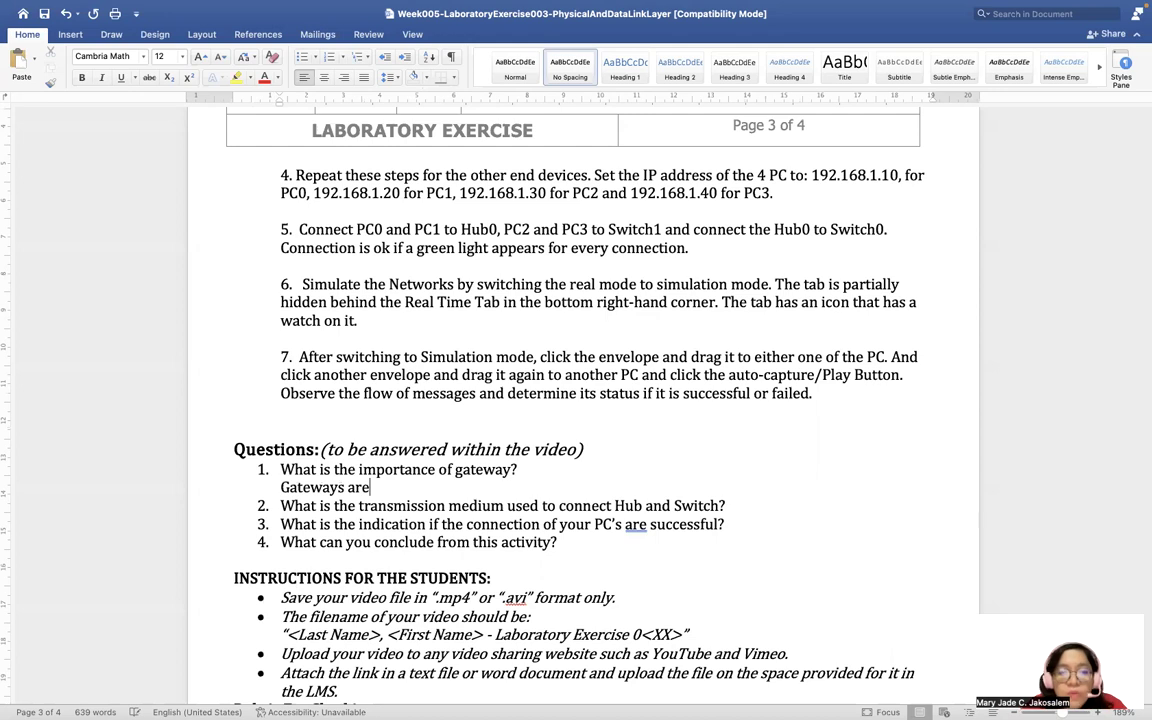
left_click(283, 488)
key("Tab")
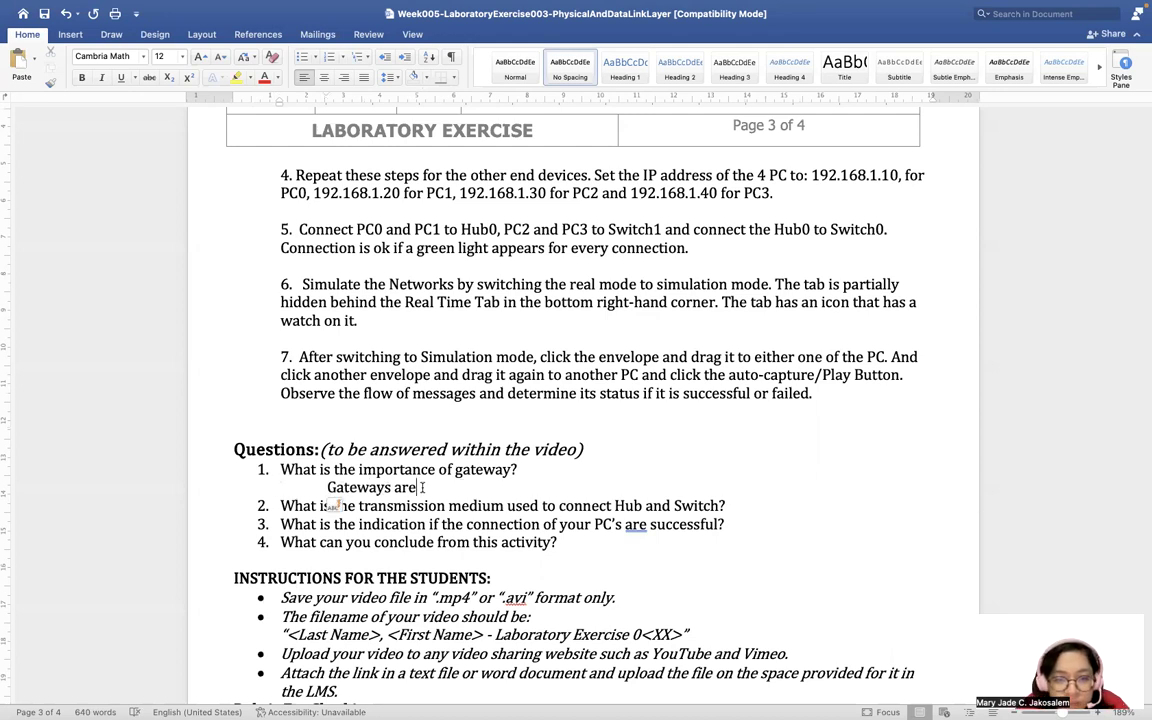
key("Left")
key("Return")
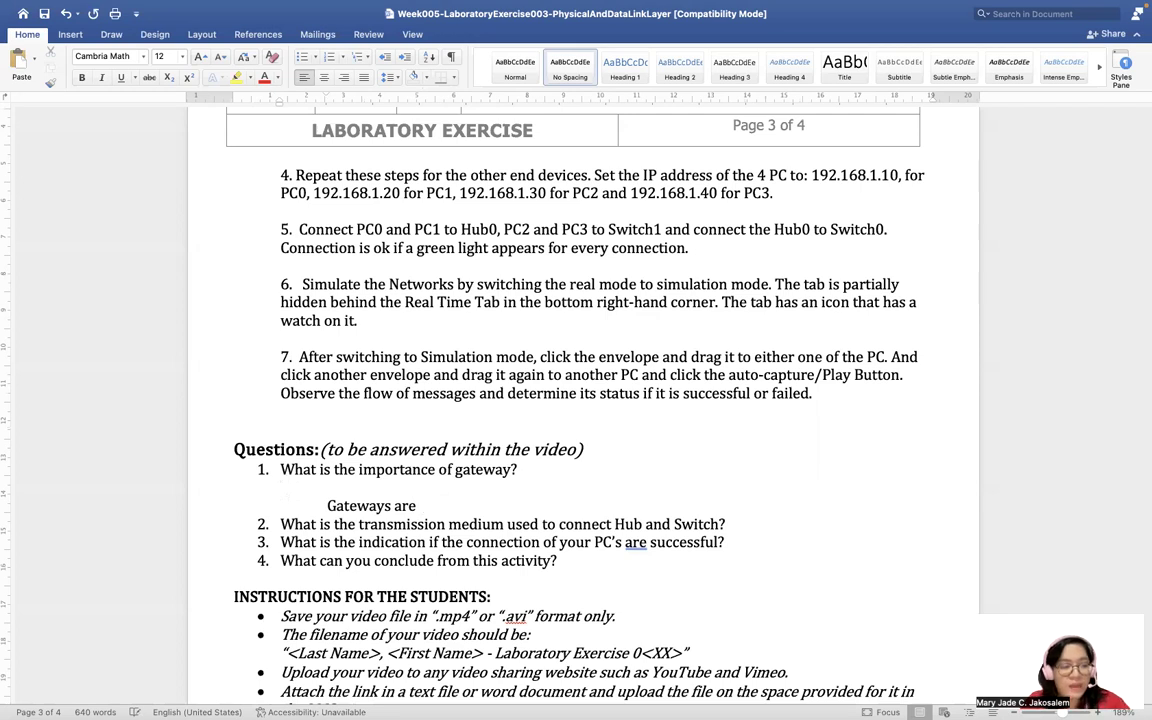
Replace "are" in the question 1 answer so that it reads "Gateways serve as an entry and exit point for a network".
key("BackSpace")
key("BackSpace")
key("BackSpace")
key("BackSpace")
type("serve as an e")
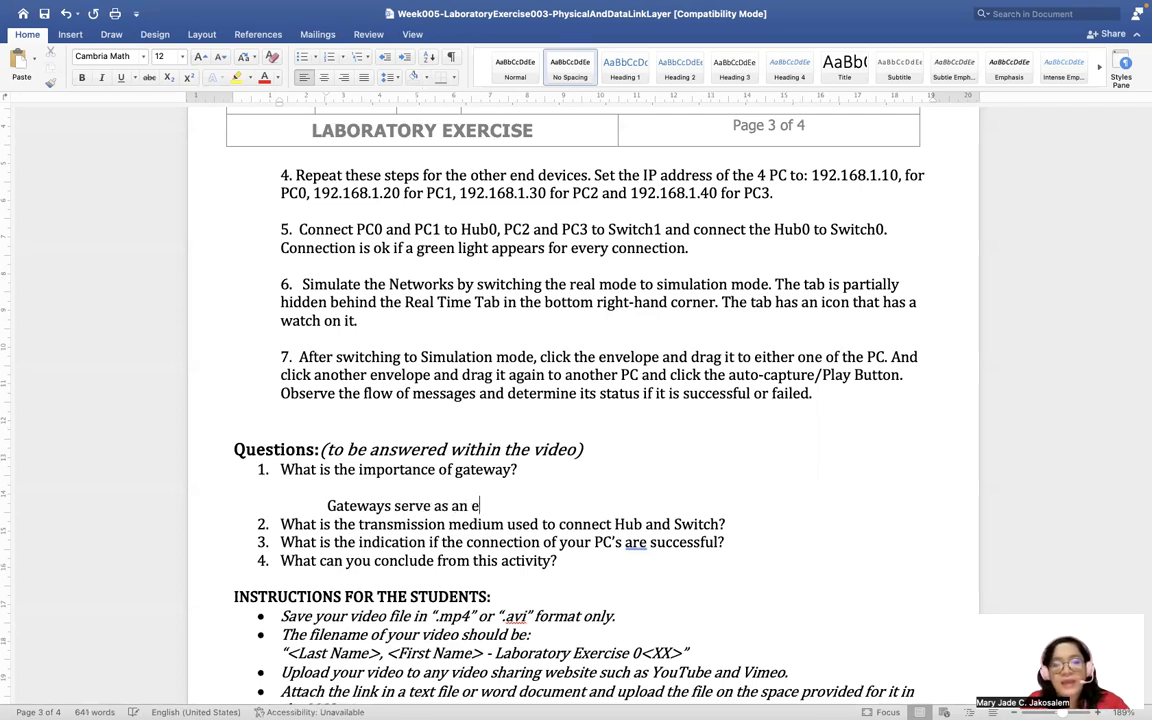
type("ntry and exit ")
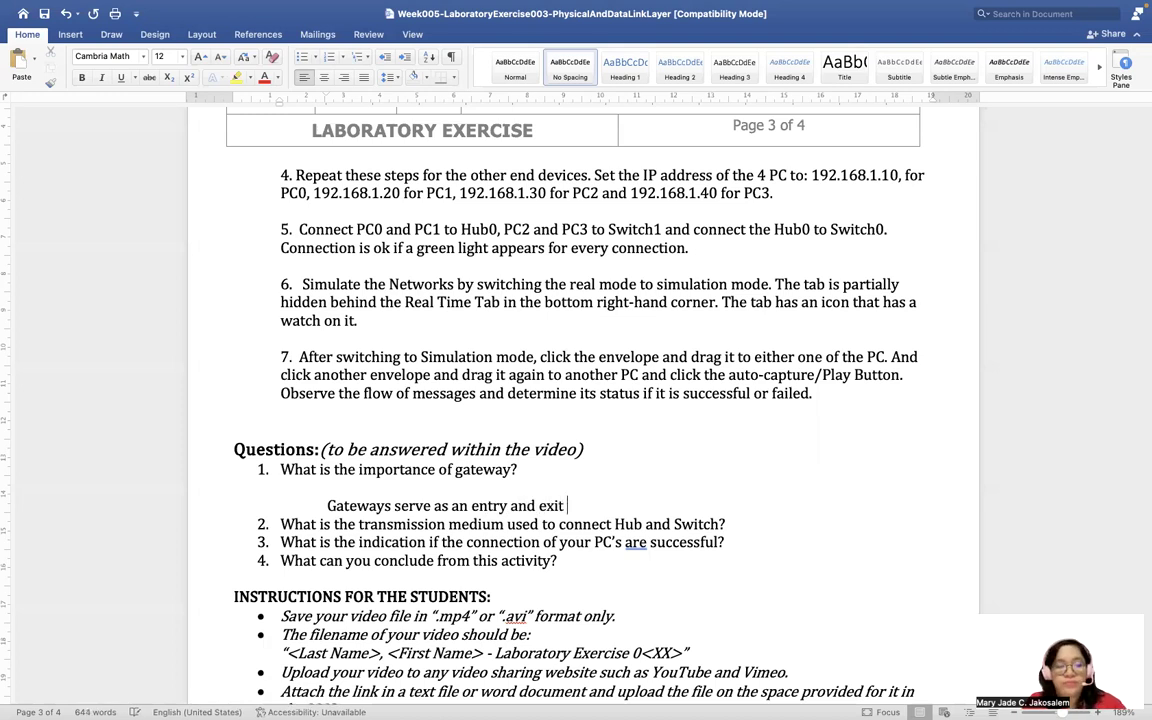
type("poi")
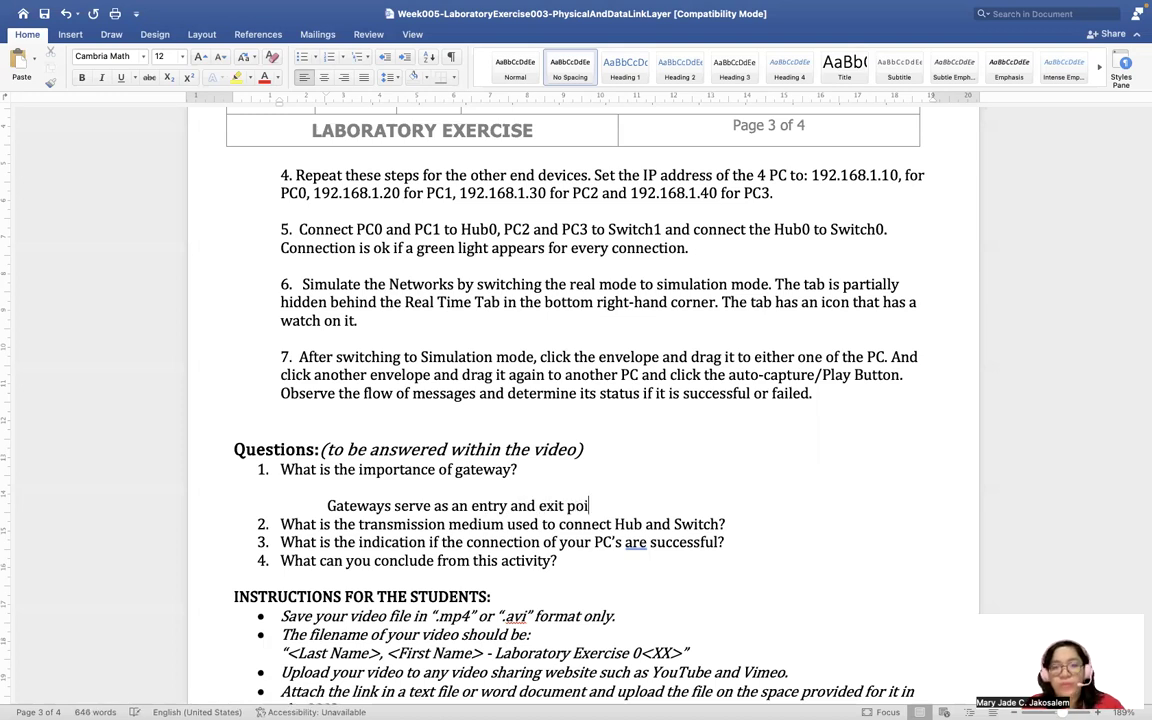
type("nt for a network")
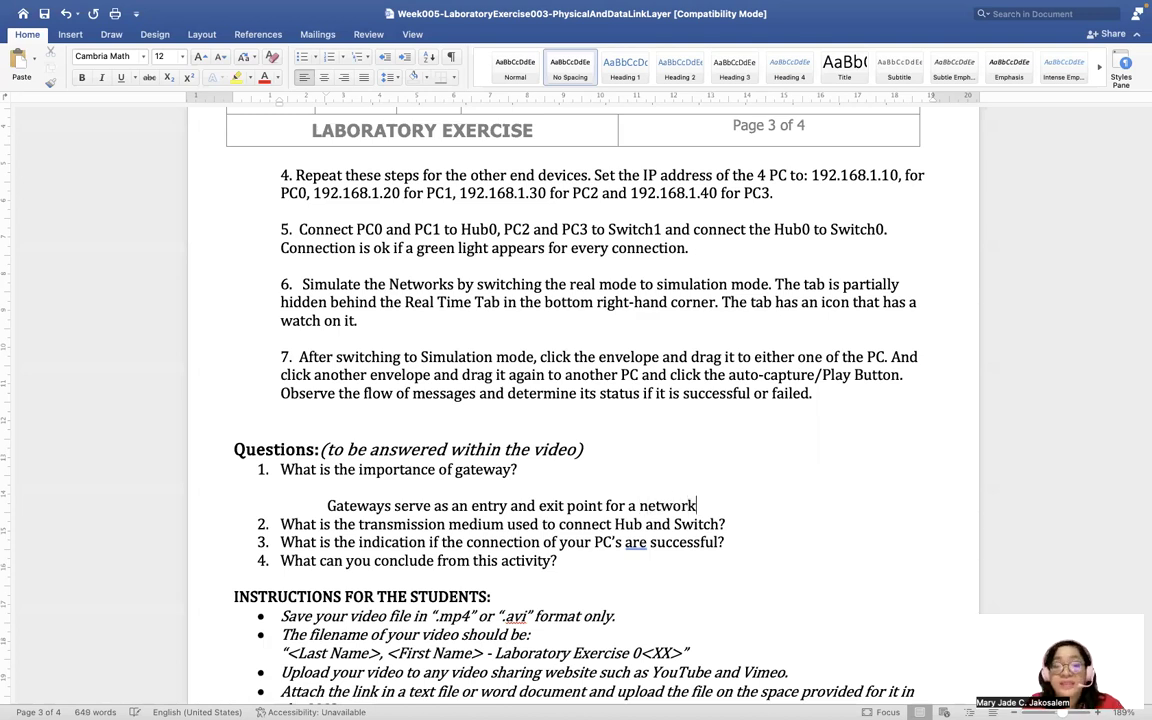
End the first sentence of the answer with a period and begin the second with "It is designed to translate different".
type(". It l")
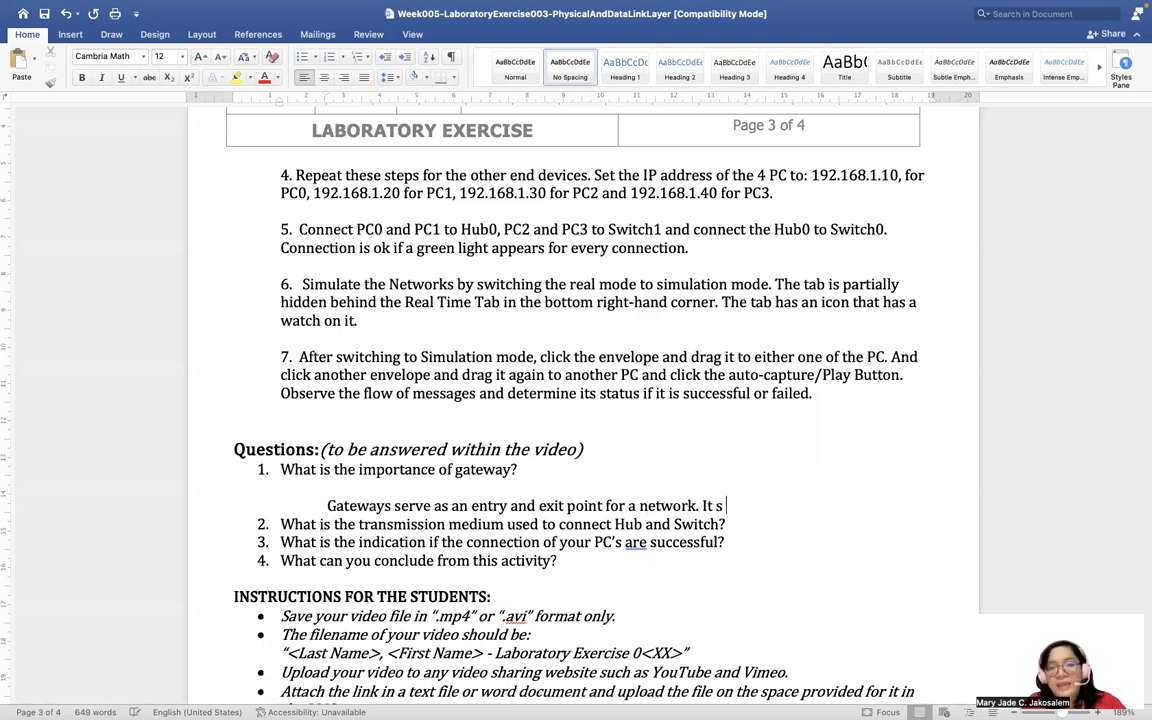
key("BackSpace")
type("is dei")
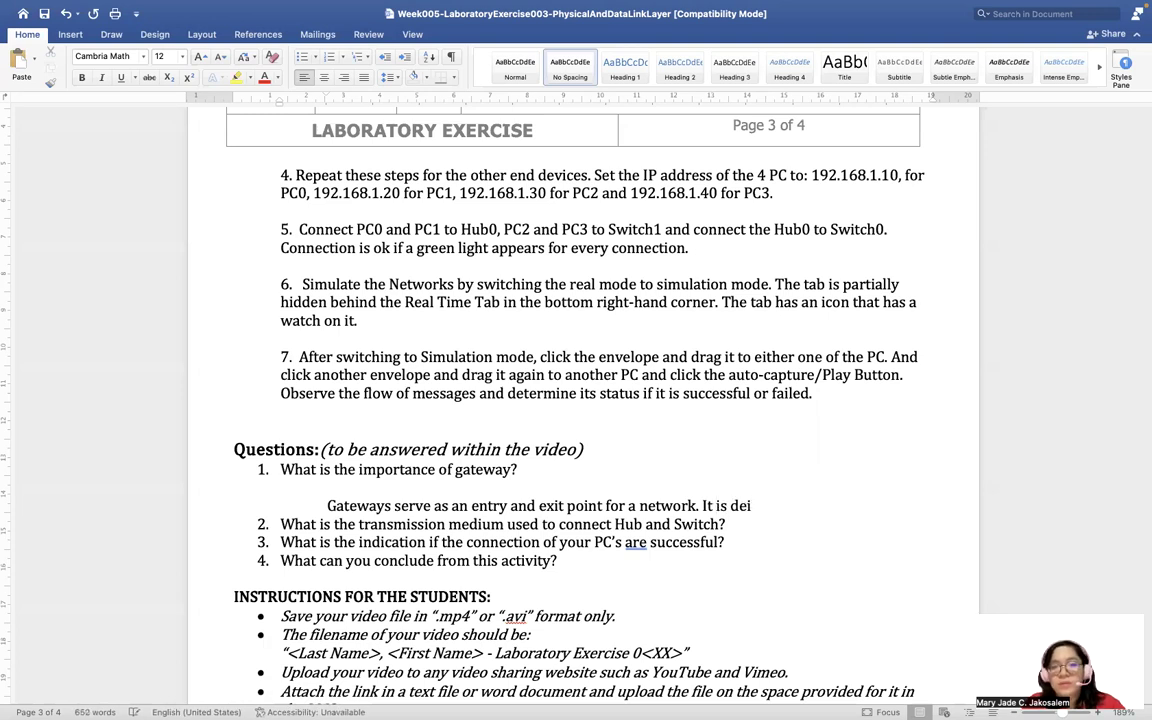
key("BackSpace")
type("signed ")
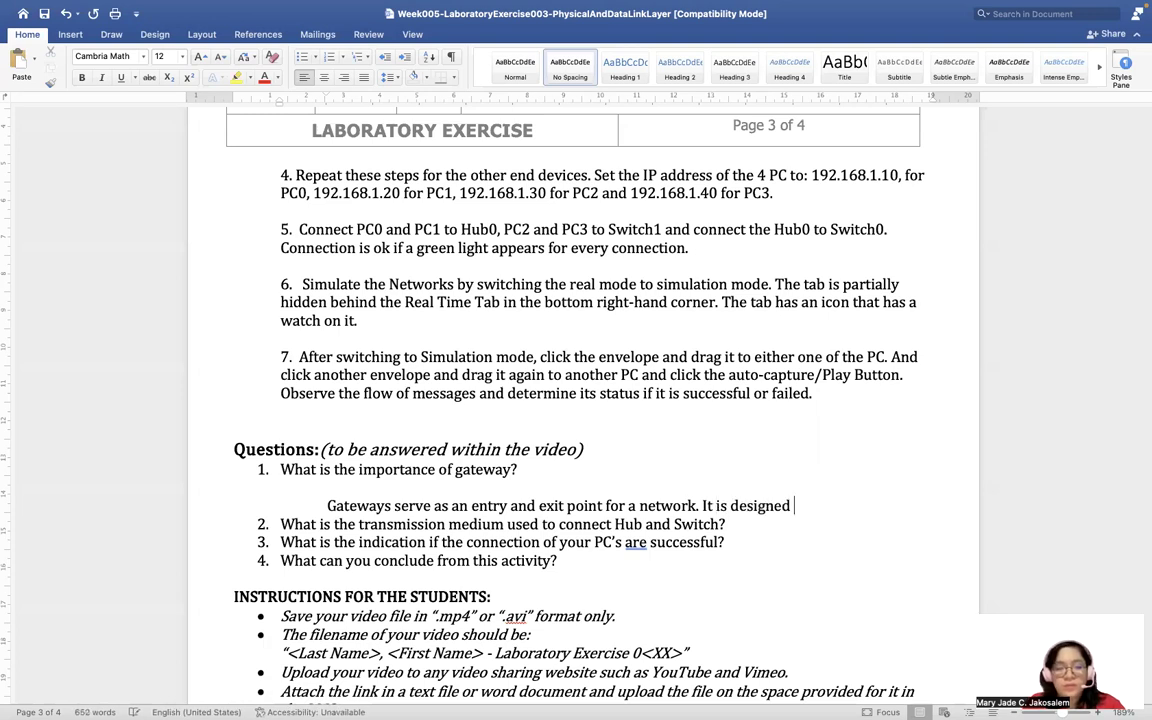
type("to to tea")
key("BackSpace")
key("BackSpace")
type("rans")
key("BackSpace")
key("BackSpace")
key("BackSpace")
key("BackSpace")
key("BackSpace")
key("BackSpace")
key("BackSpace")
key("BackSpace")
type("tras")
key("BackSpace")
type("nslate different ")
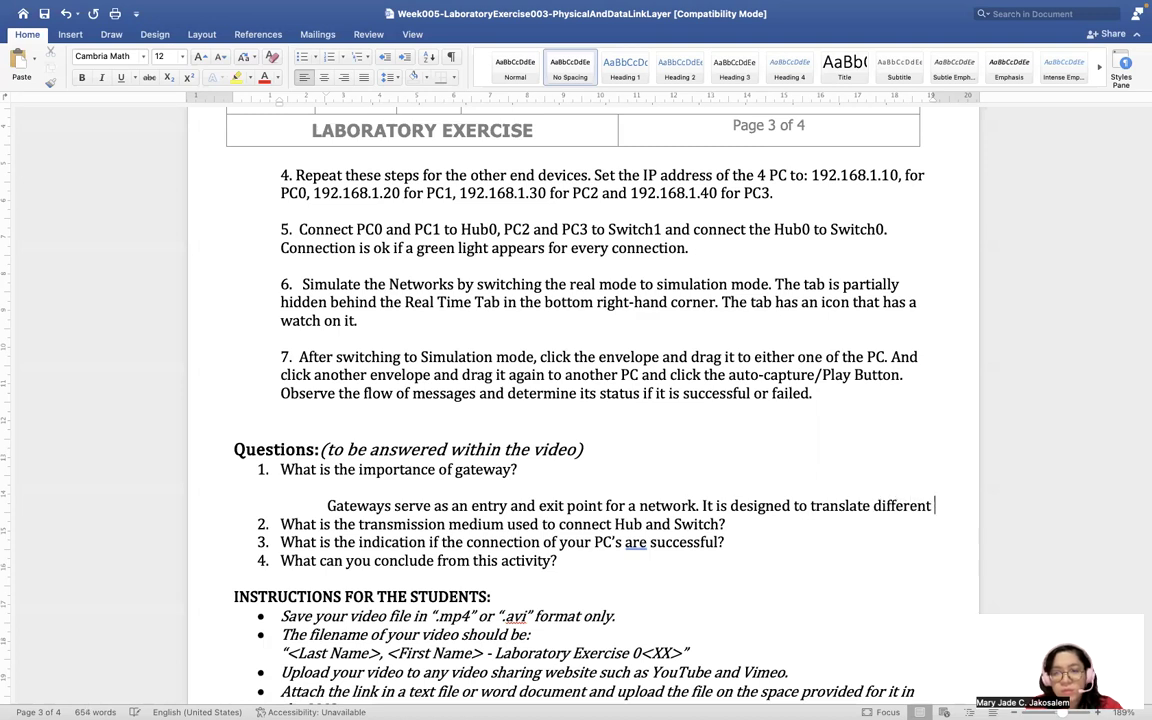
Rework the second sentence's ending so that it reads "to translate traffic between different protocols.".
type("proto")
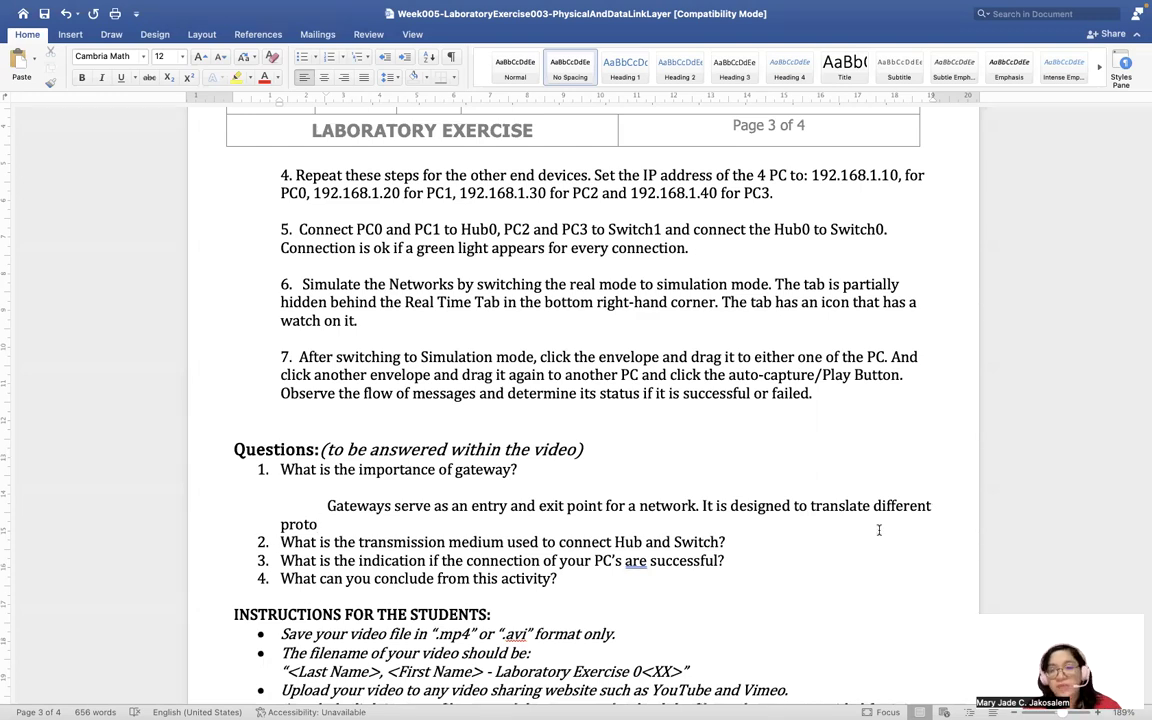
type("traffi")
type("c bet")
type("ween different proto")
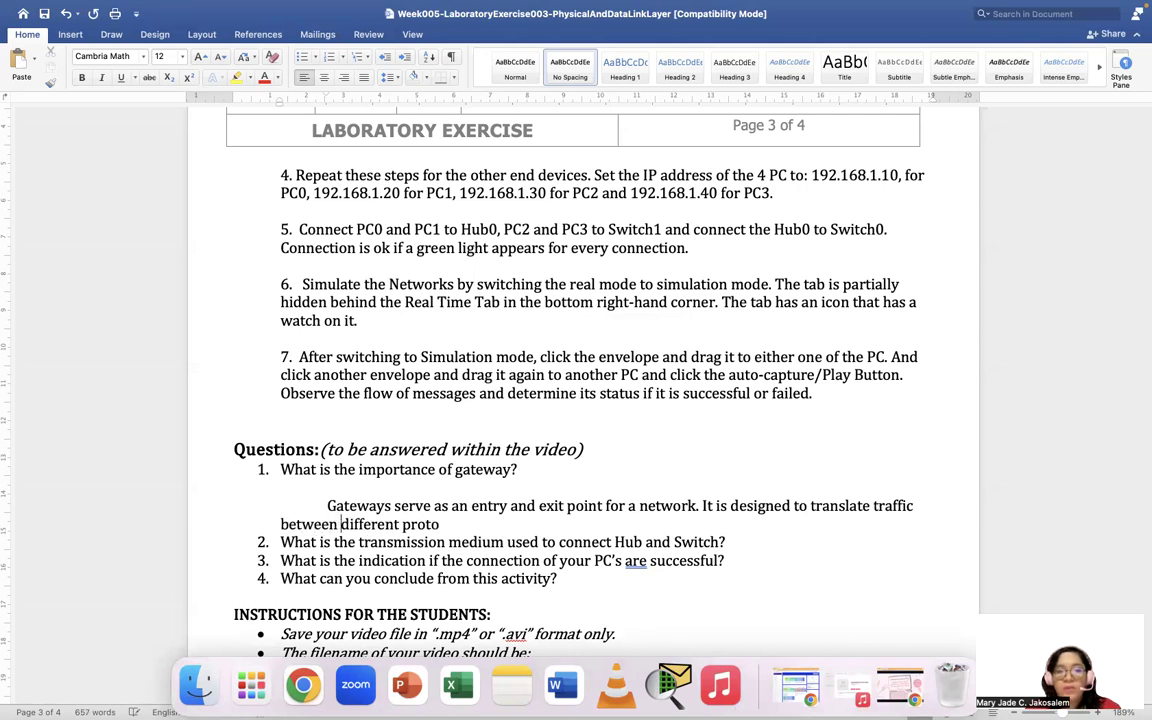
type("cols. ")
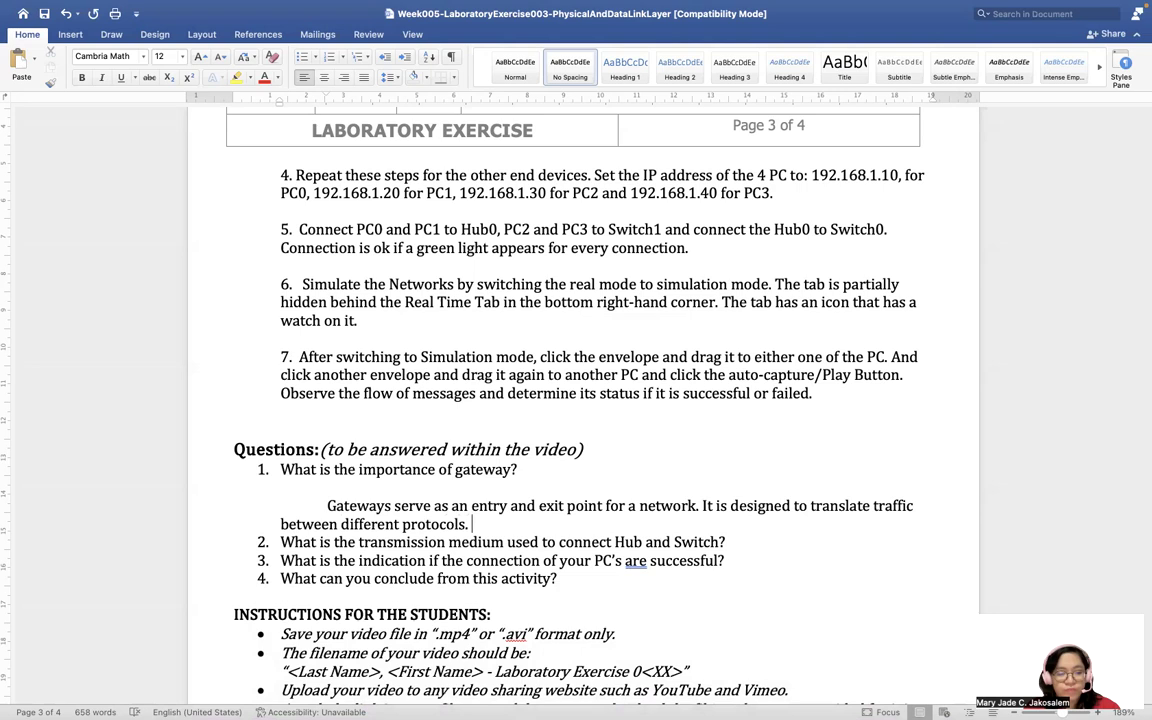
Begin the third sentence of the question 1 answer with "These translations enable networks using different protocols or data formats".
type("These t")
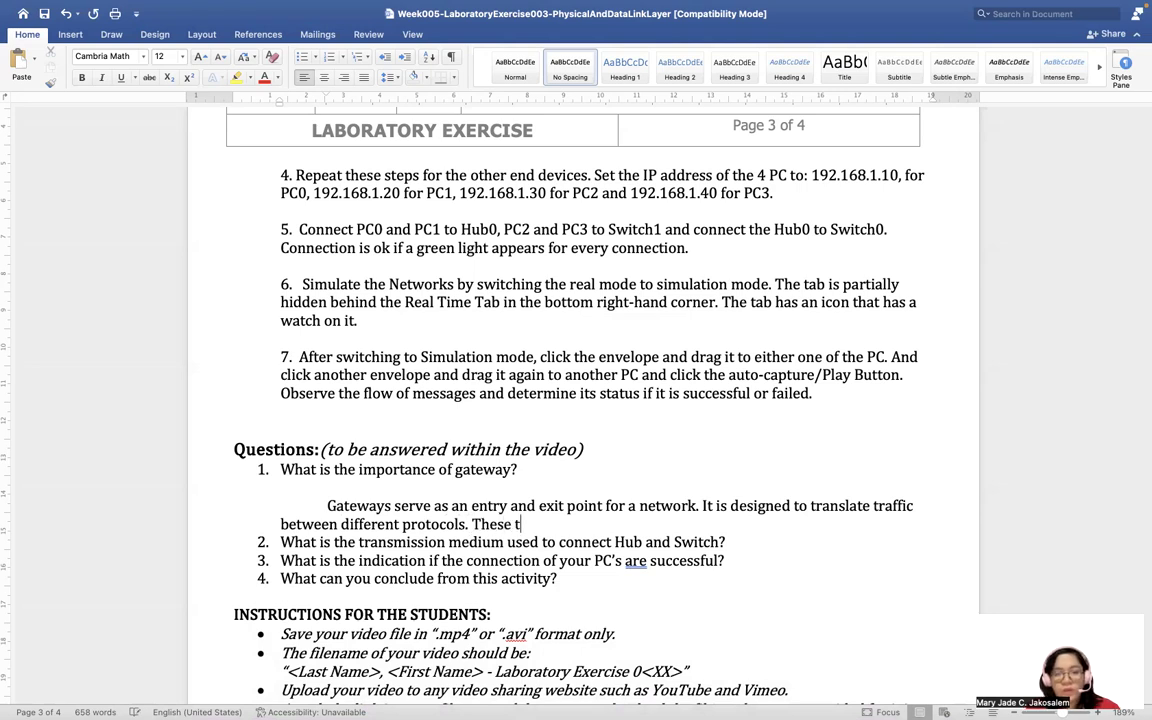
type("ranslations ")
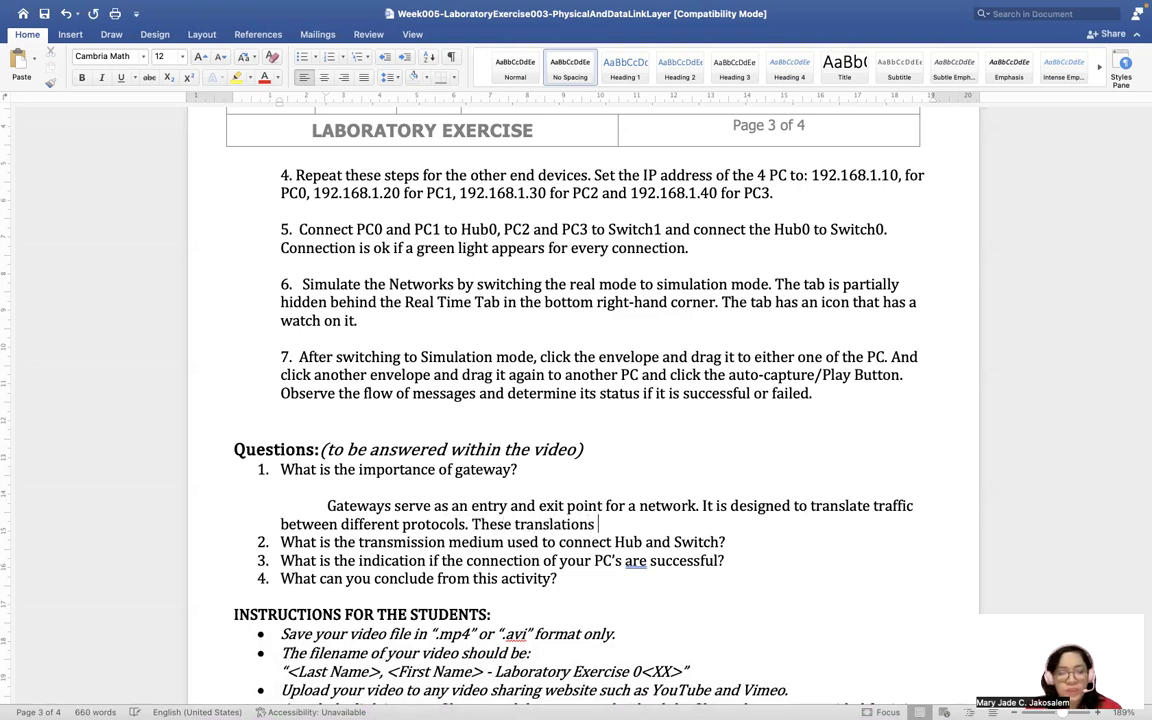
type("enable et")
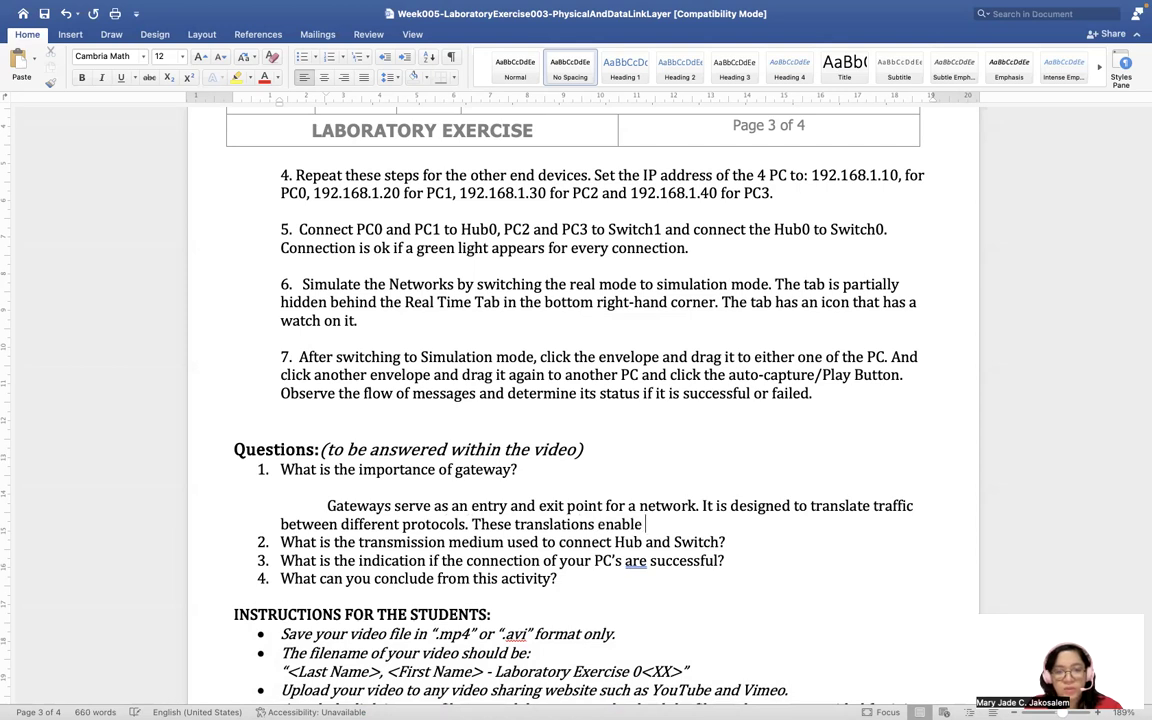
key("BackSpace")
key("BackSpace")
type("networks")
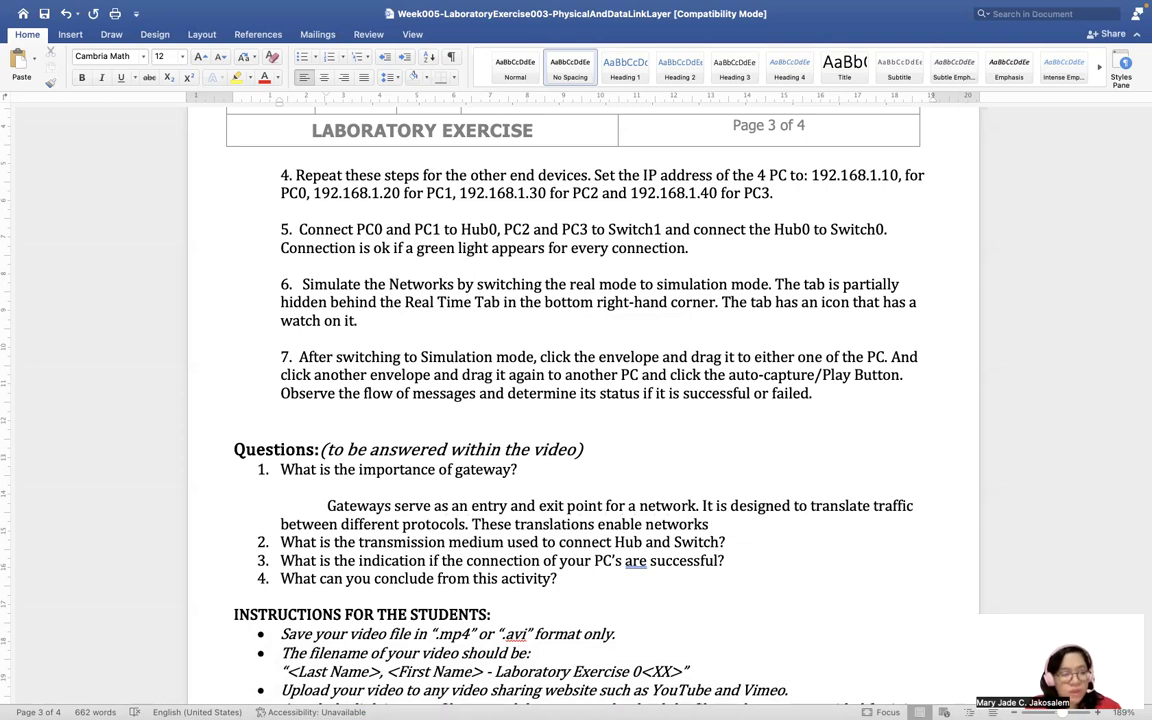
type(" using ")
type("fifferent pro")
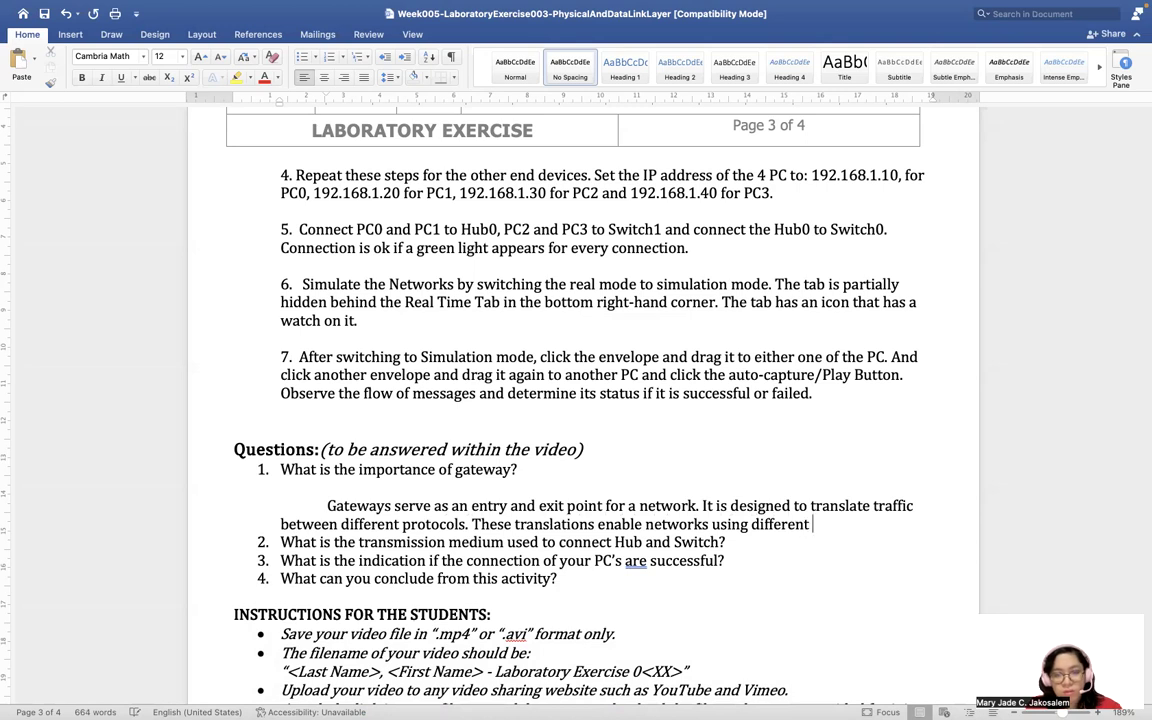
type("tocols ")
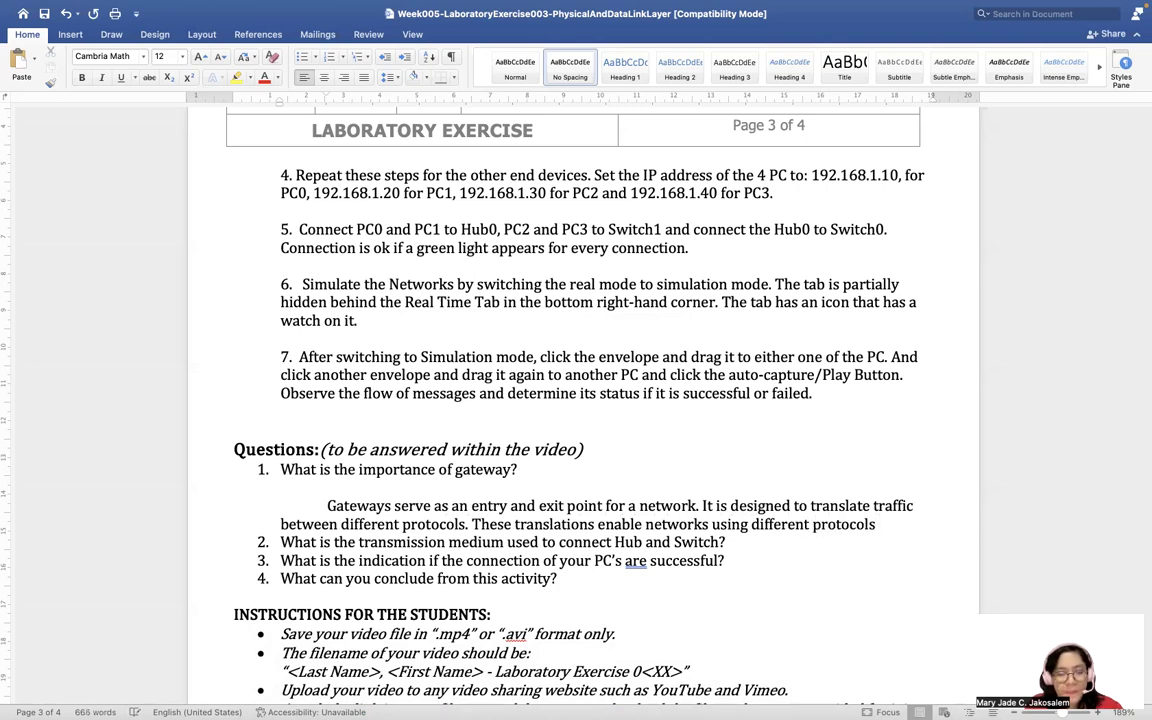
type("or data")
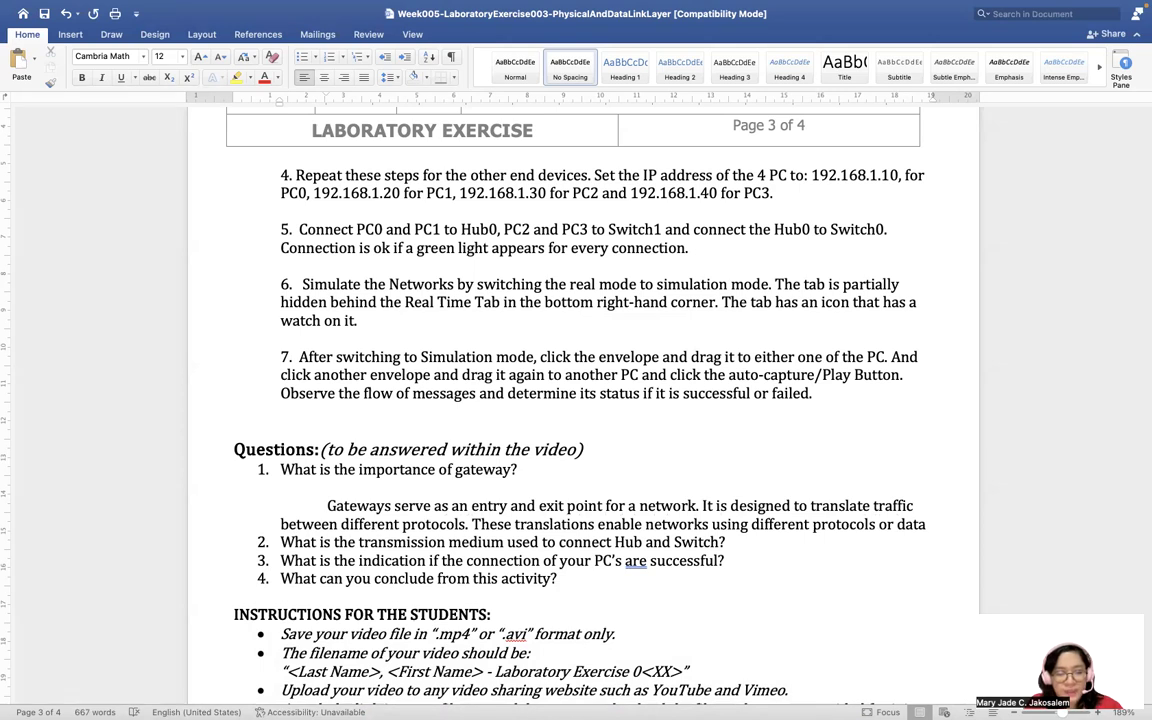
type(" formats ")
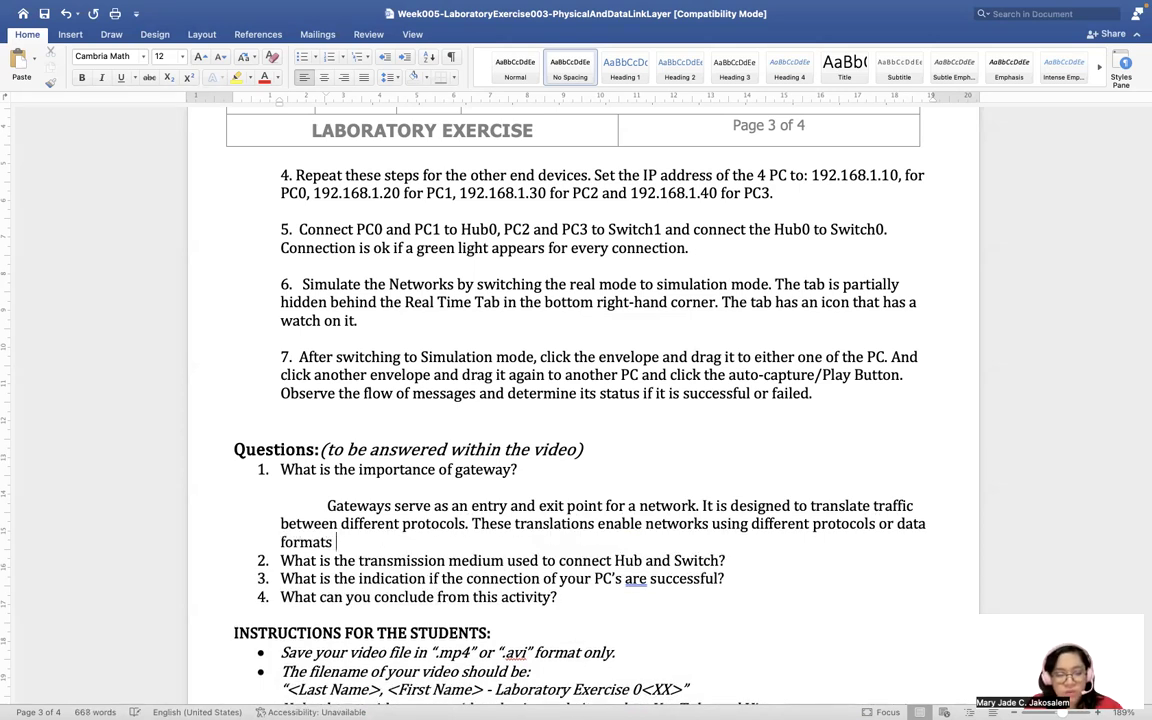
Finish the sentence with "to be linked together with the network gateway performing in-line translations." and add a blank line below the answer.
type("to be linke")
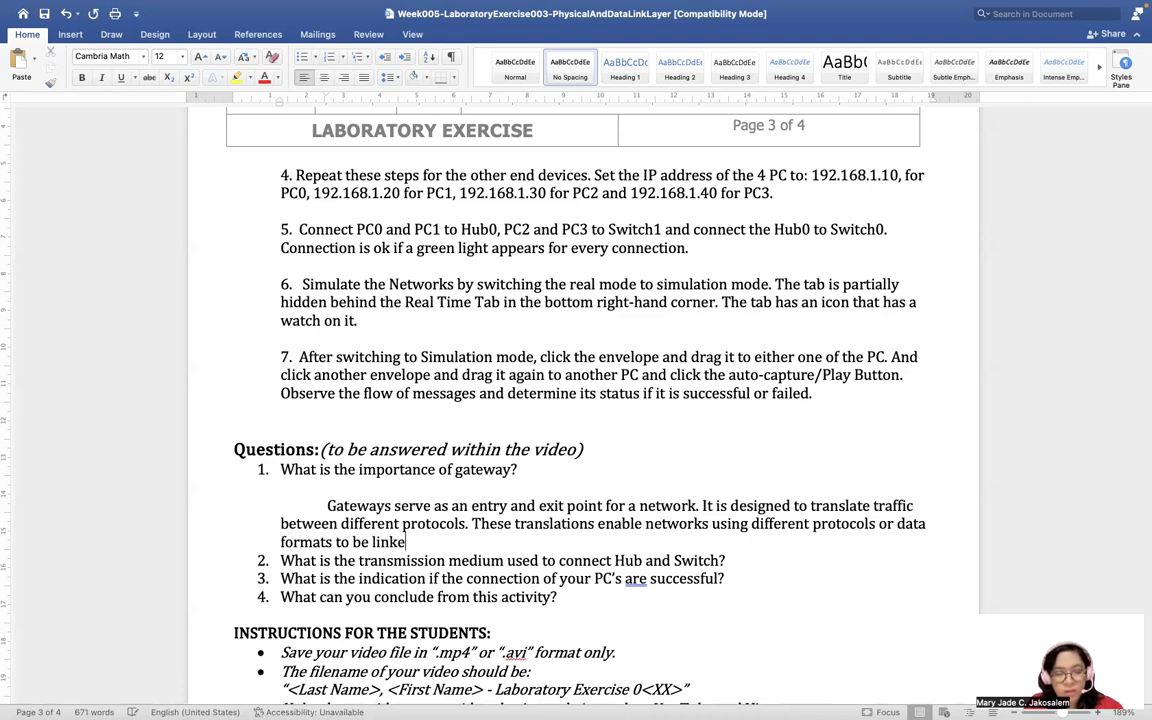
type("d togeth")
key("BackSpace")
key("BackSpace")
type("ether with")
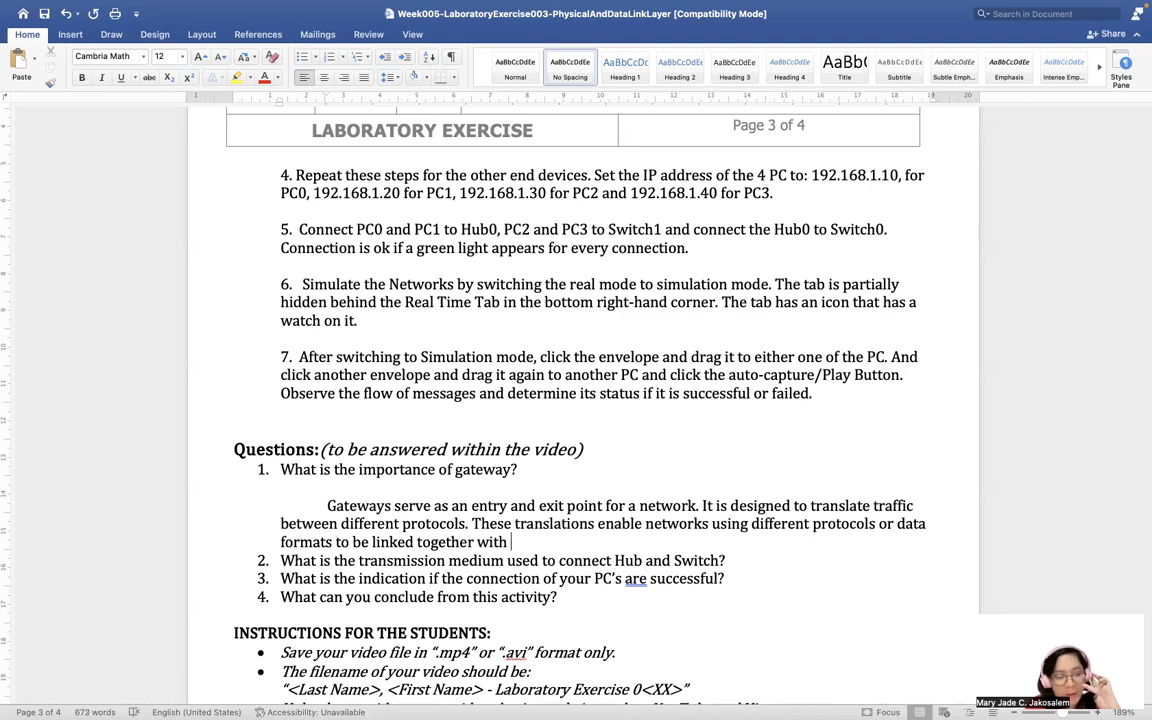
type(" the ne")
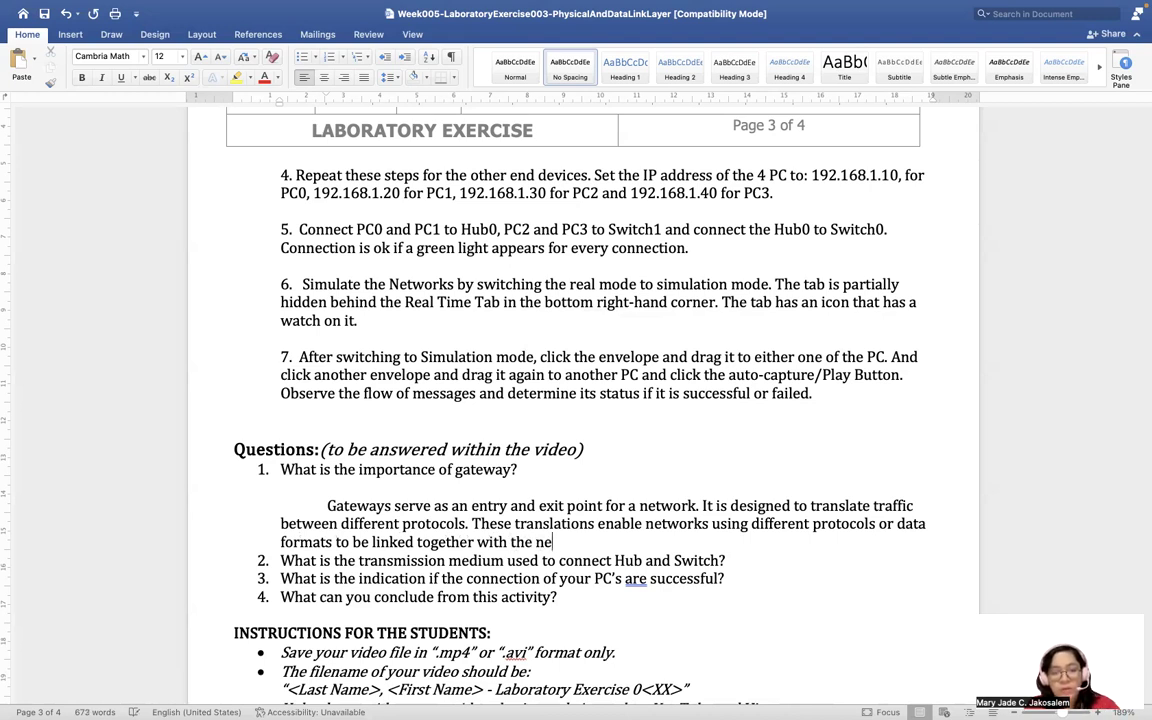
type("twork gateway performing ")
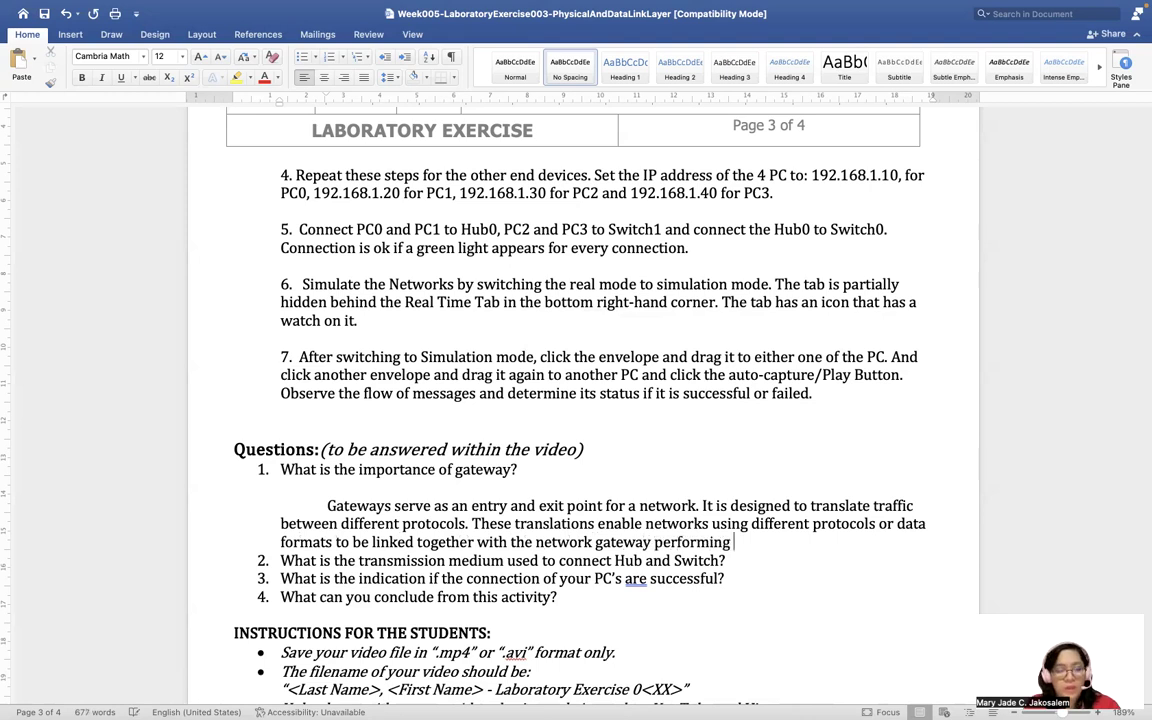
type("in-line translations.")
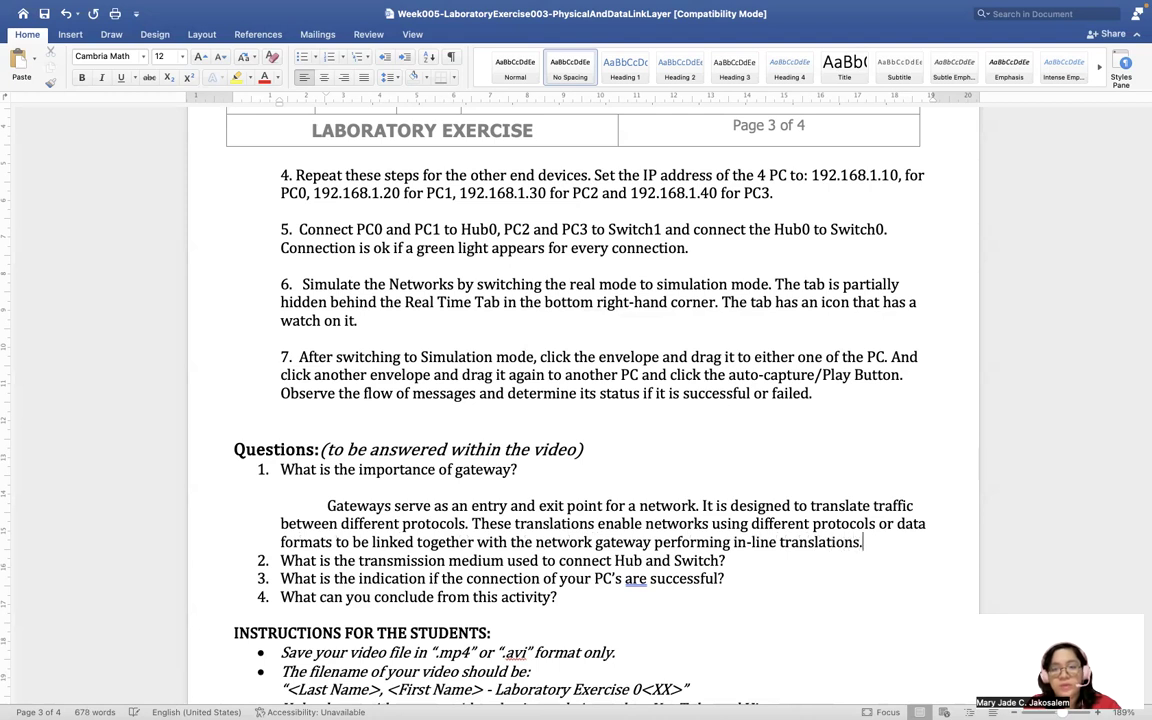
key("Return")
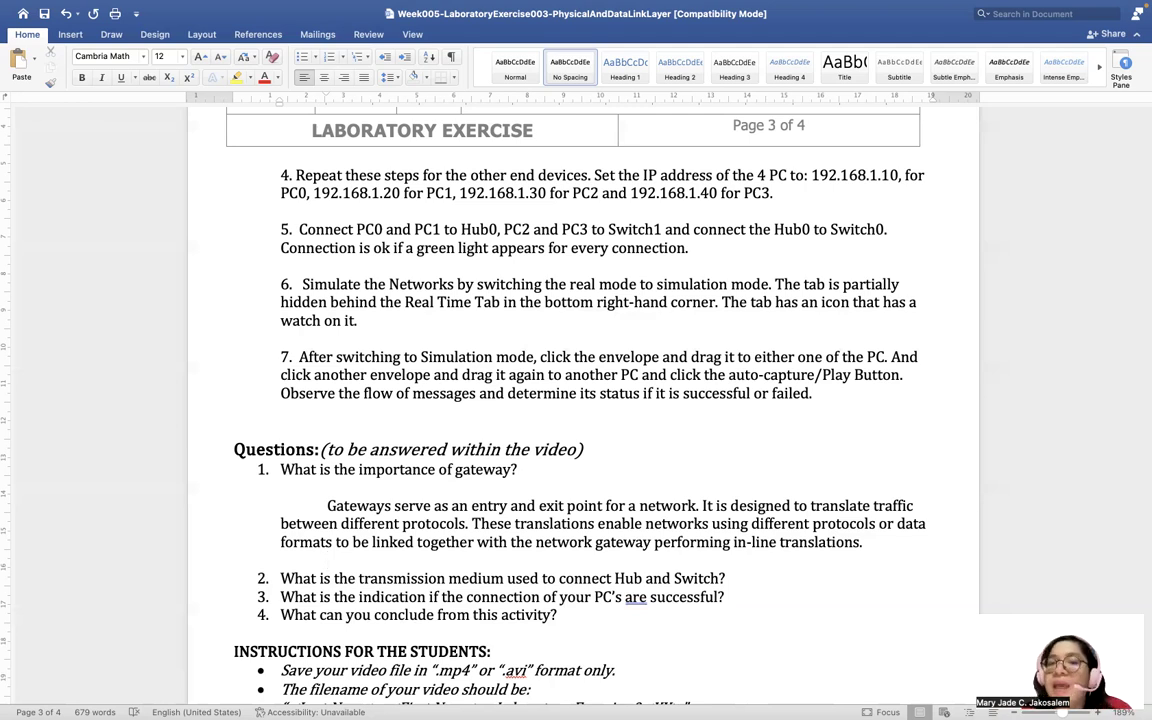
Start an indented answer under question 2 beginning with "Copper", leaving a blank line above it.
left_click(327, 560)
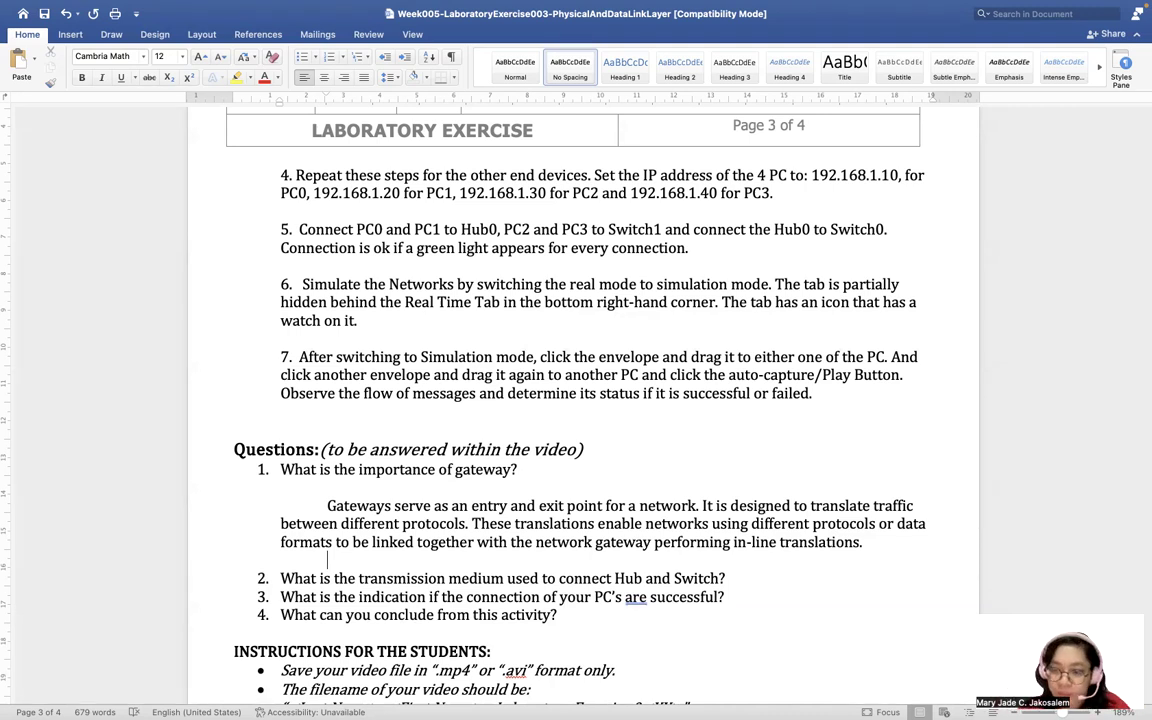
left_click(747, 574)
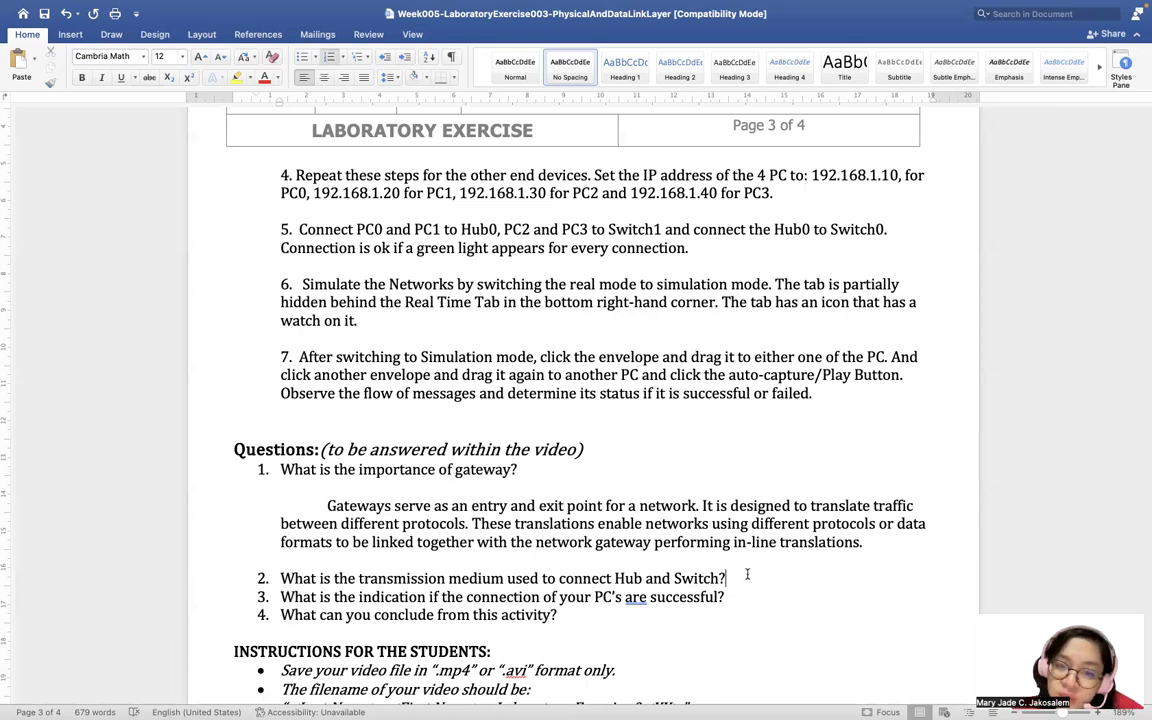
key("Return")
key("Return")
key("Return")
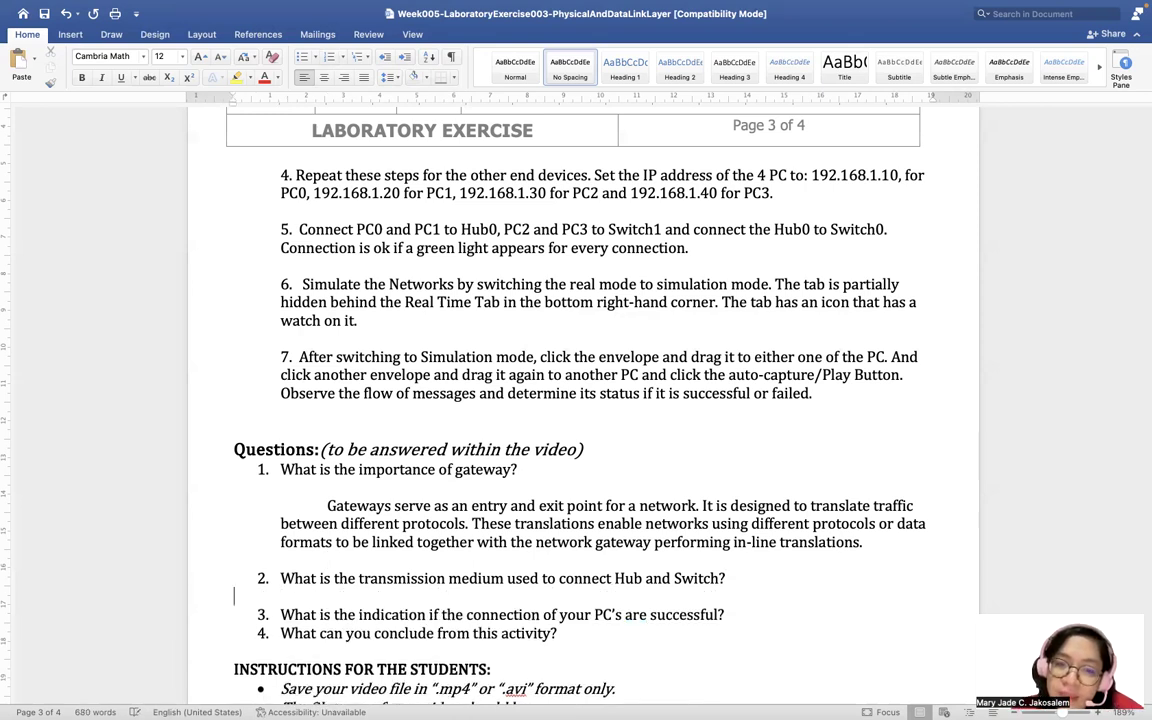
key("Tab")
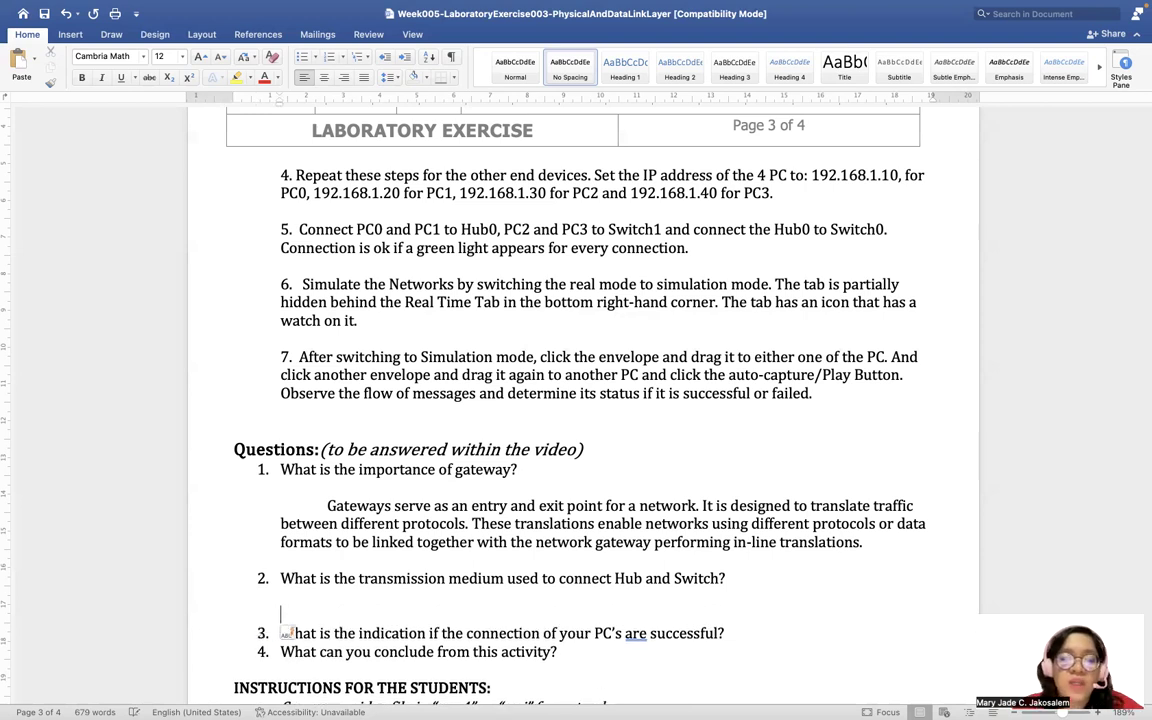
type("Copper ")
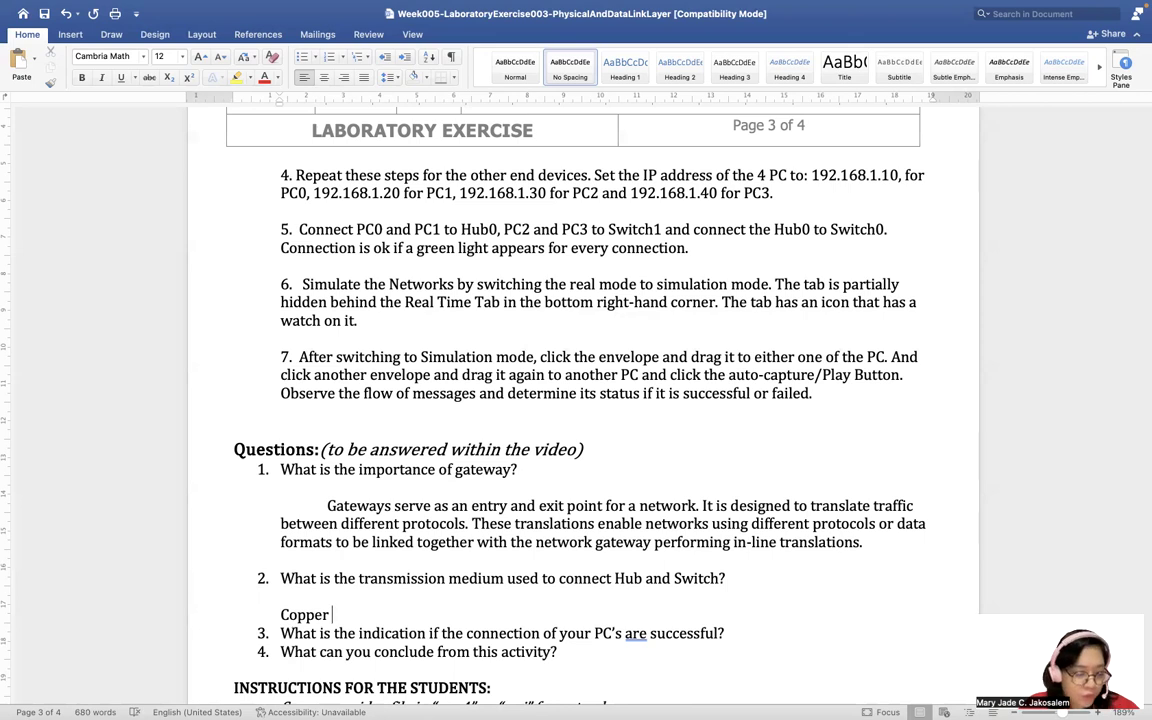
Complete the question 2 answer so that it reads "Copper Cross-over Cable" and add a blank line below it.
type("Co=ros")
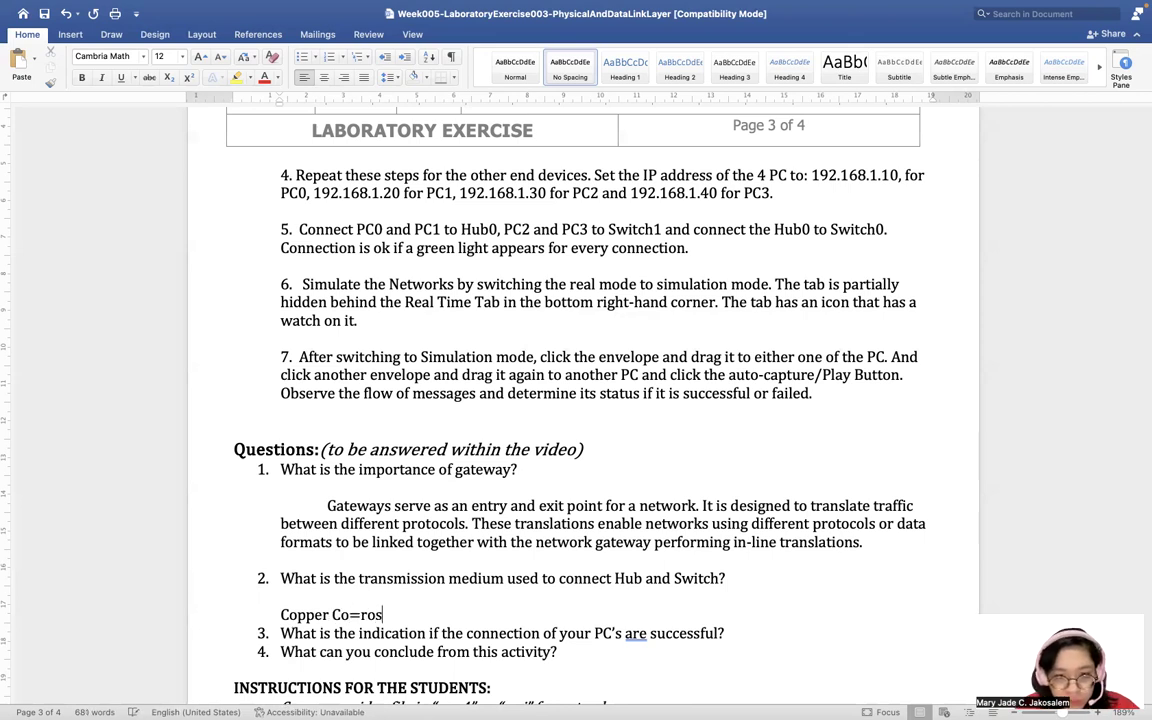
key("BackSpace")
key("BackSpace")
key("BackSpace")
key("BackSpace")
key("BackSpace")
key("BackSpace")
type("ro")
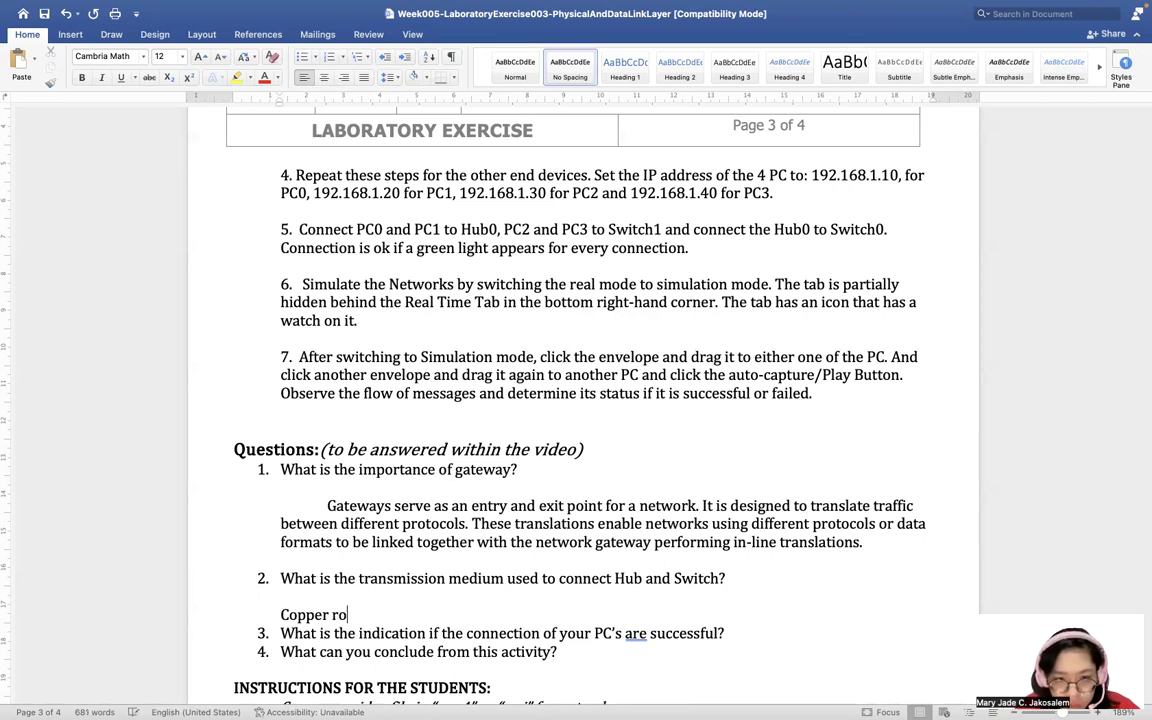
key("BackSpace")
key("BackSpace")
type("Cros")
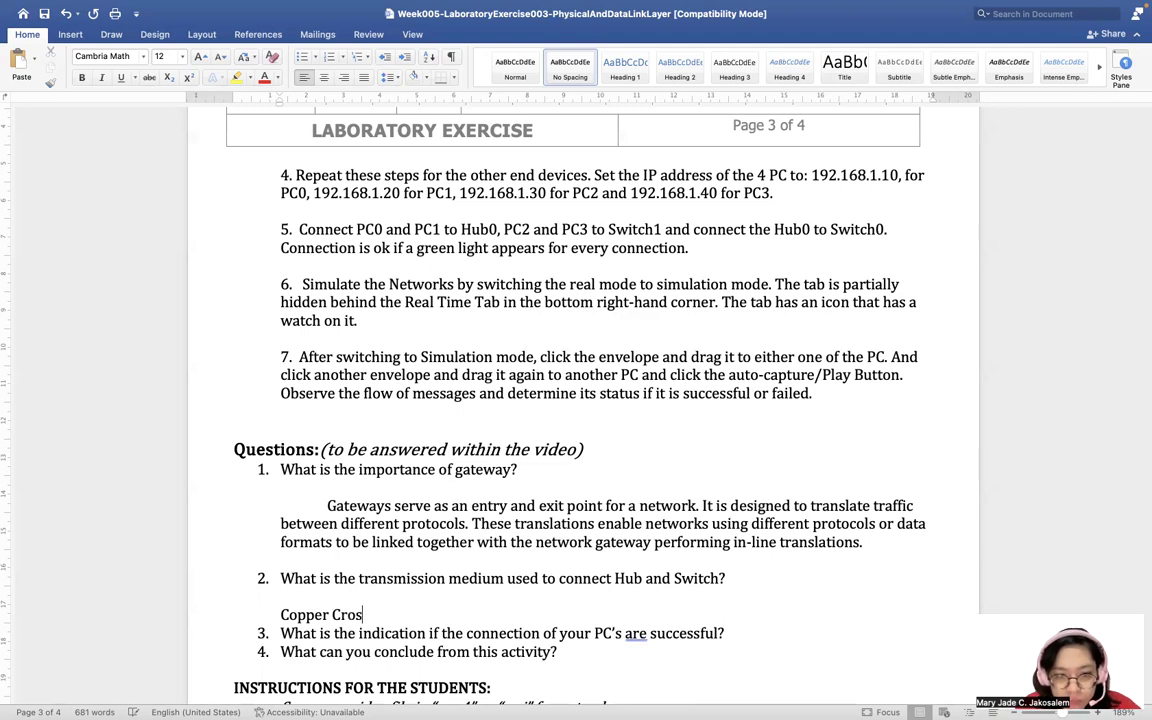
type("s -over Cable")
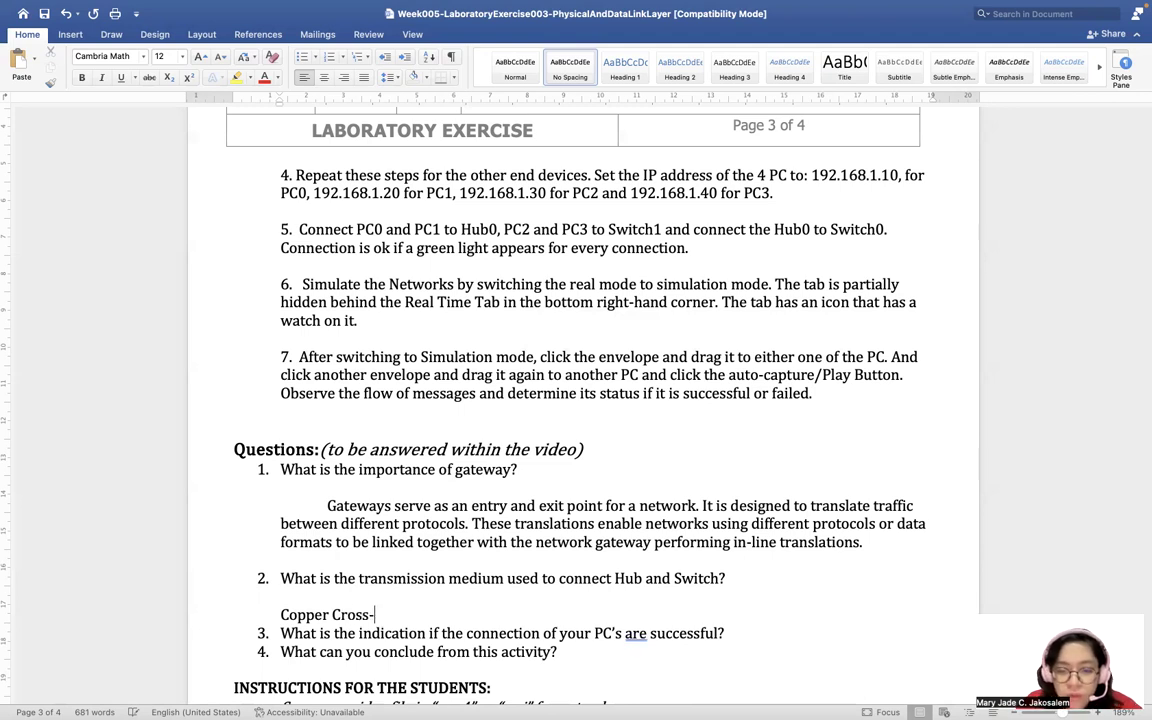
key("Return")
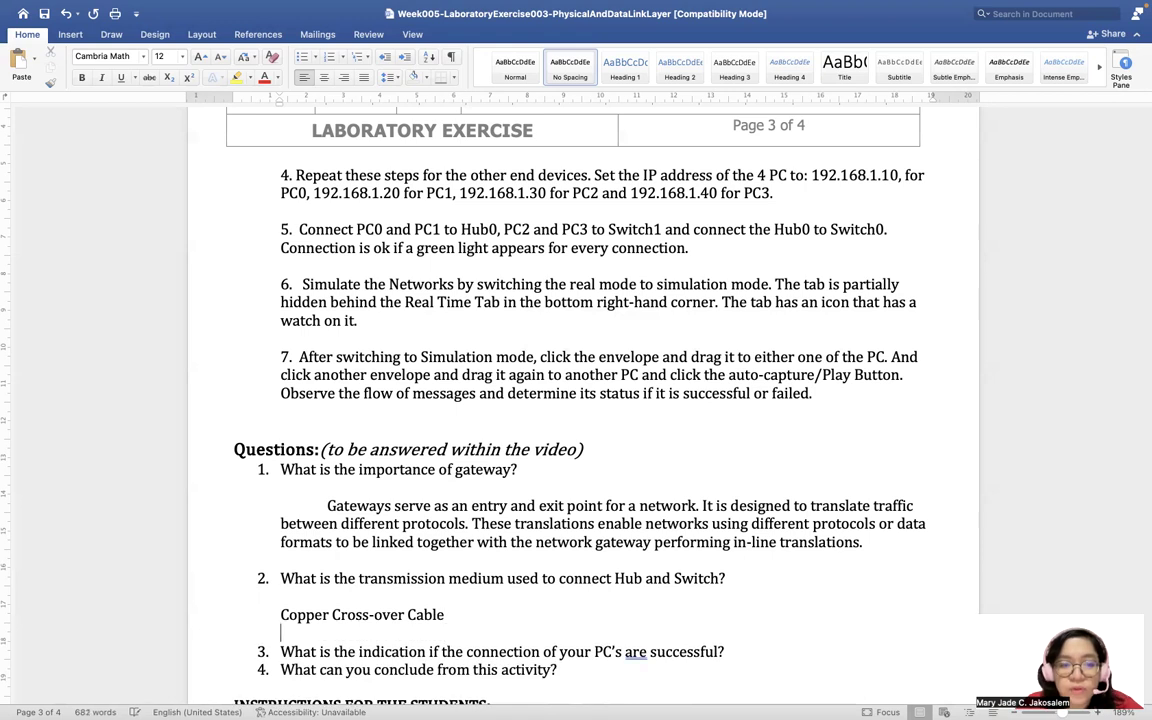
Switch to Cisco Packet Tracer to examine the cable between Hub0 and Switch0, and return to the Word exercise.
mouse_move(305, 20)
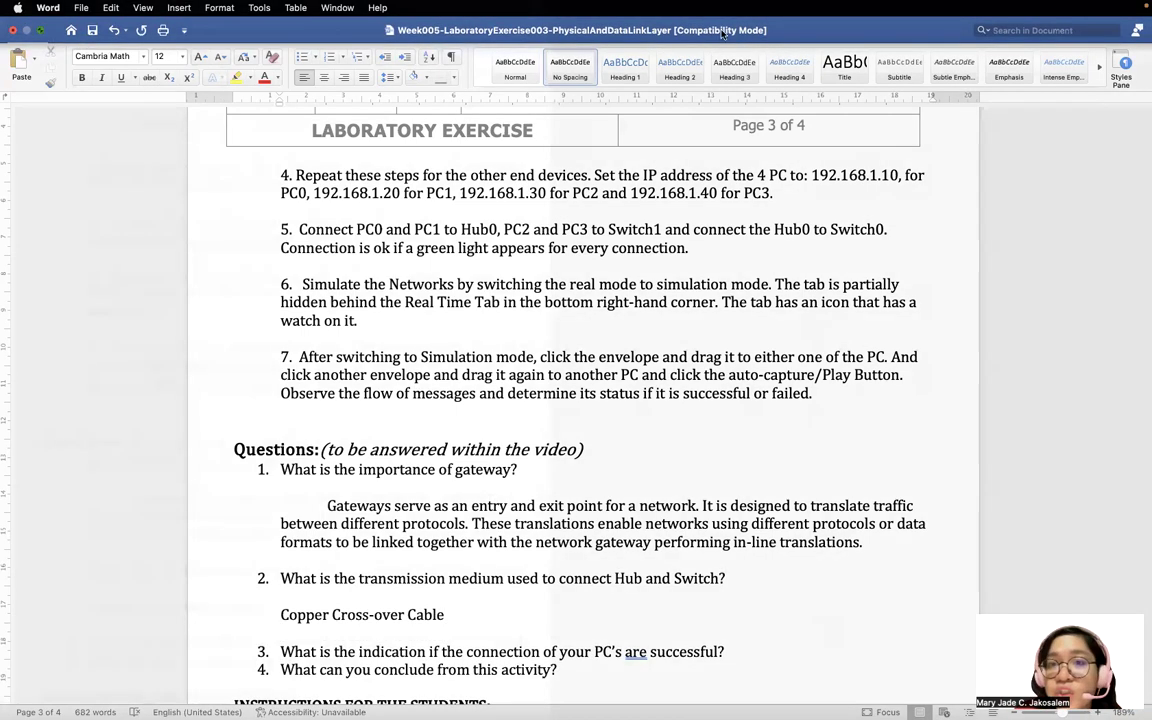
key("super+Tab")
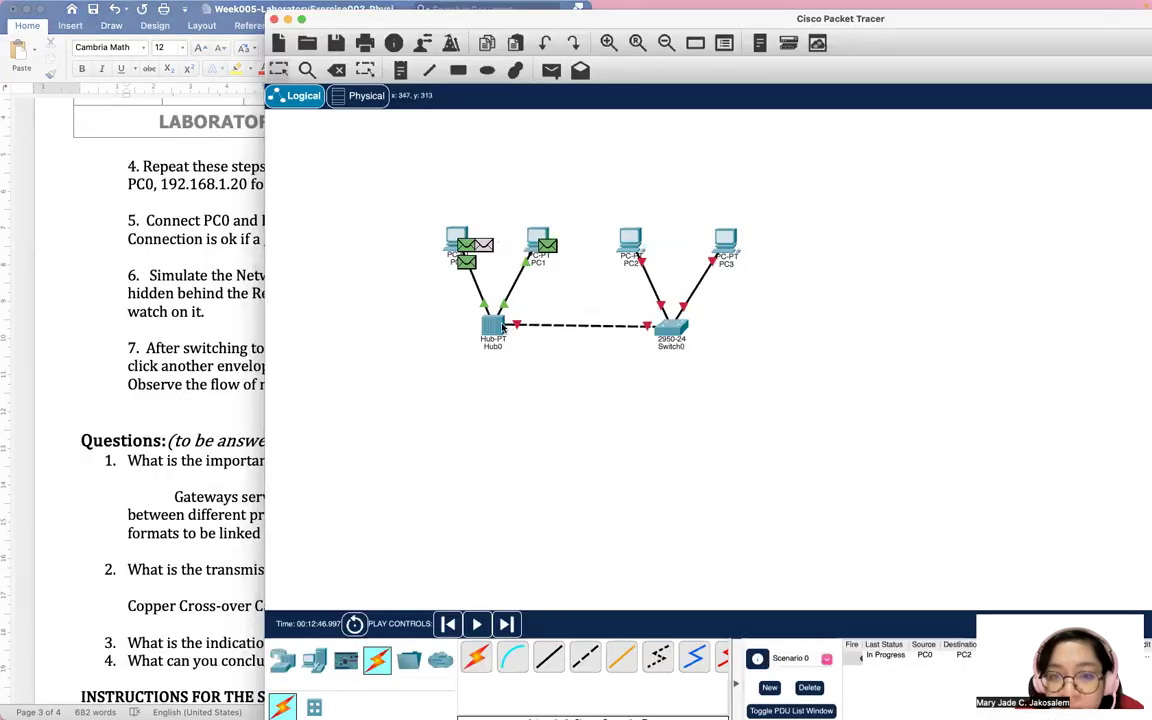
left_click(123, 455)
left_click(728, 436)
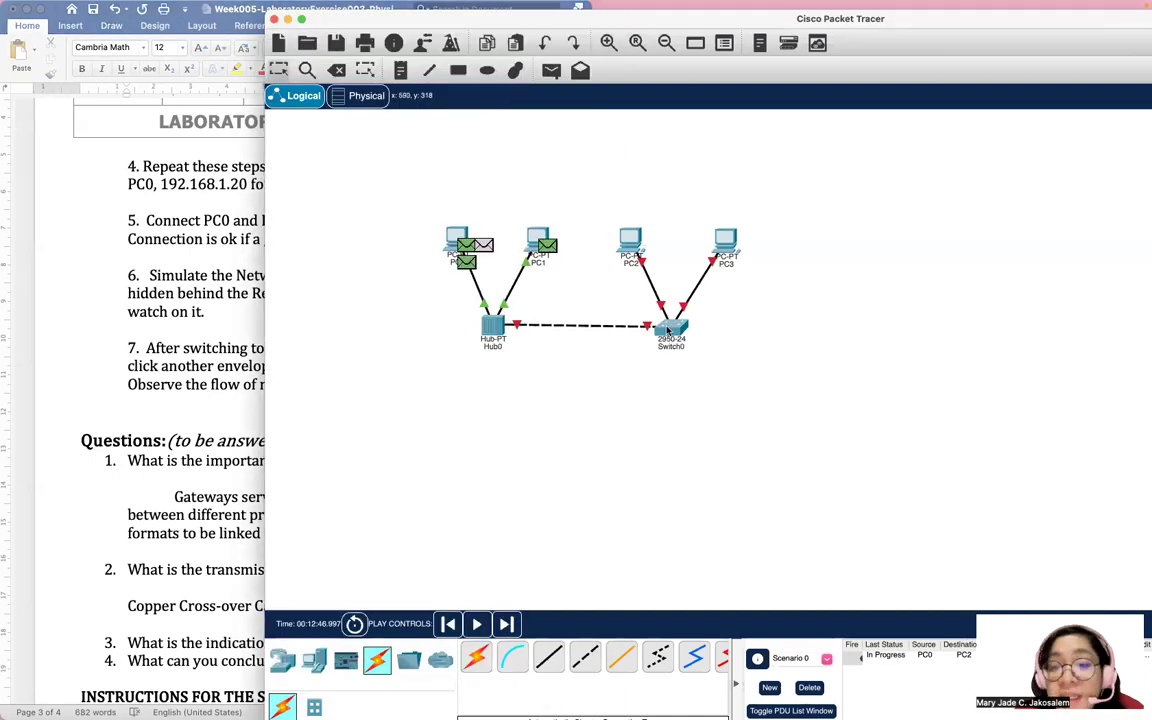
left_click(112, 424)
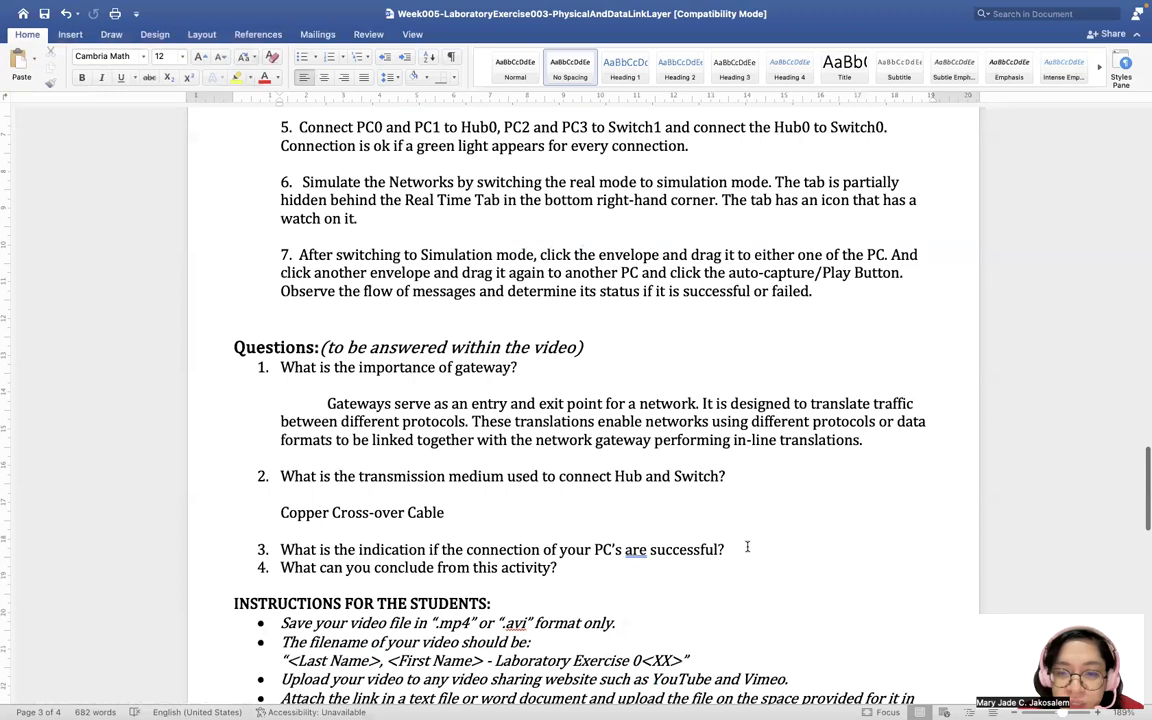
Start an indented answer under question 3 reading "All lights are green", leaving a blank line above it.
left_click(725, 548)
key("Return")
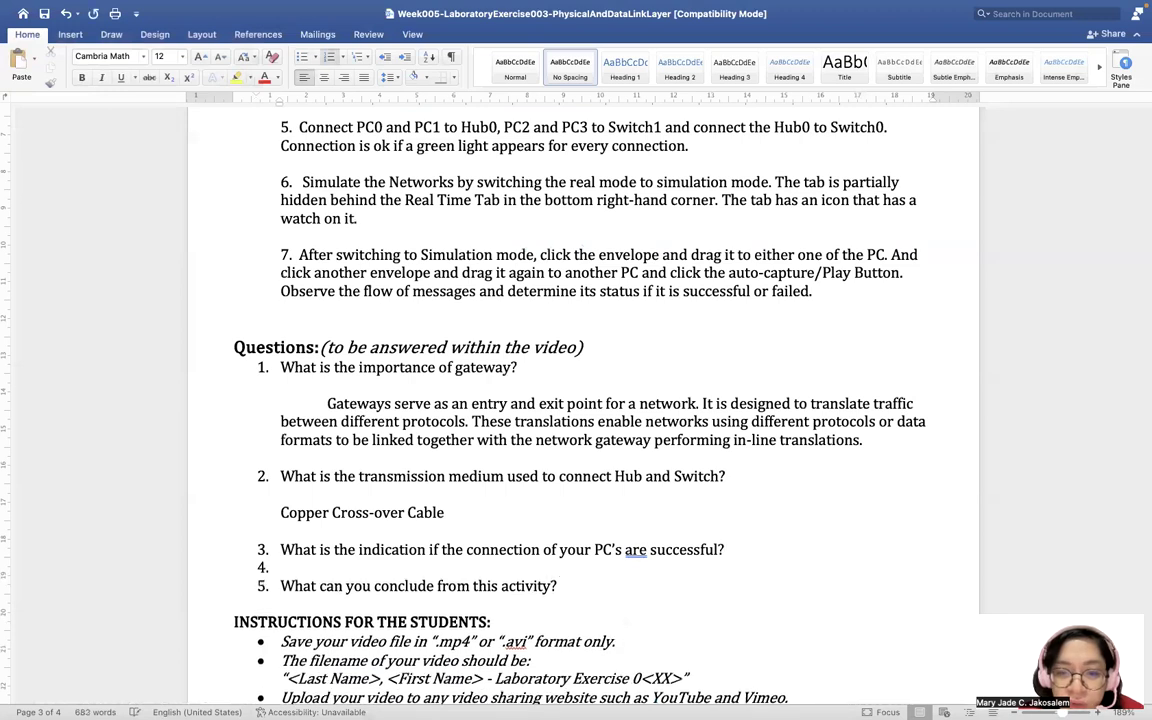
key("BackSpace")
key("Return")
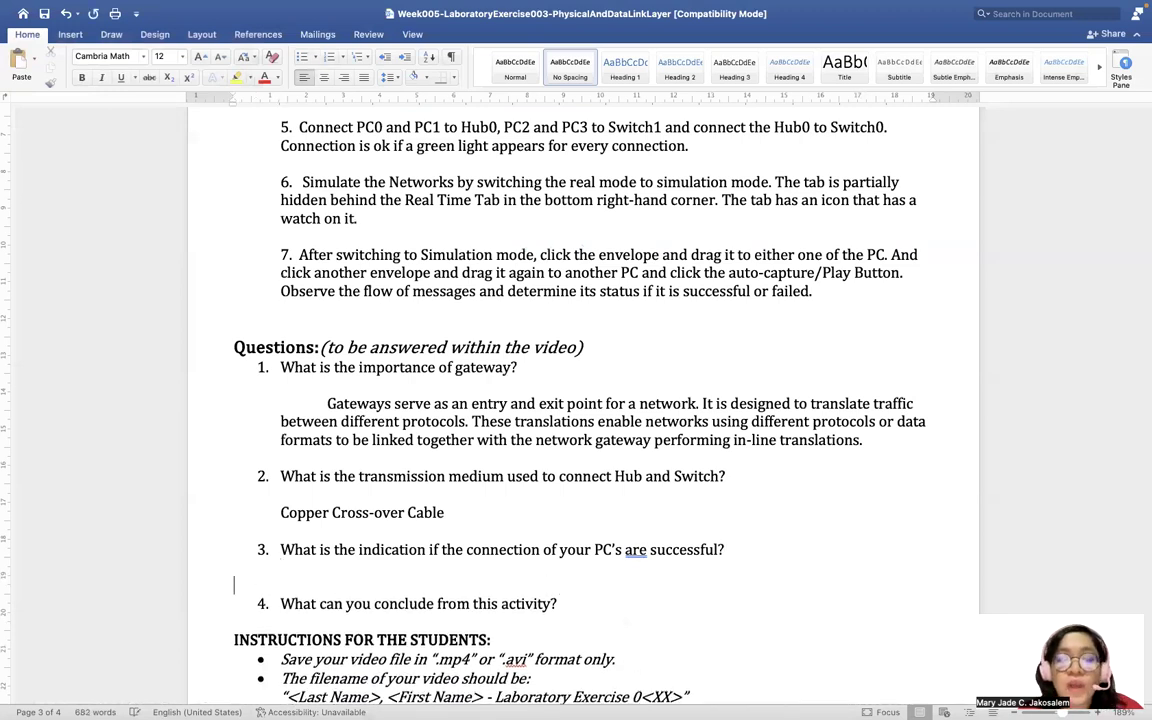
key("Tab")
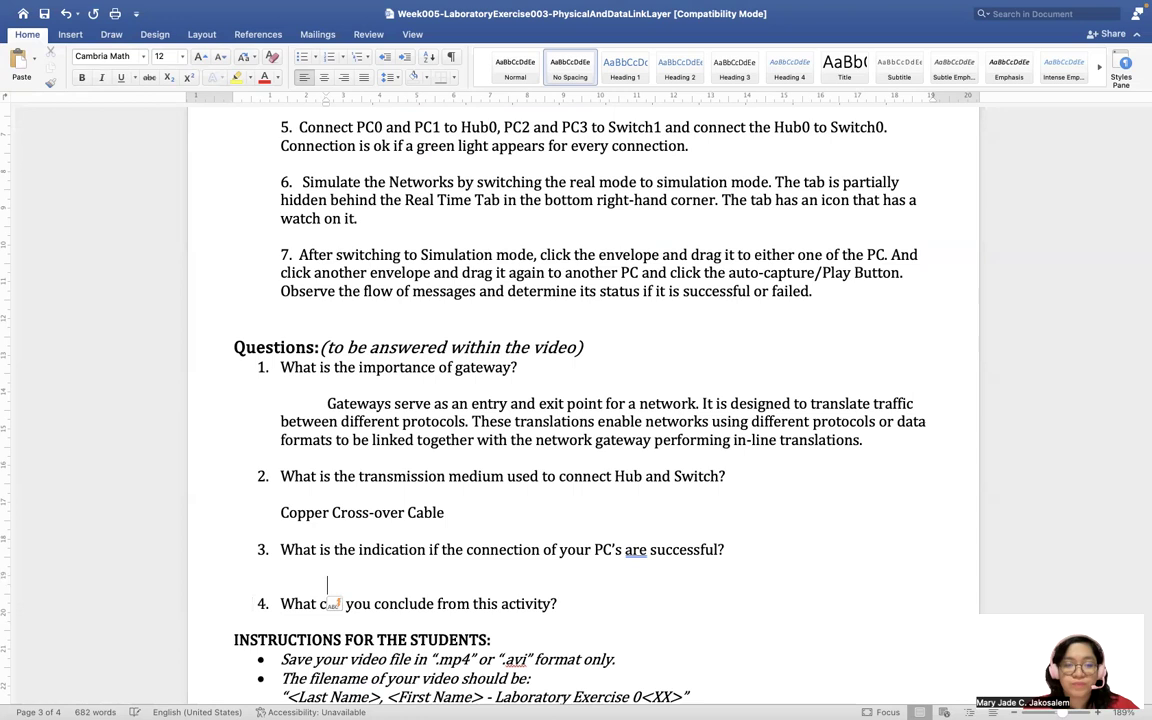
type("All lights are ")
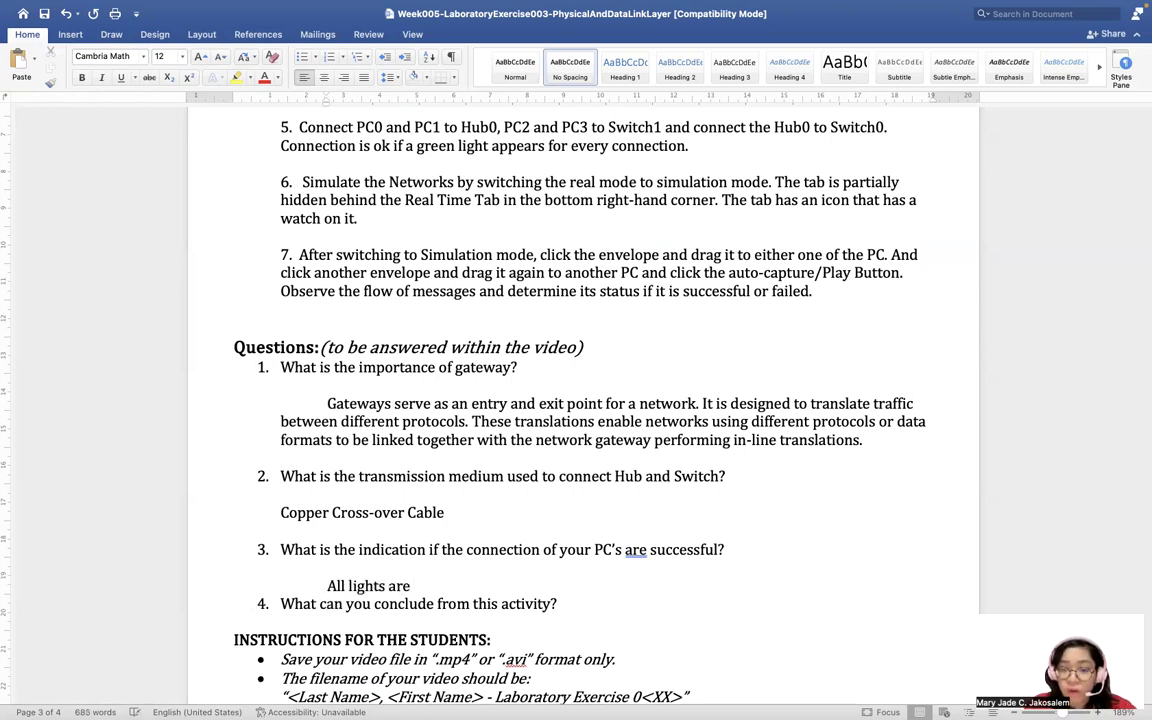
type("green")
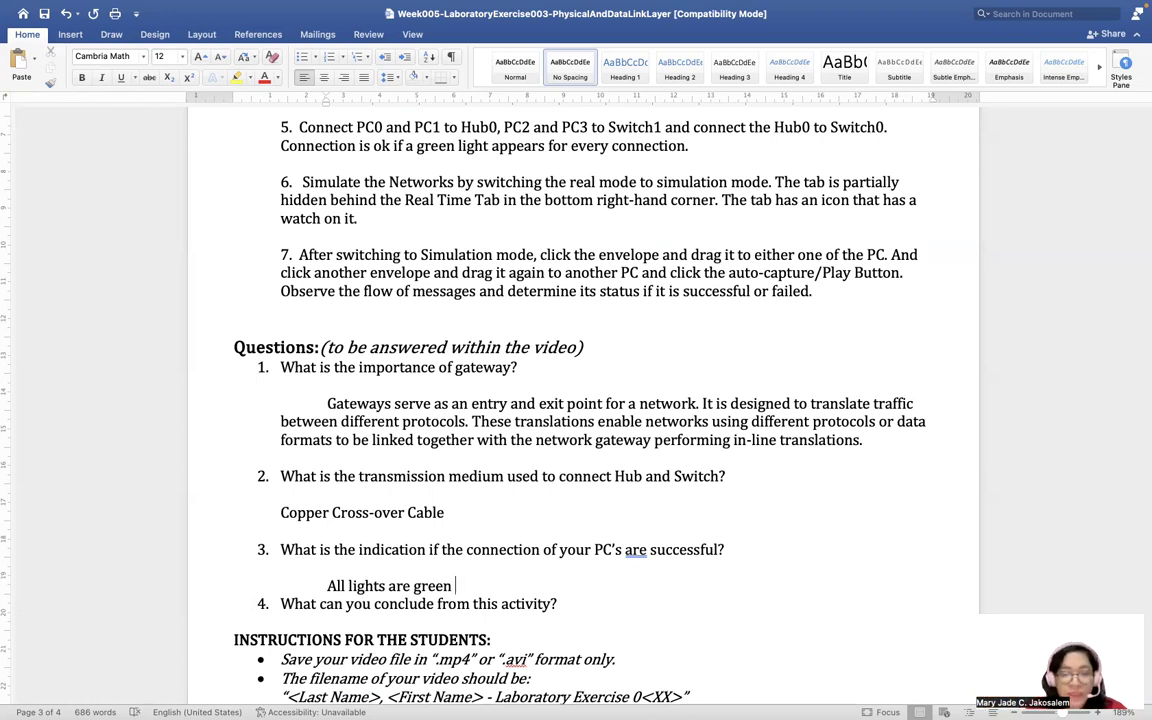
Continue the question 3 answer with "and when you press the play button in the simulation mode,".
type("and when h")
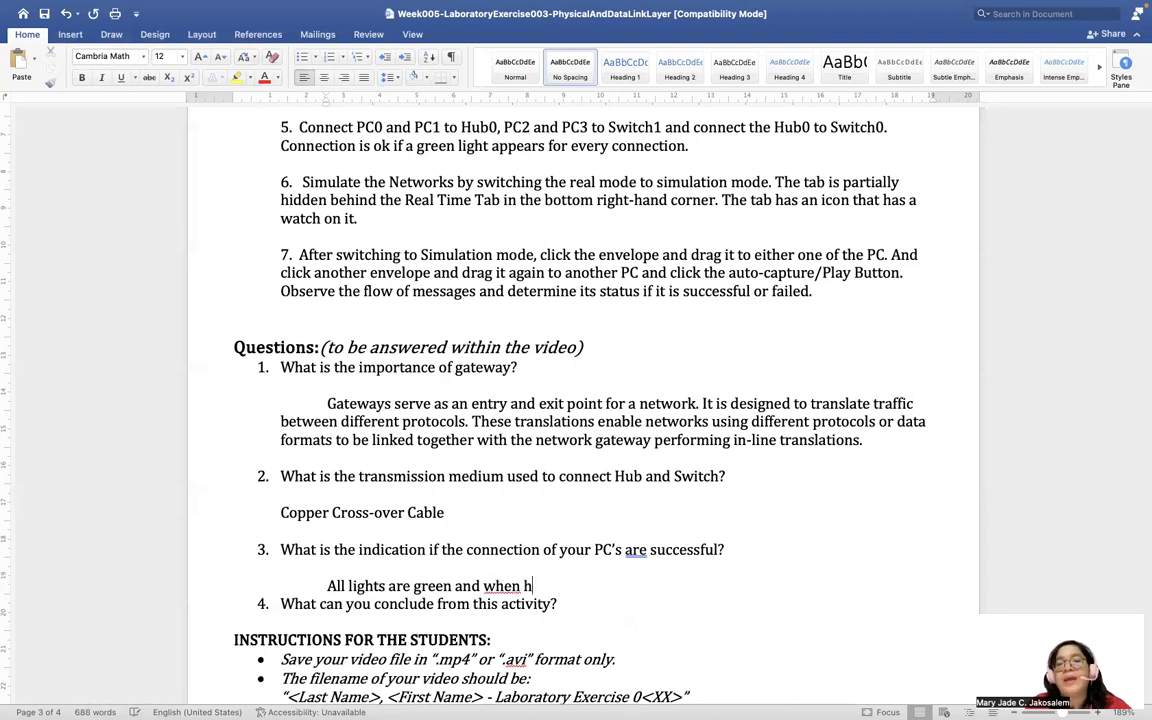
key("BackSpace")
type("you press ")
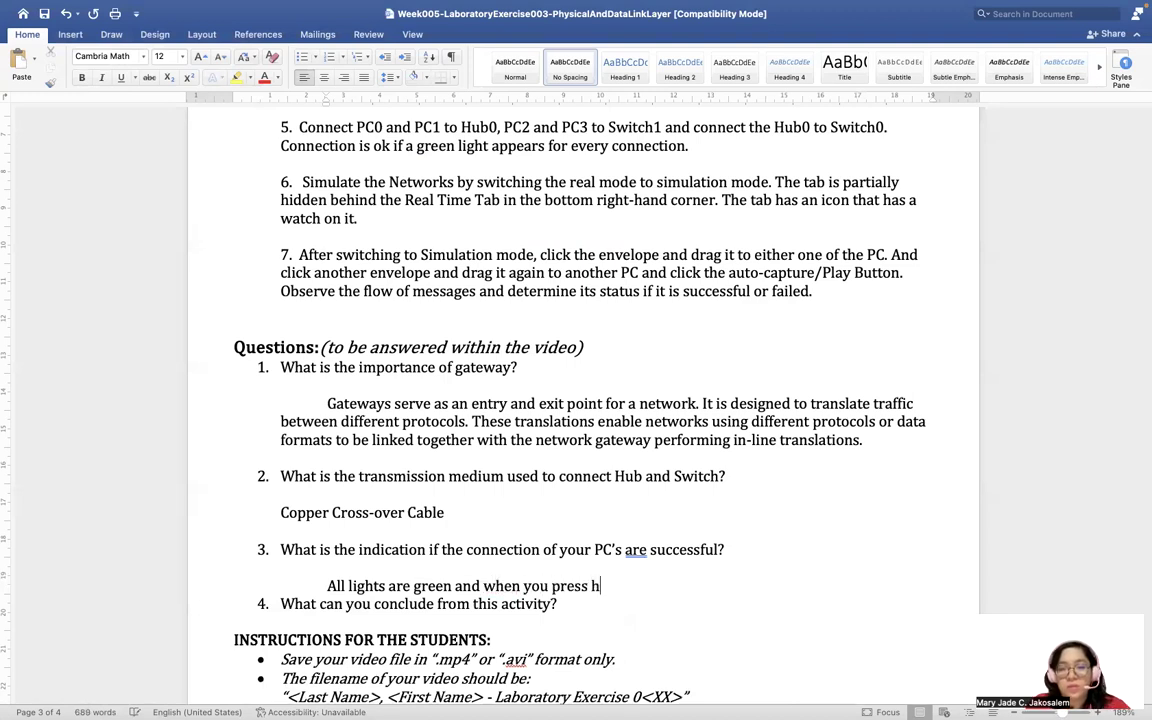
type("the play button ")
type("for t")
key("BackSpace")
key("BackSpace")
key("BackSpace")
key("BackSpace")
key("BackSpace")
type("in the simulation mode,")
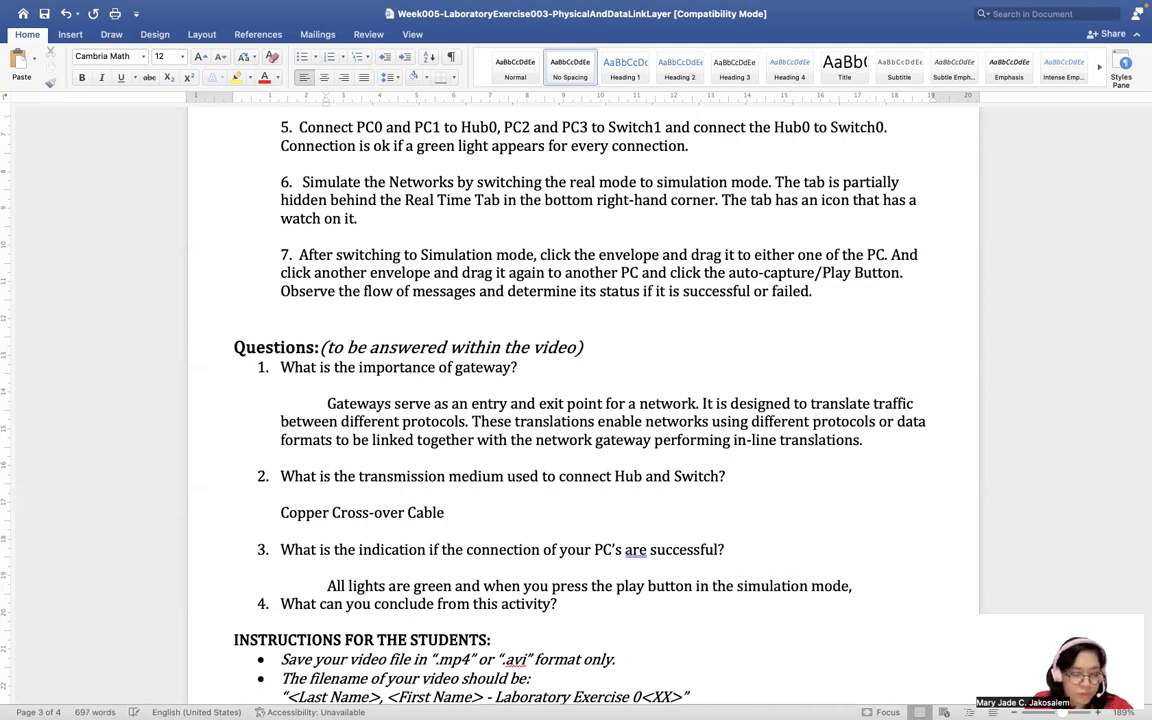
Add "there is a check" after "simulation mode," in the question 3 answer.
type(" the")
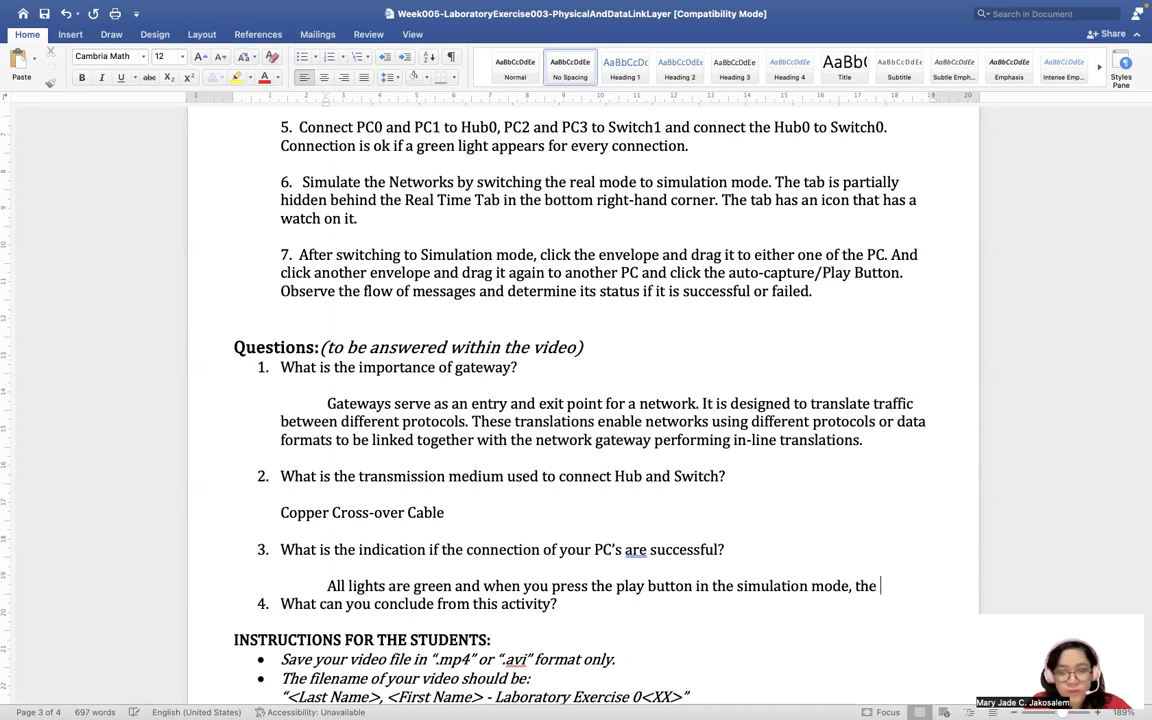
key("BackSpace")
type("ere is a heck on")
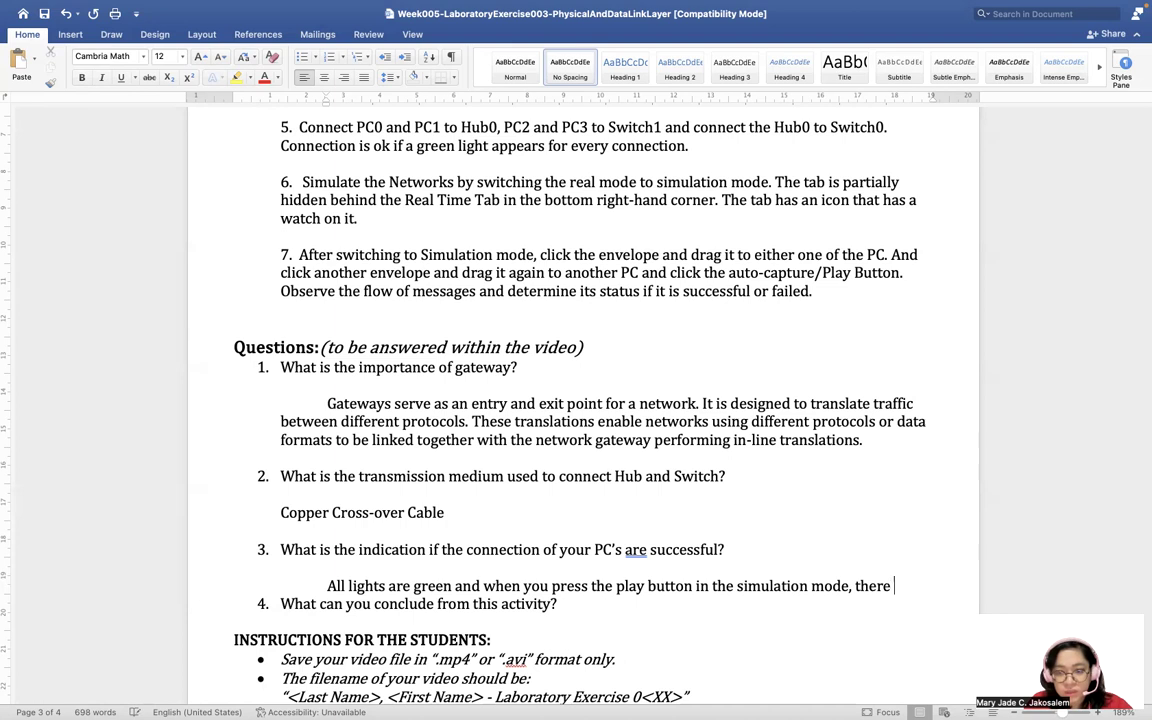
key("BackSpace")
key("BackSpace")
key("BackSpace")
key("BackSpace")
key("BackSpace")
key("BackSpace")
key("BackSpace")
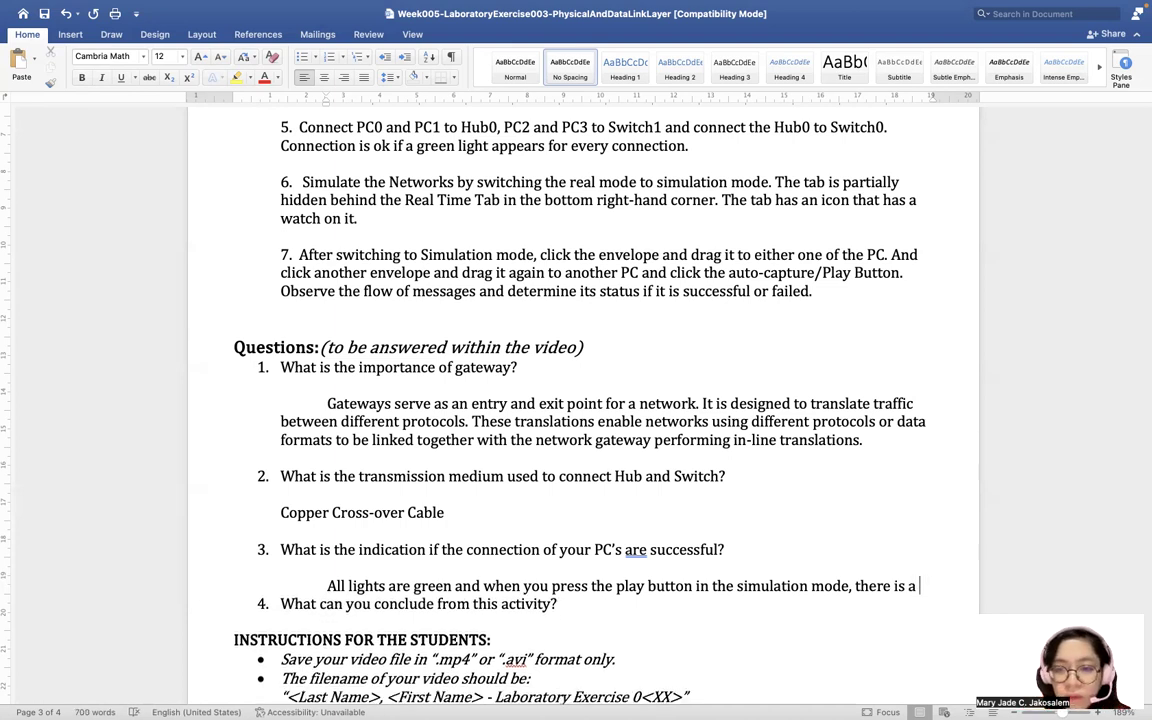
type("check")
Adjust the indentation of the question 3 answer so that only its first line is indented.
left_click(325, 594)
key("BackSpace")
key("Tab")
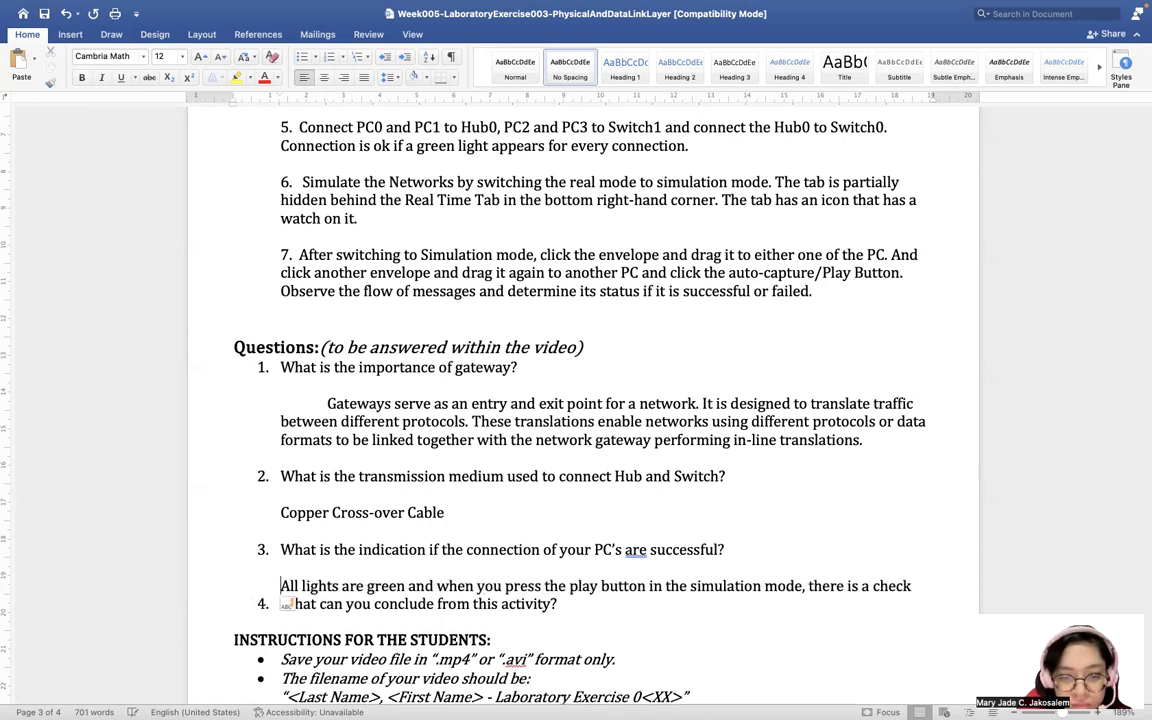
key("super+z")
Continue the question 3 answer with "on the green envelopes signaling the success", spelling "signaling" with one l.
type("on the green envel")
key("BackSpace")
type("lo")
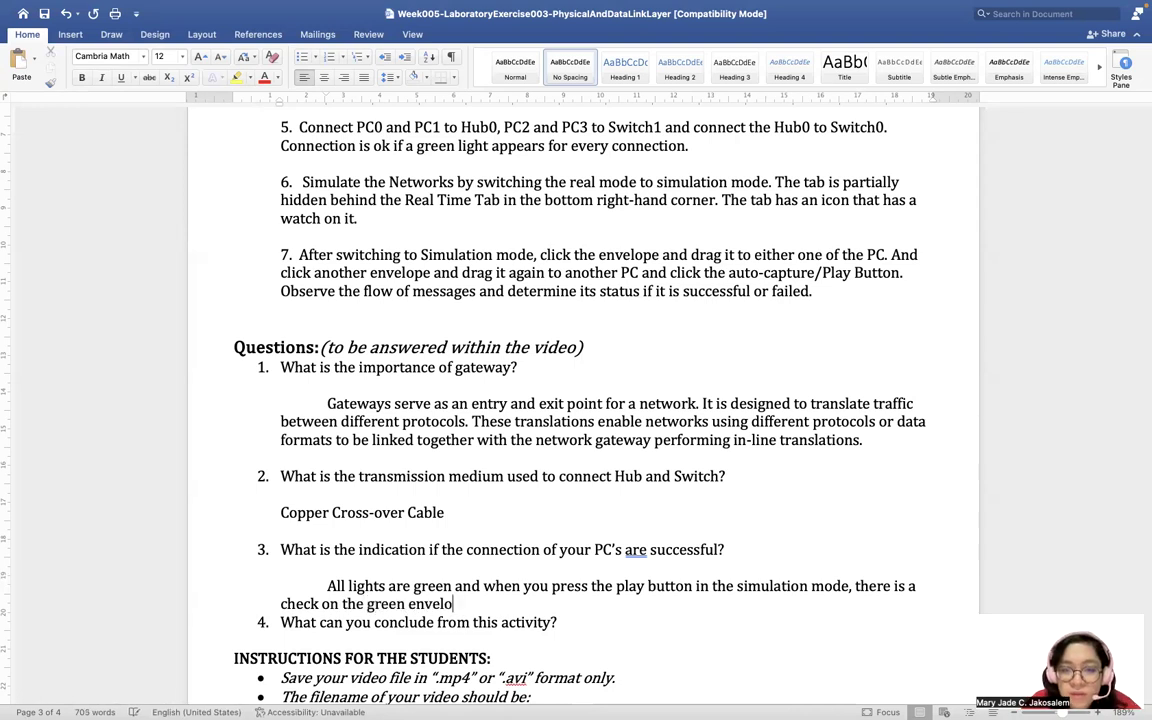
type("pes signalling the success")
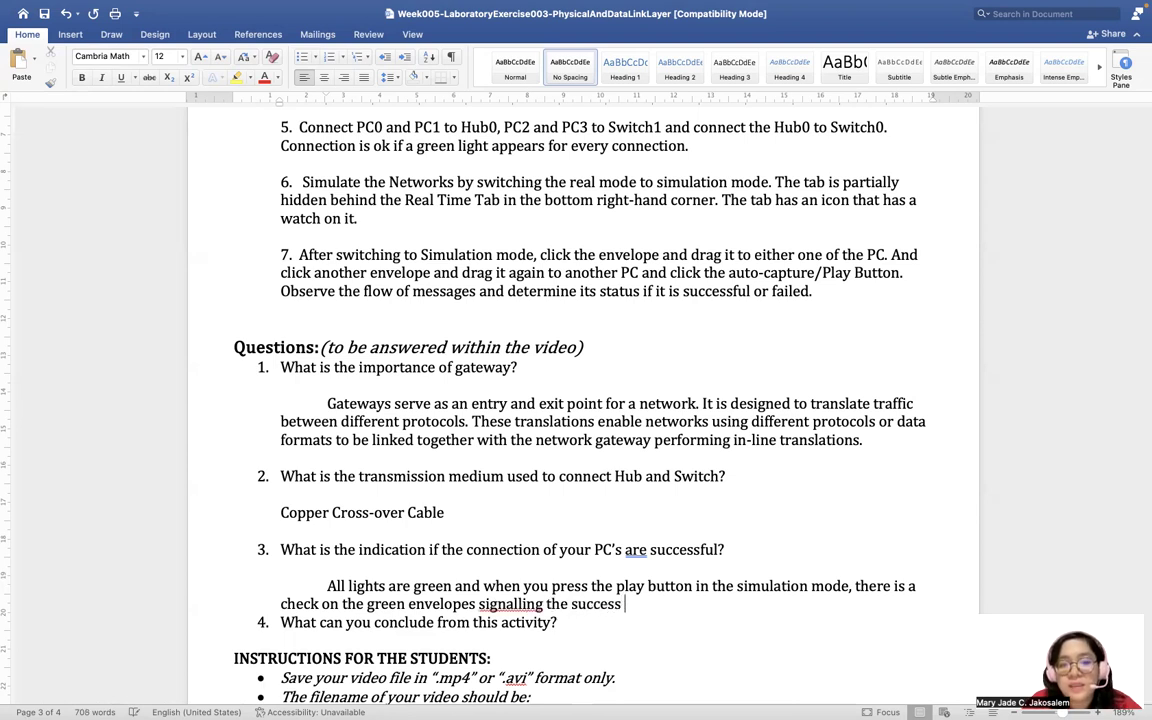
left_click(521, 604)
key("BackSpace")
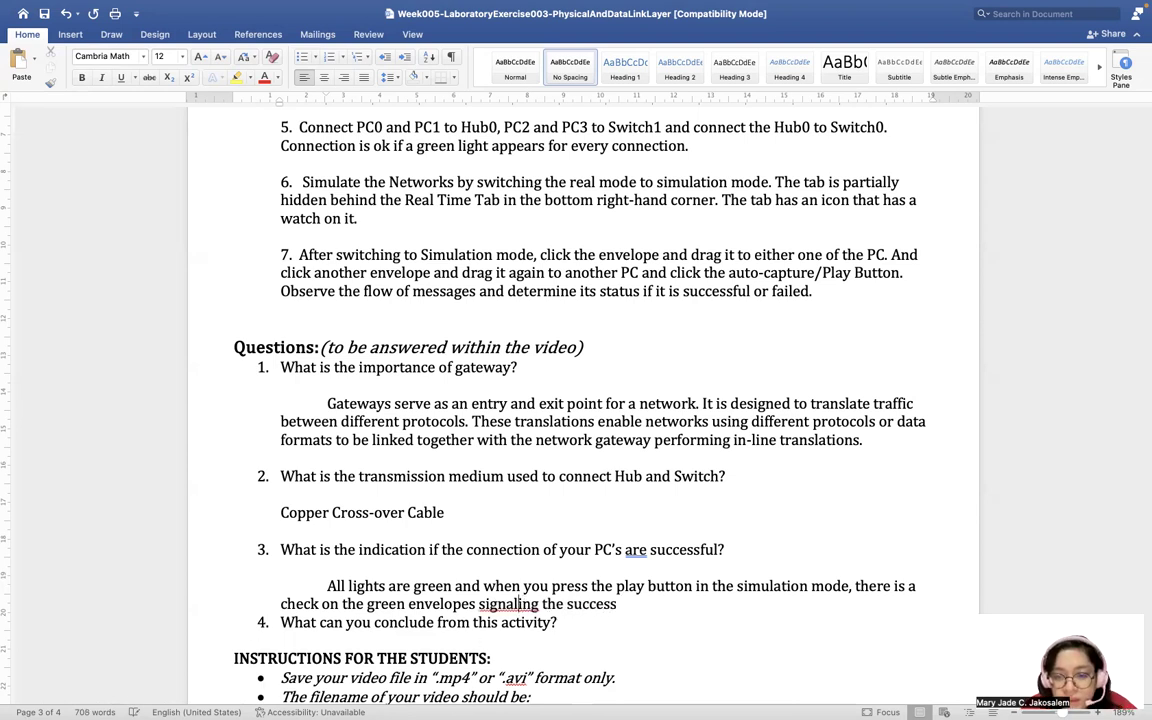
Finish the question 3 answer with "of data transmission." and add a blank line below it.
left_click(671, 606)
type("of dat")
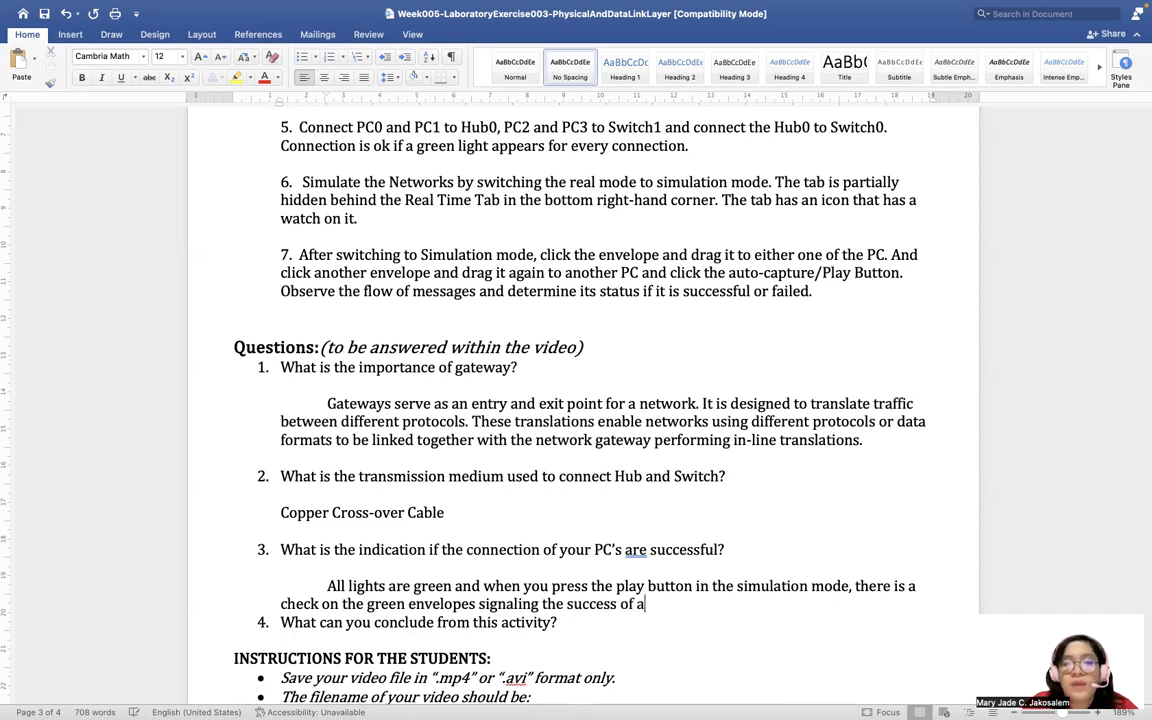
type("a transmission.")
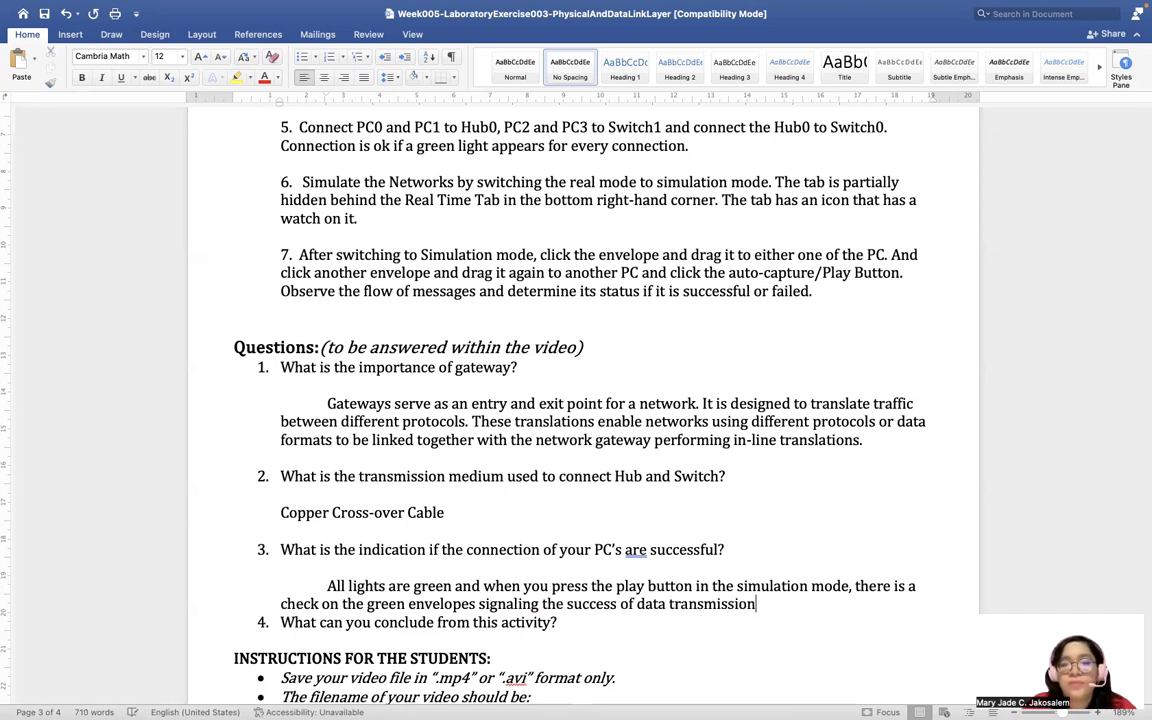
key("Return")
Insert an indented answer line under question 4, leaving a blank line between it and the question.
scroll(573, 457, "down", 4)
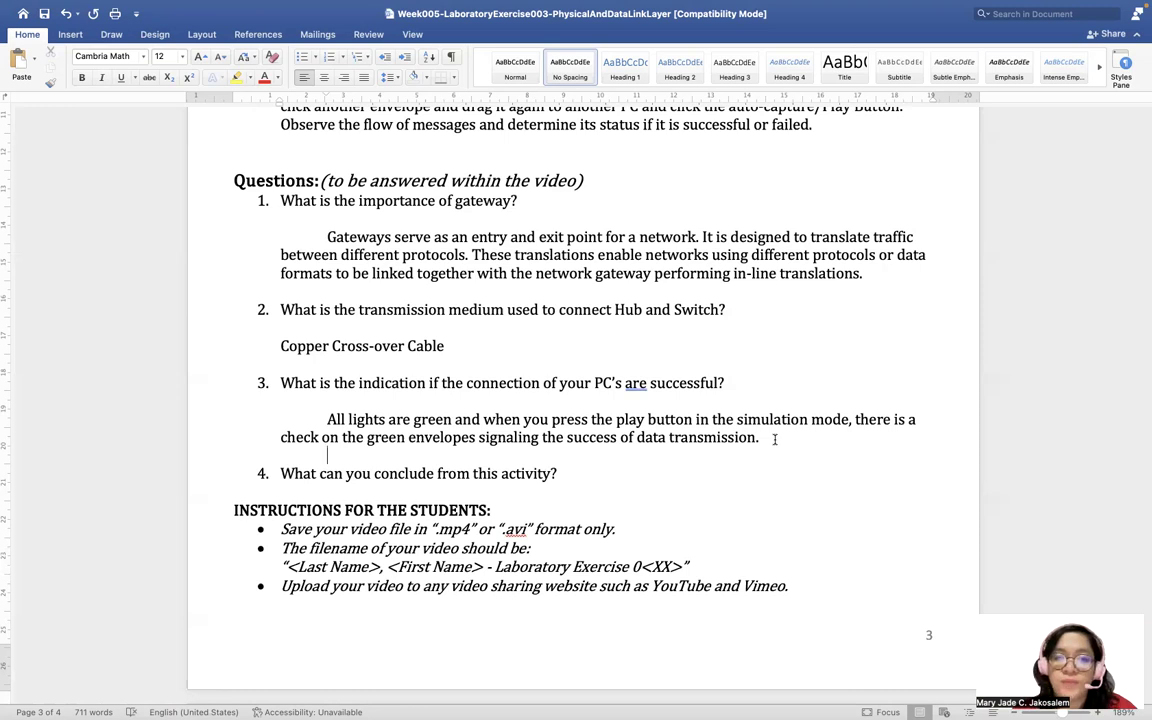
left_click(581, 473)
key("Return")
key("BackSpace")
key("Tab")
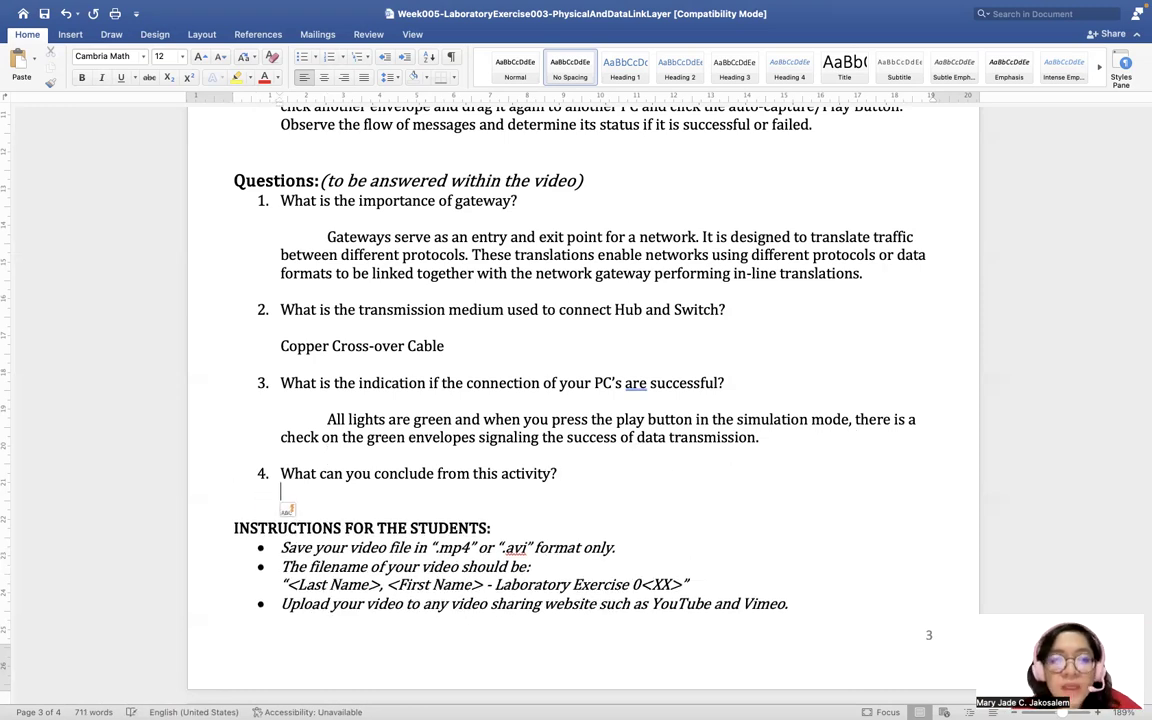
key("Tab")
key("Return")
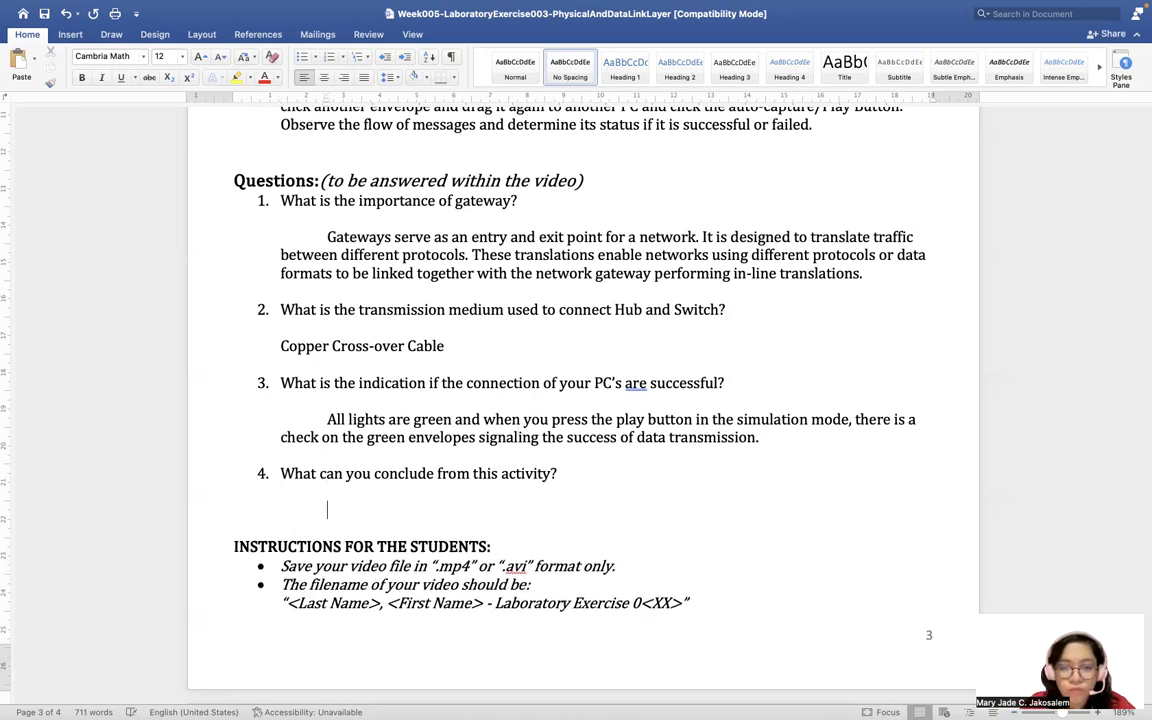
Begin the question 4 answer with "In conclusion, gateways are essential in networking and".
type("In conclusion, gatewat")
key("BackSpace")
type("ys are")
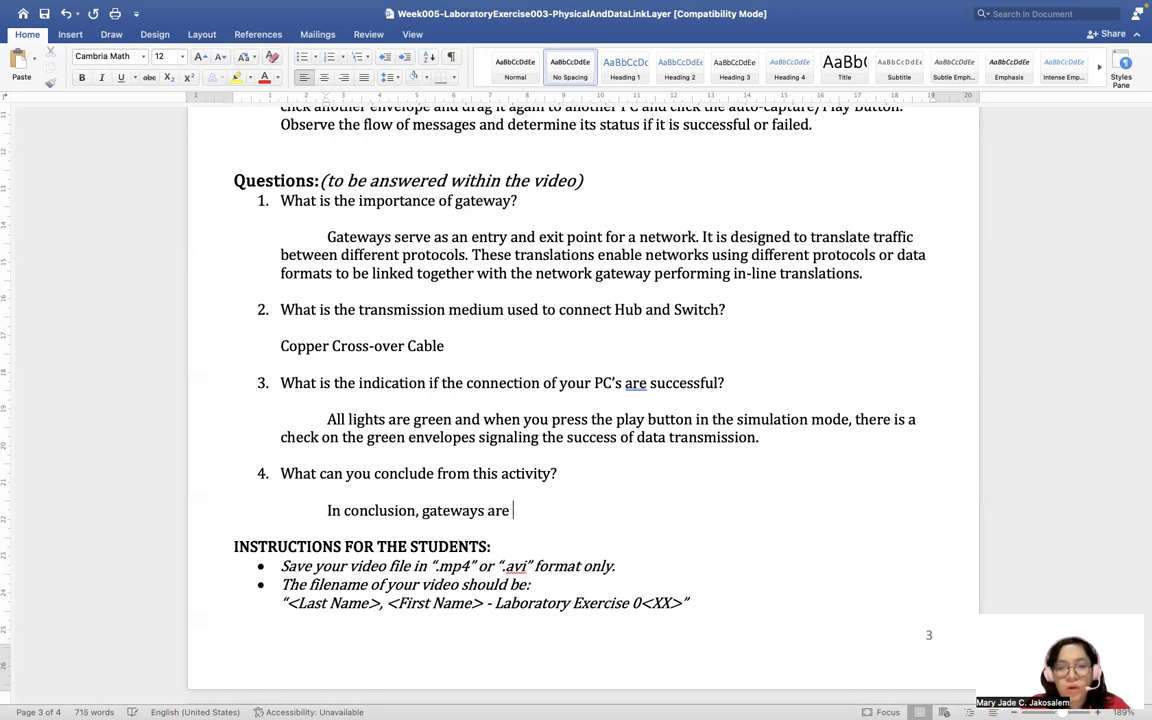
type(" essential ")
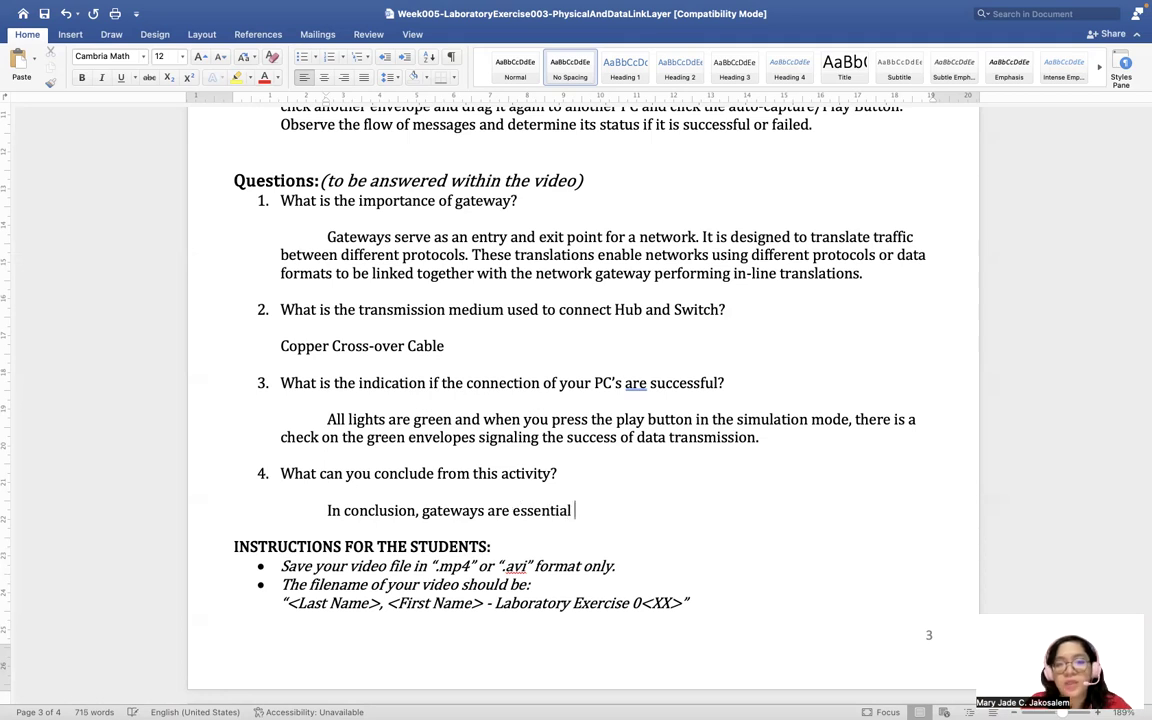
type("in networking ")
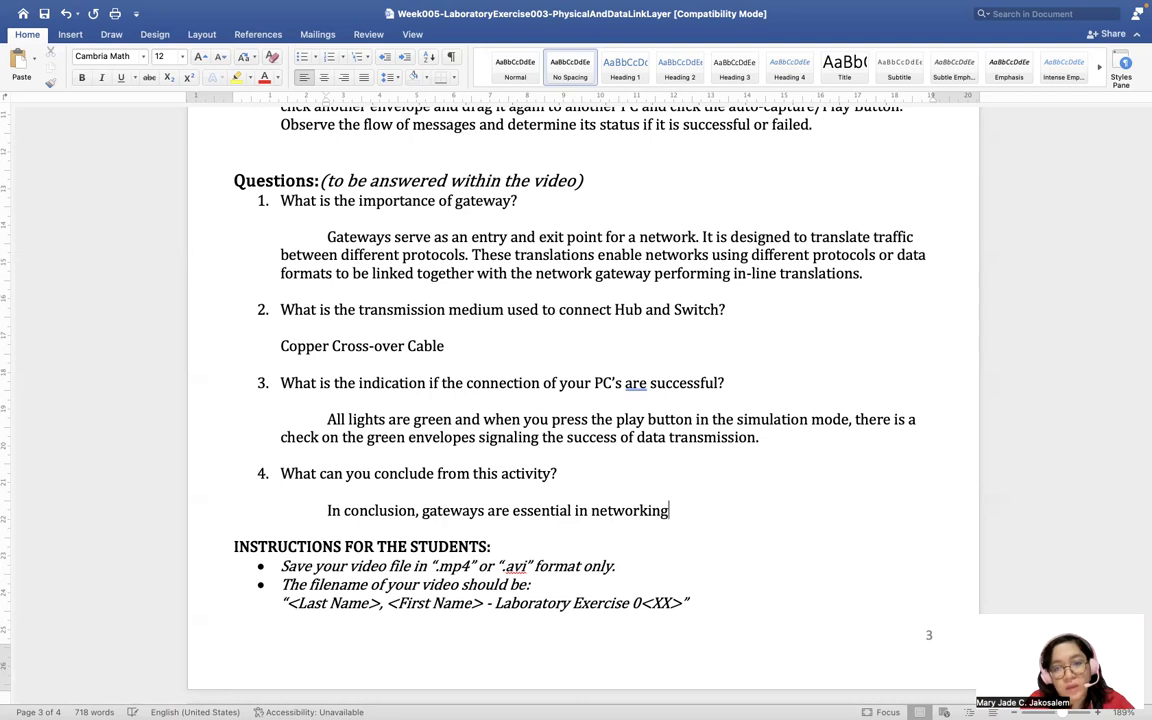
type("and")
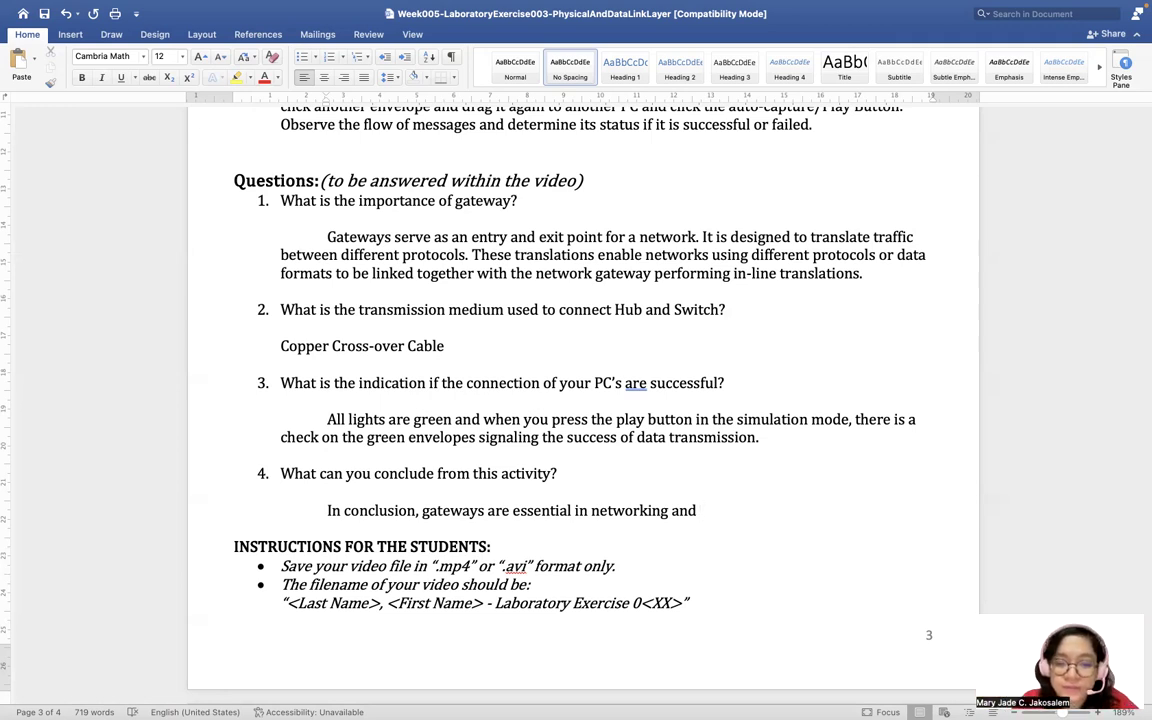
Continue the question 4 answer with "each end device should have a unique IP address".
type("each en")
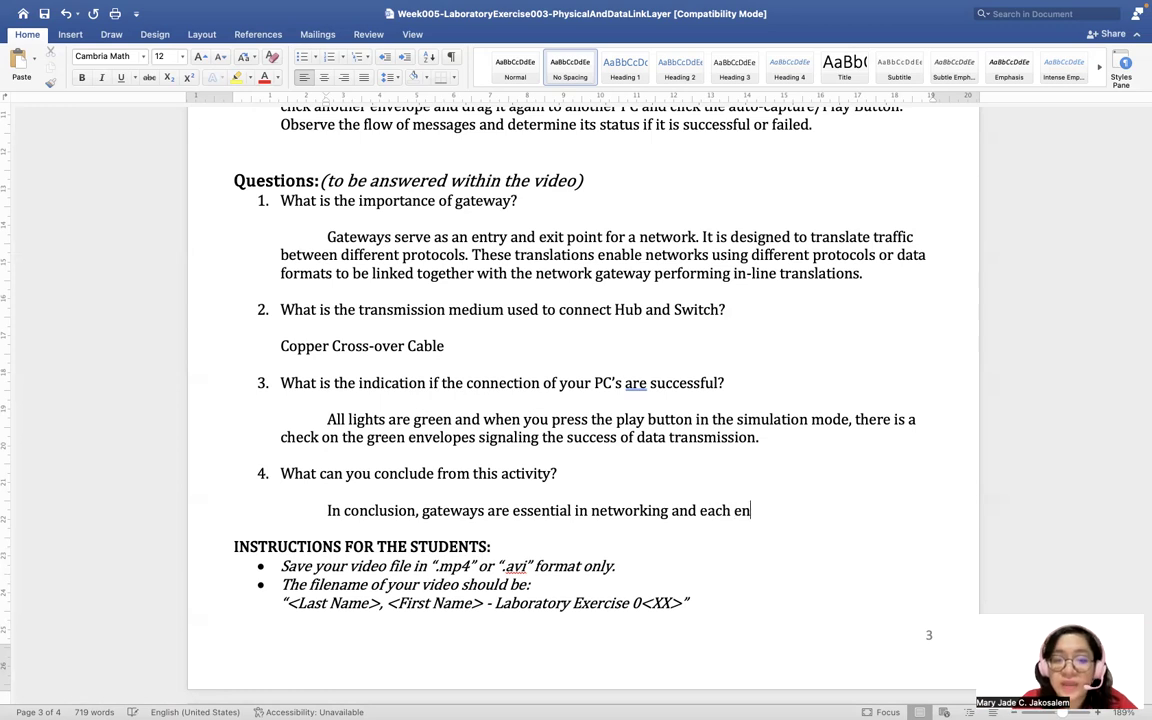
type("d device should ")
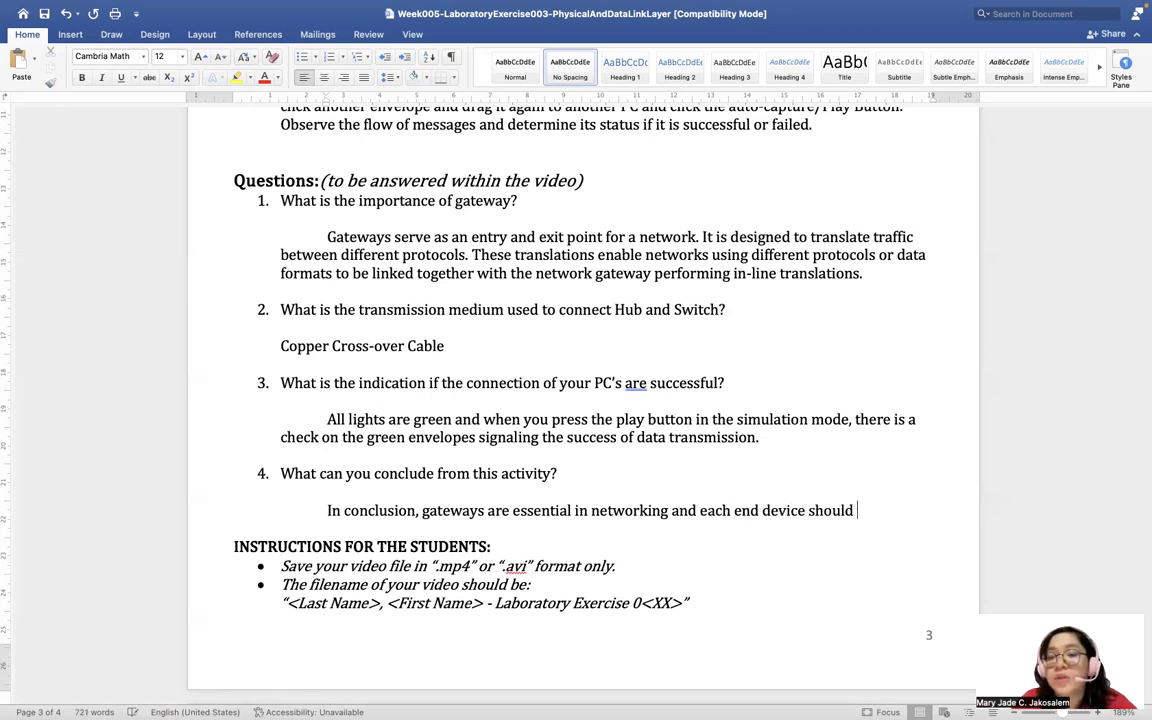
type("have a unique")
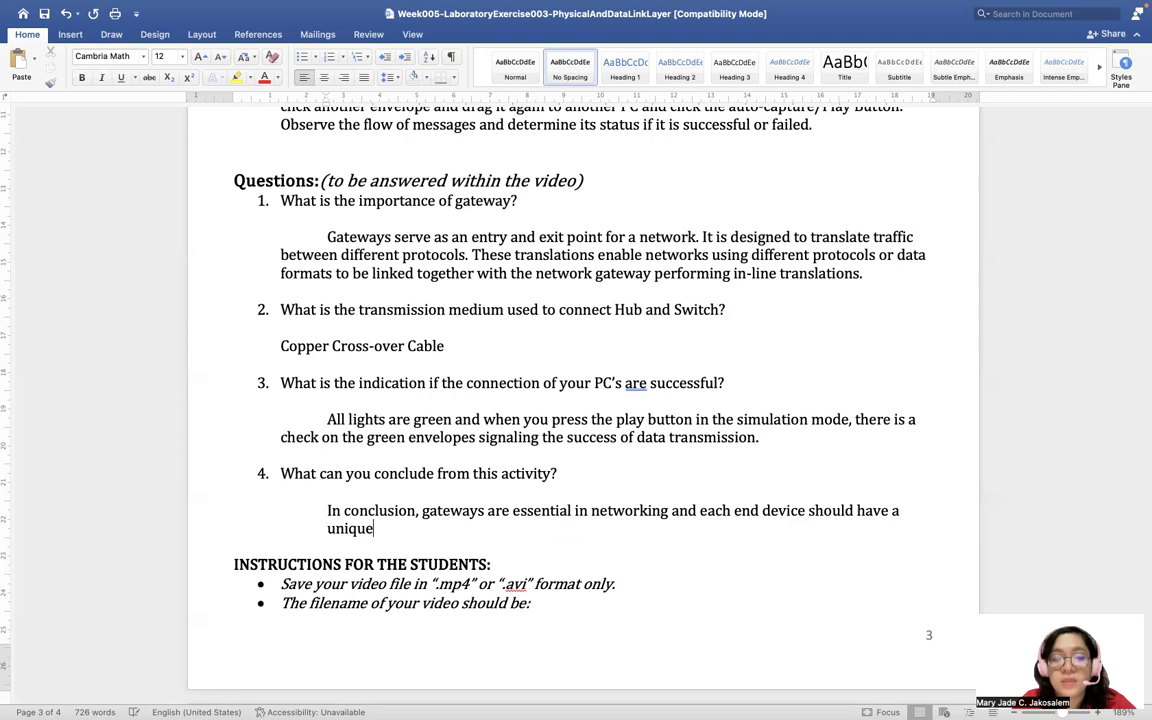
type(" IP address")
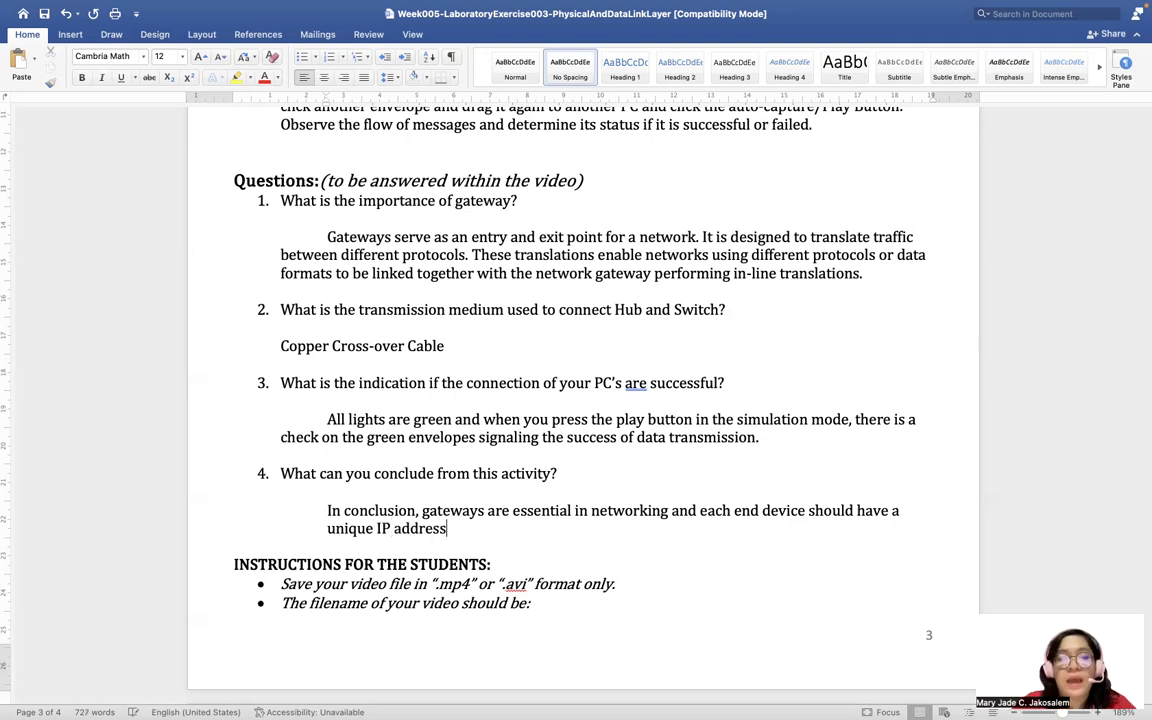
Reformat the question 4 answer so that only its first line is indented, matching the answers above.
left_click(319, 505)
key("BackSpace")
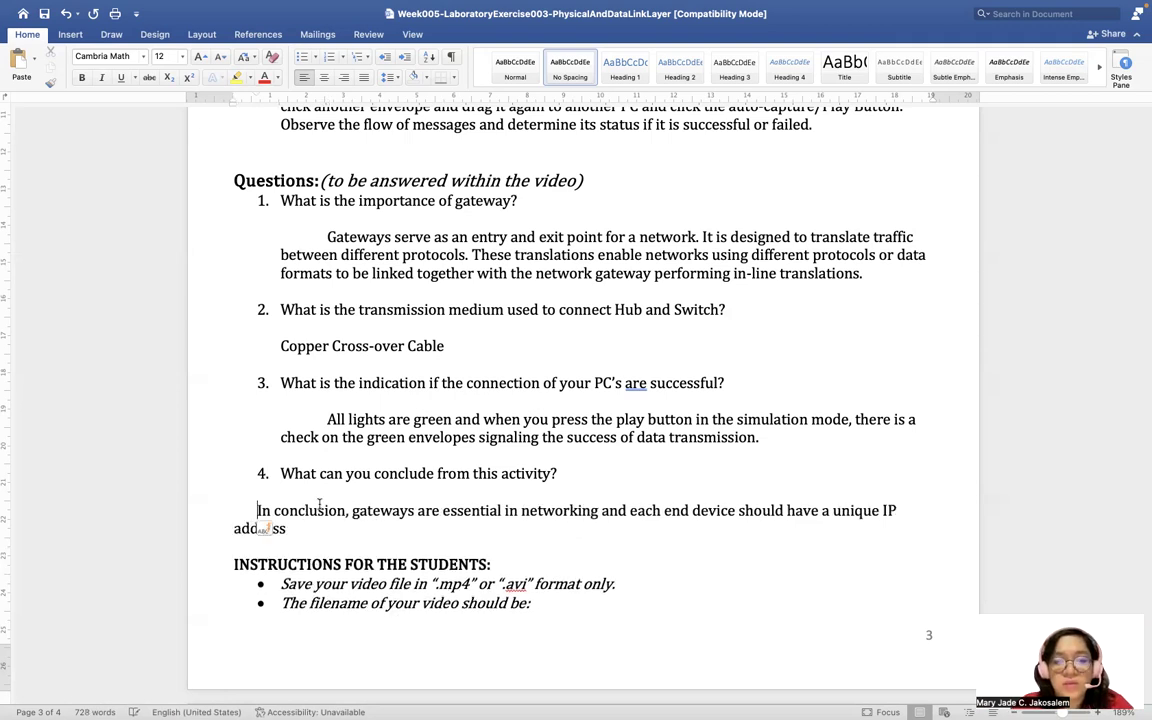
key("Tab")
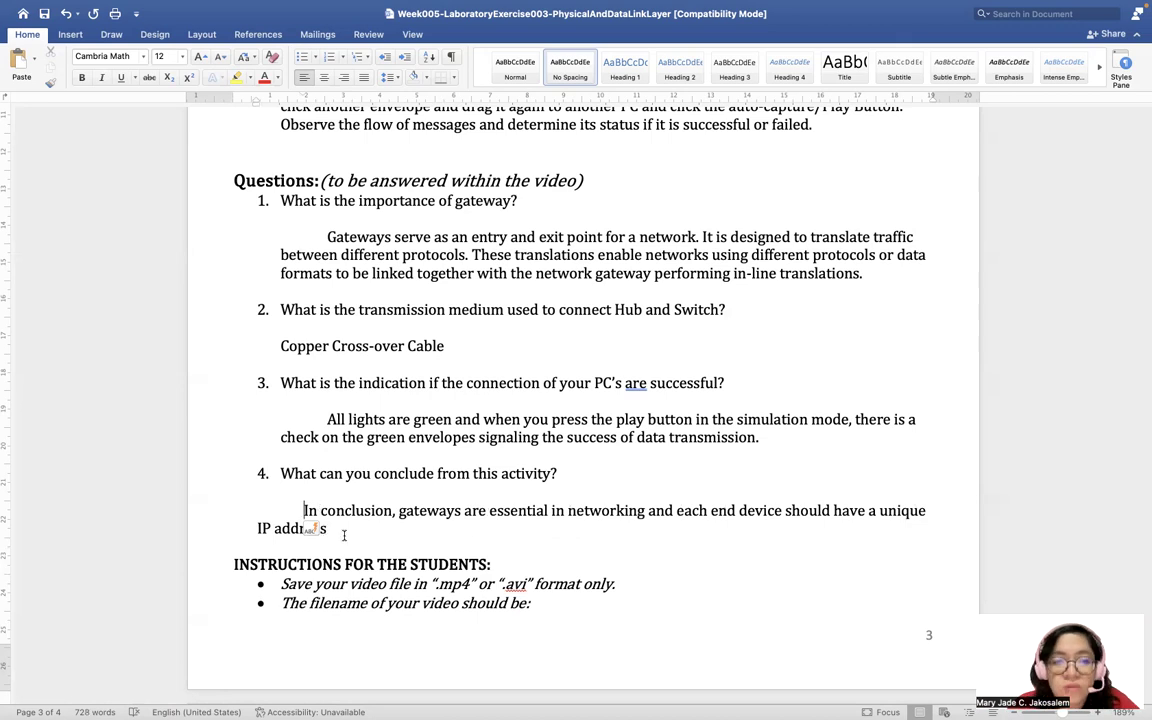
key("Tab")
Complete the first sentence of the question 4 answer with "for a successful connection.".
left_click(402, 529)
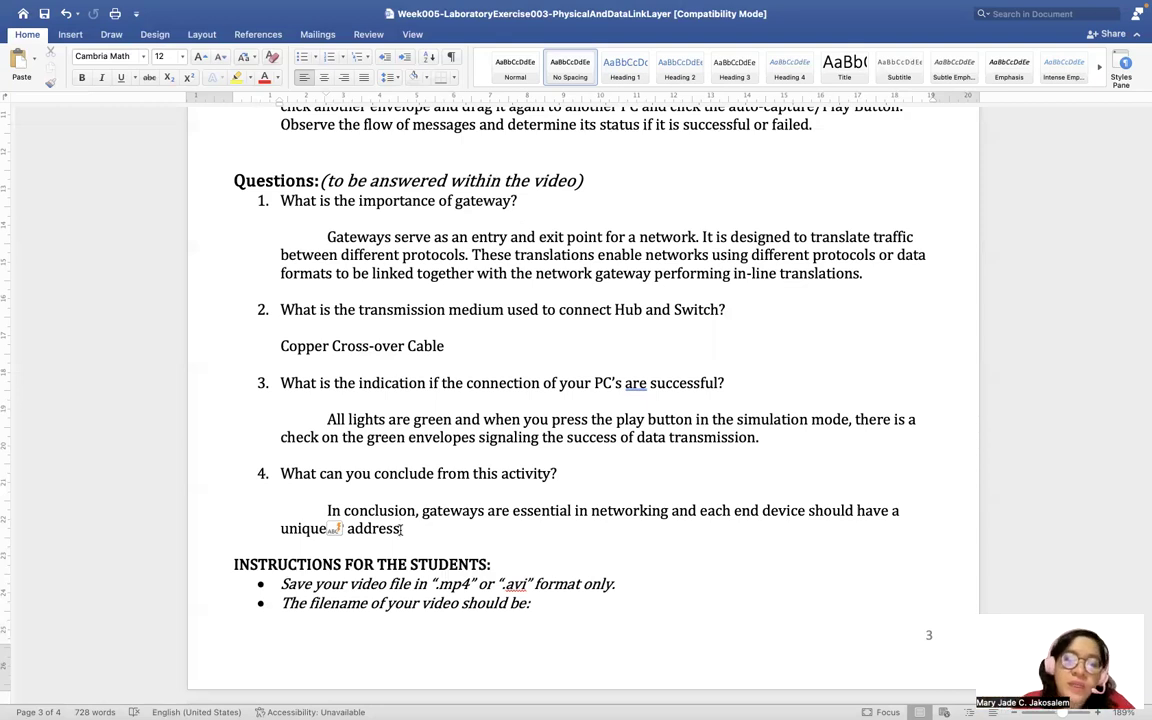
type("fo")
key("BackSpace")
key("BackSpace")
type("for a successful connection. ")
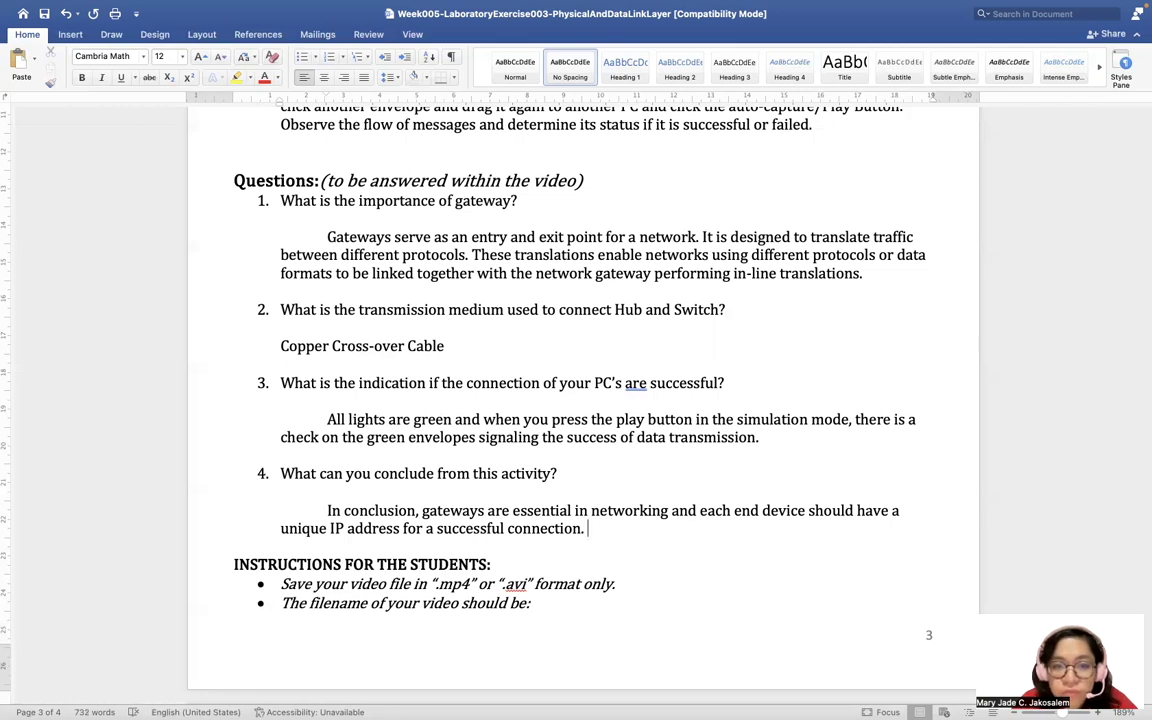
Start a second sentence in the question 4 answer reading "Furthermore, when you enter a specific IP address,".
type("Furthermore,")
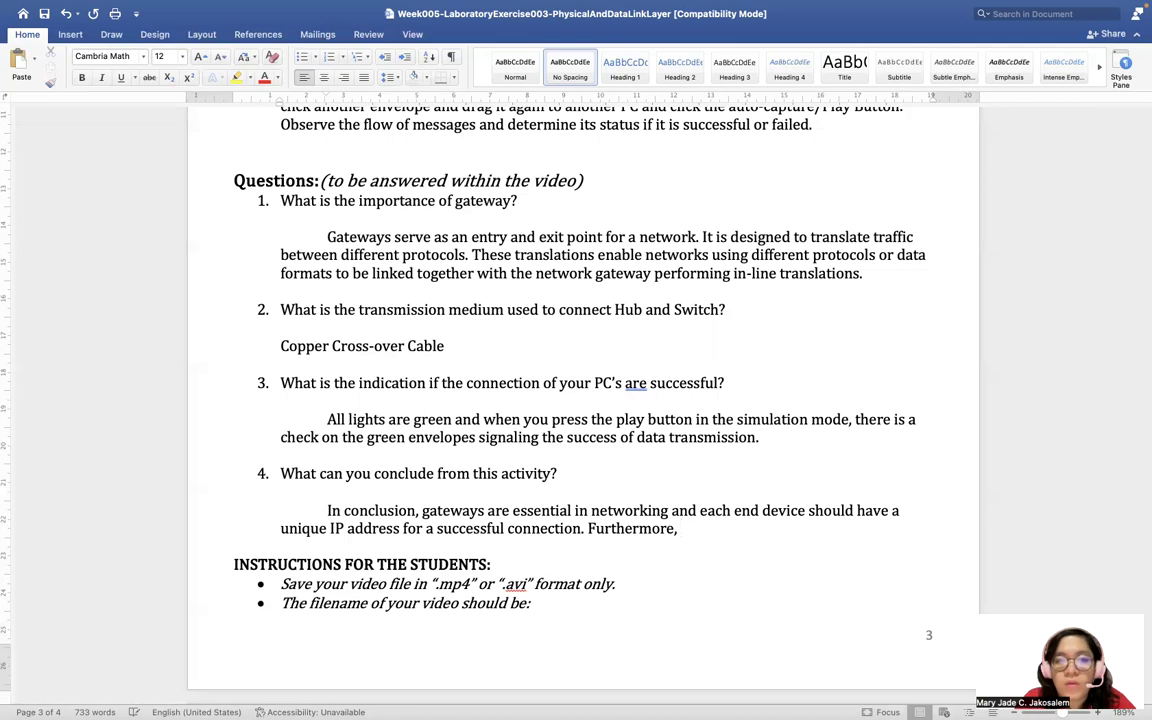
left_click(541, 562)
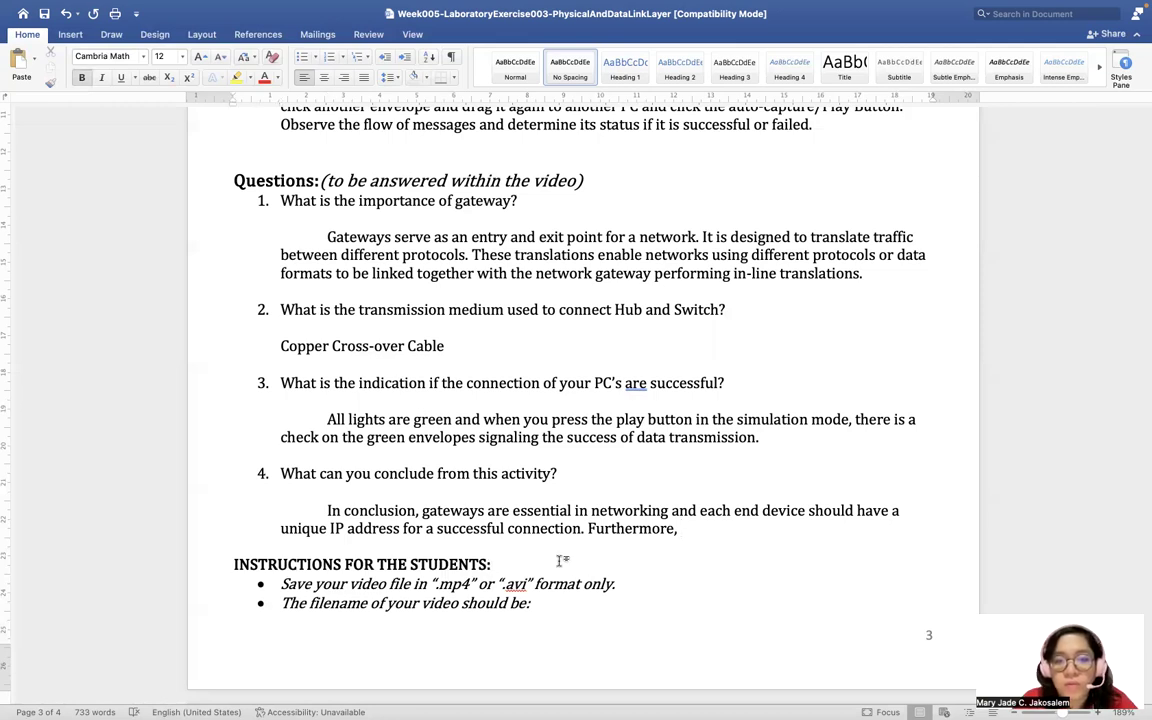
left_click(695, 527)
type("when you enter a specifi")
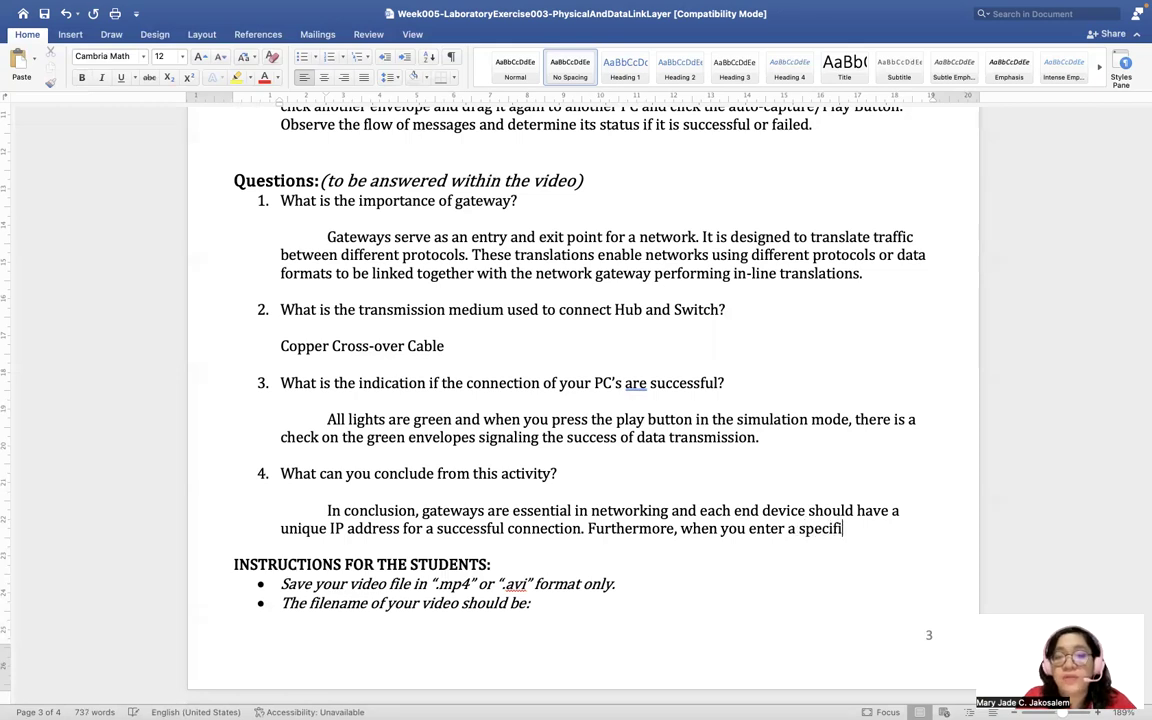
type("c IP address, ")
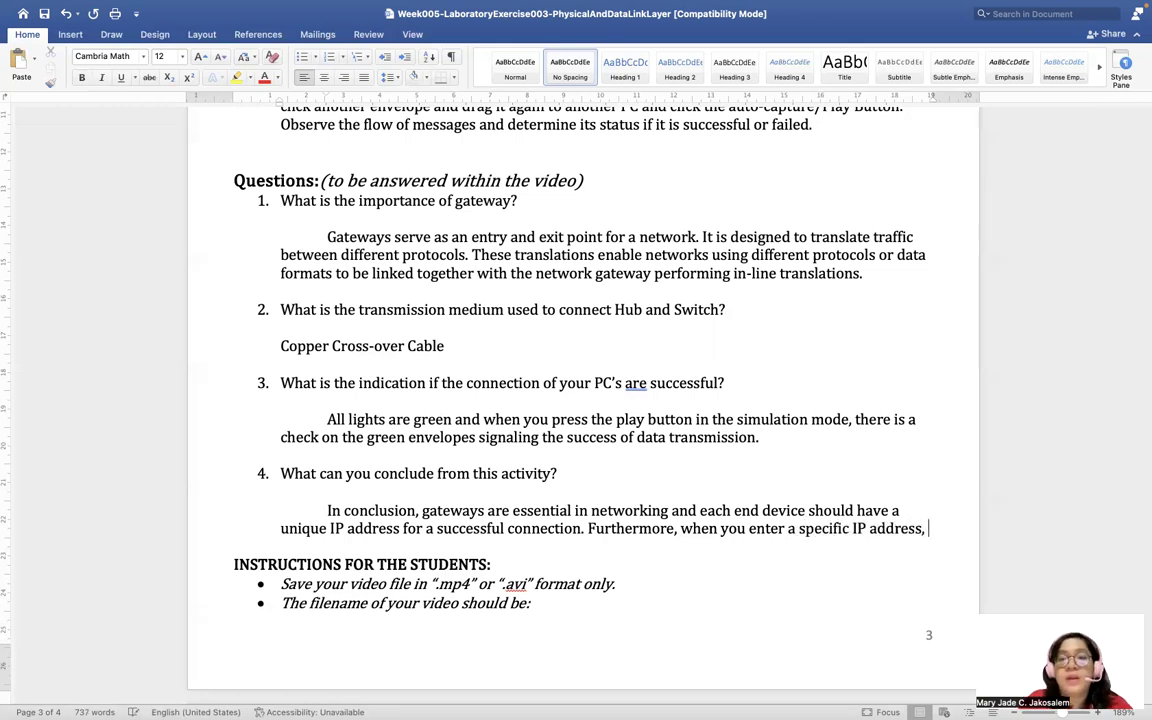
Finish the question 4 answer with "the subnet mask is automatically generated.".
type("the s")
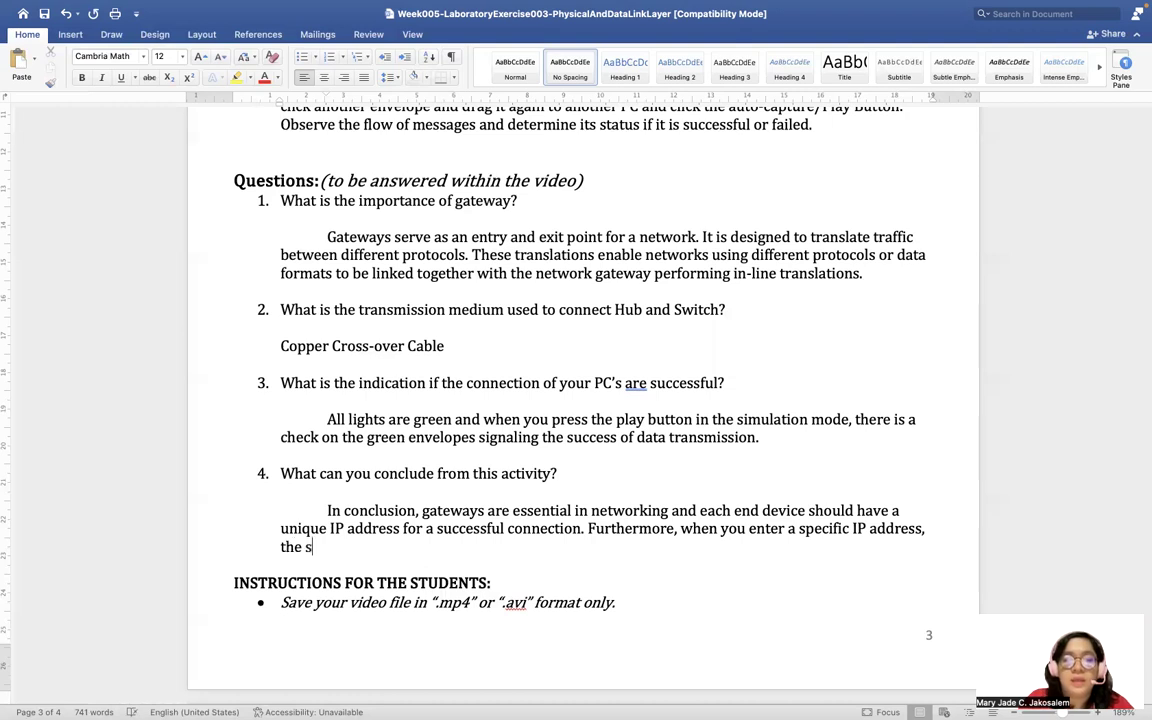
type("ubnet mask au")
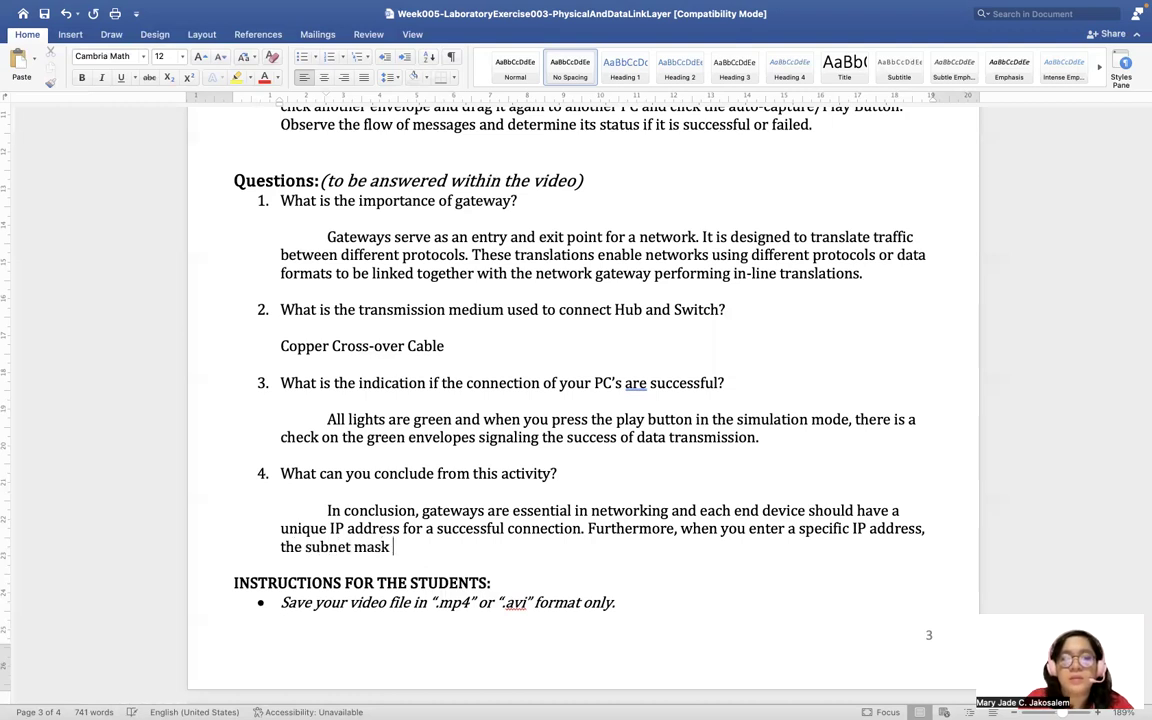
key("BackSpace")
key("BackSpace")
type("is automatically generated.")
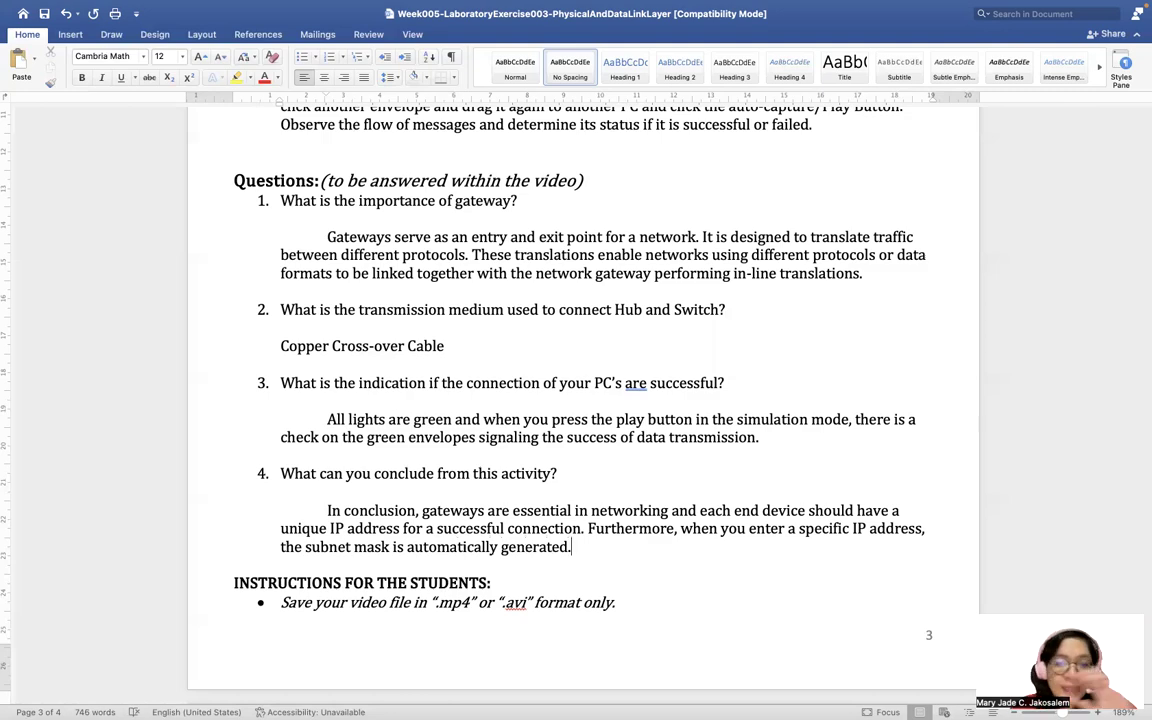
Review the exercise instructions and all four written answers in the document.
scroll(583, 400, "down", 1)
scroll(583, 400, "up", 10)
scroll(583, 400, "up", 5)
scroll(583, 400, "down", 3)
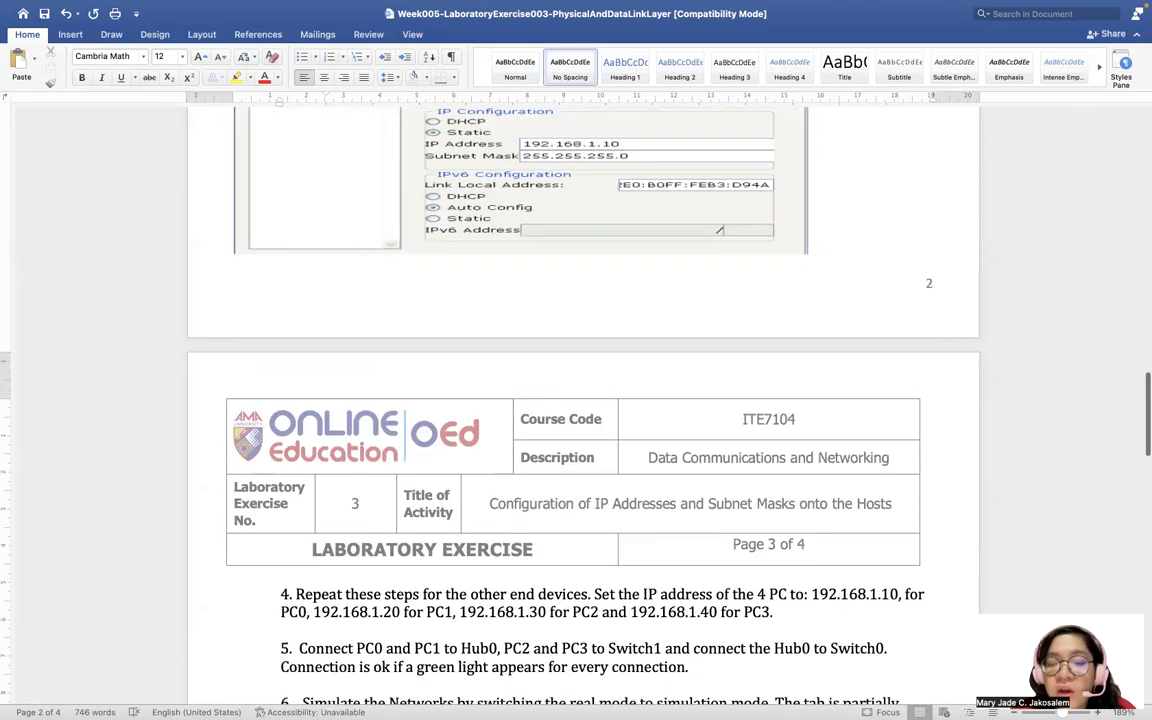
scroll(706, 469, "down", 15)
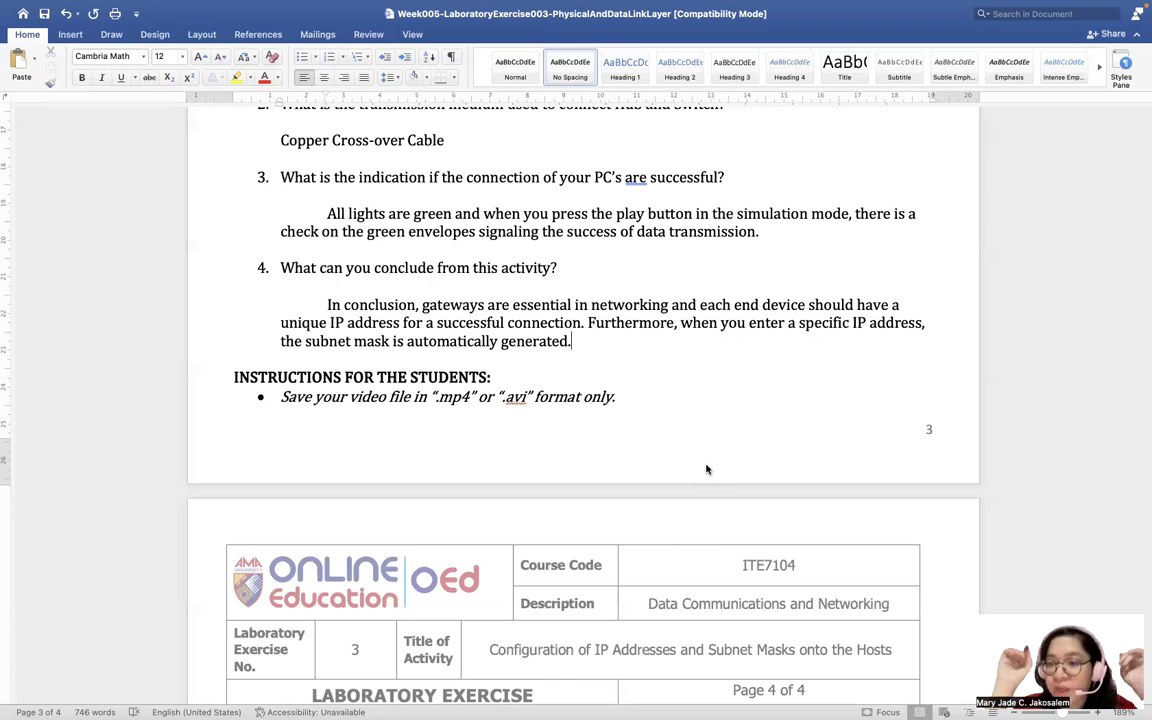
scroll(706, 469, "down", 5)
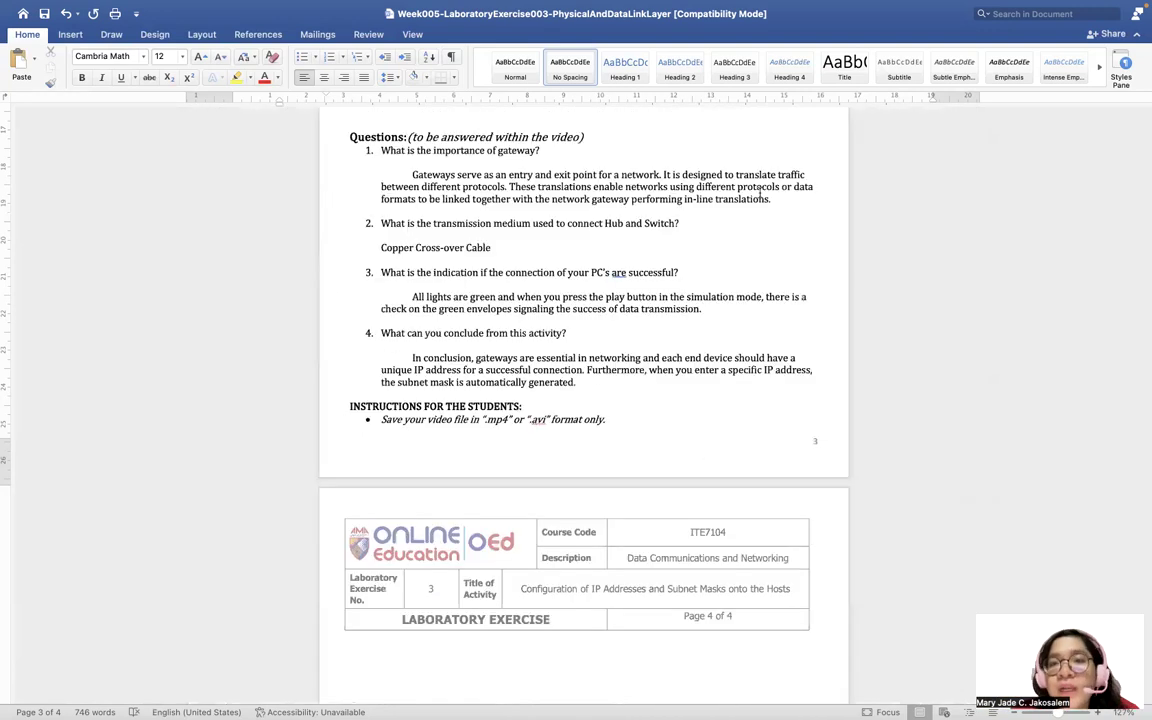